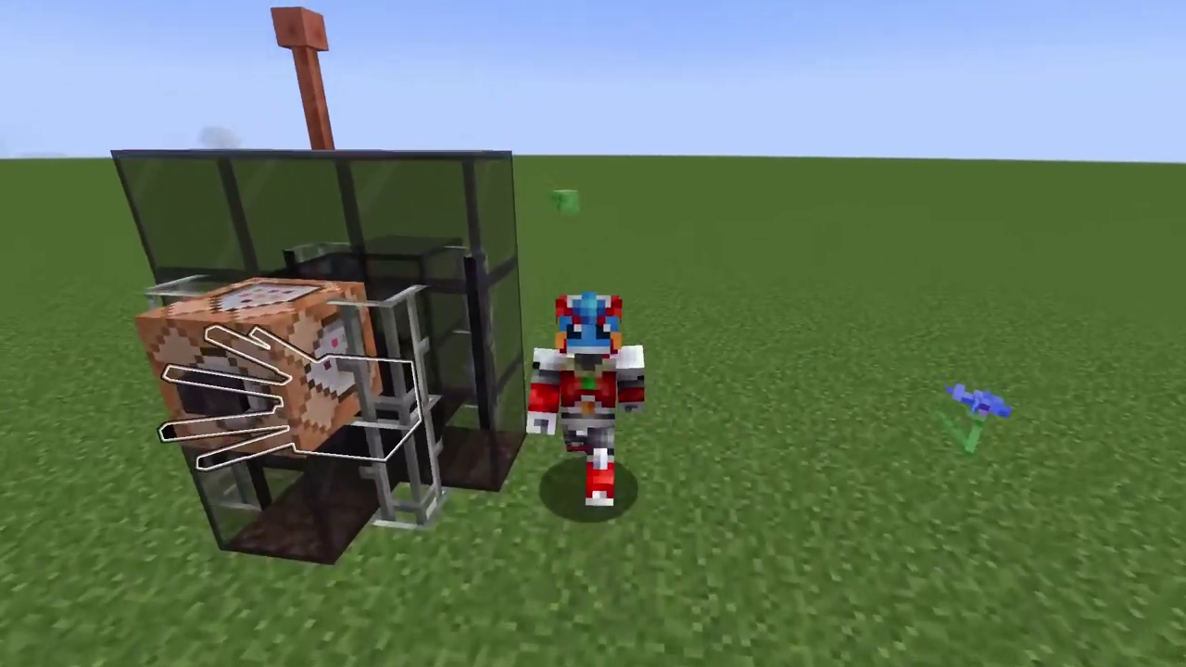
Restore the hotbar, switch to first-person view and walk up to the labelled command blocks
key("F1")
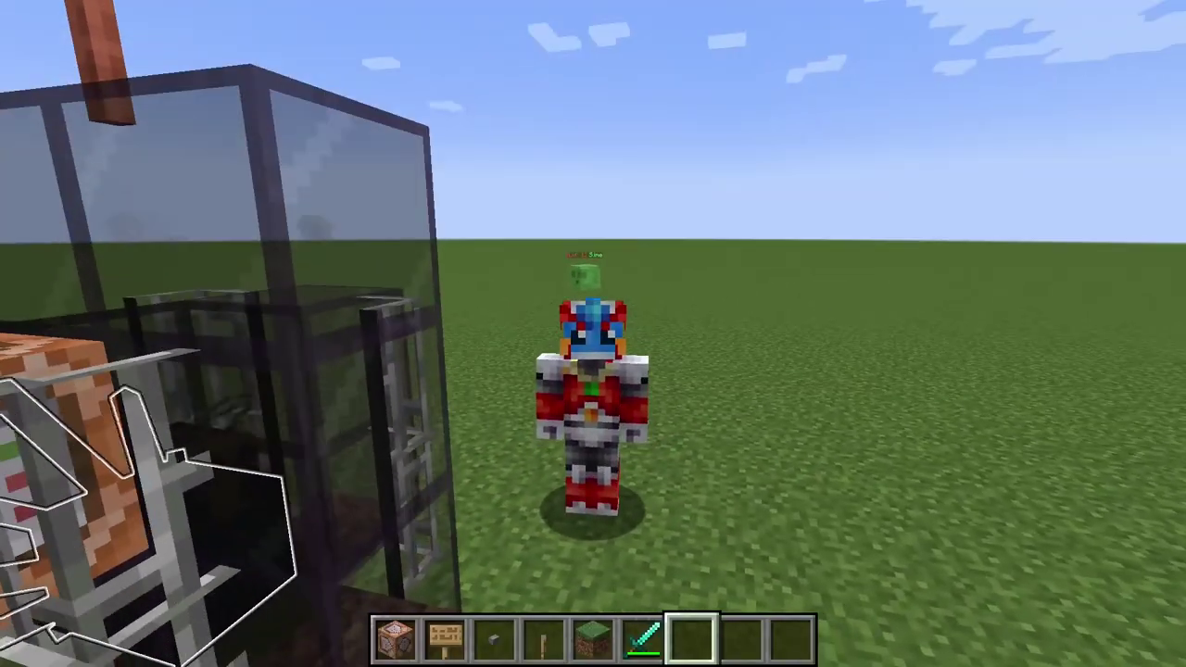
key("F5")
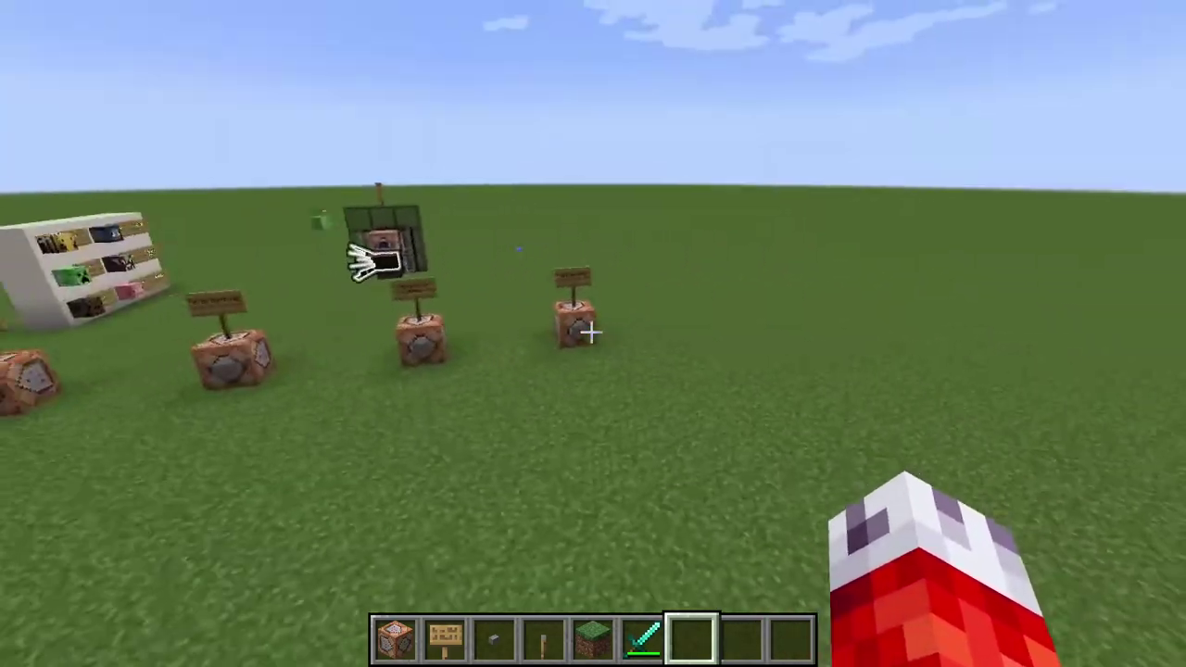
key("w")
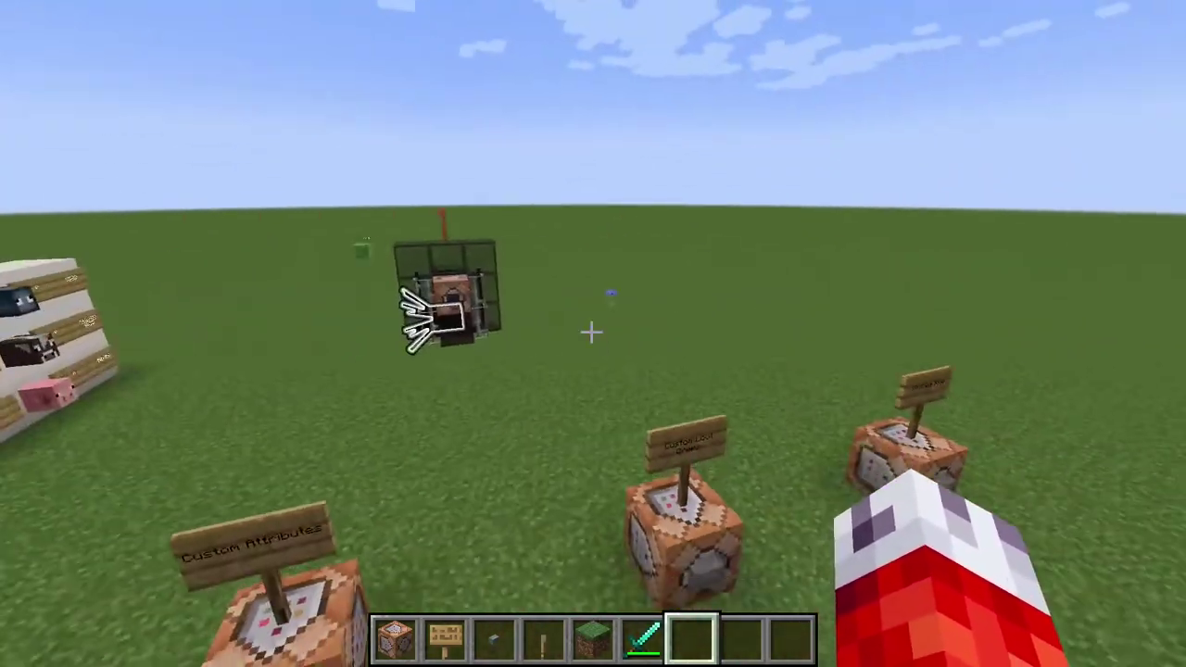
key("w")
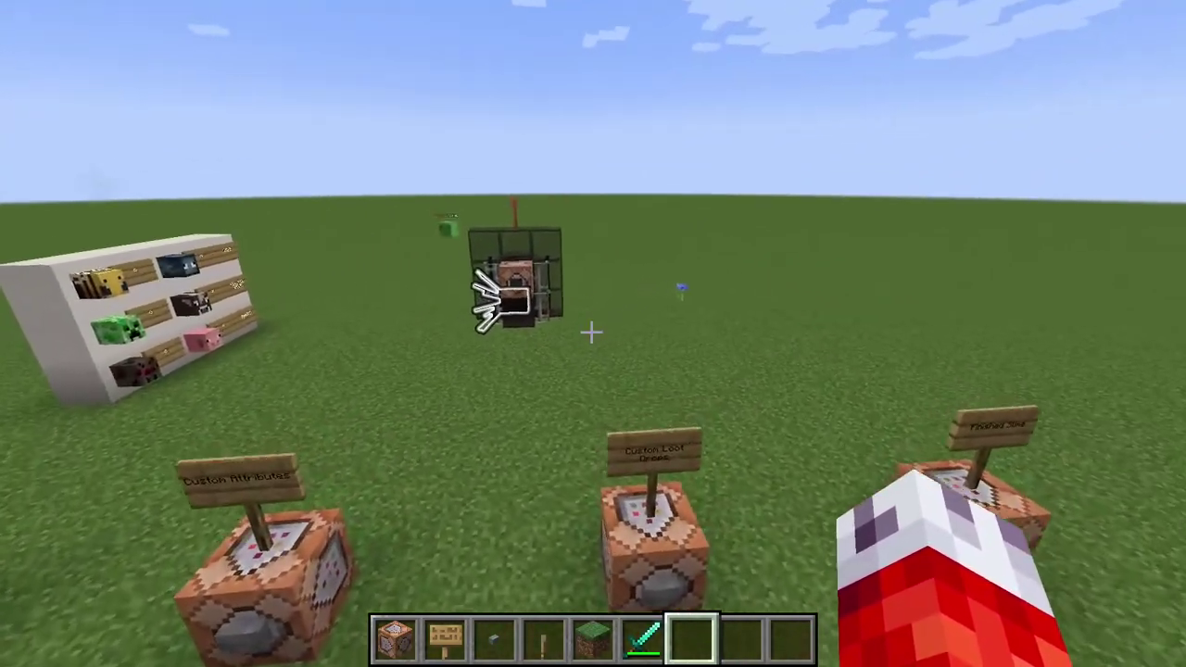
key("s")
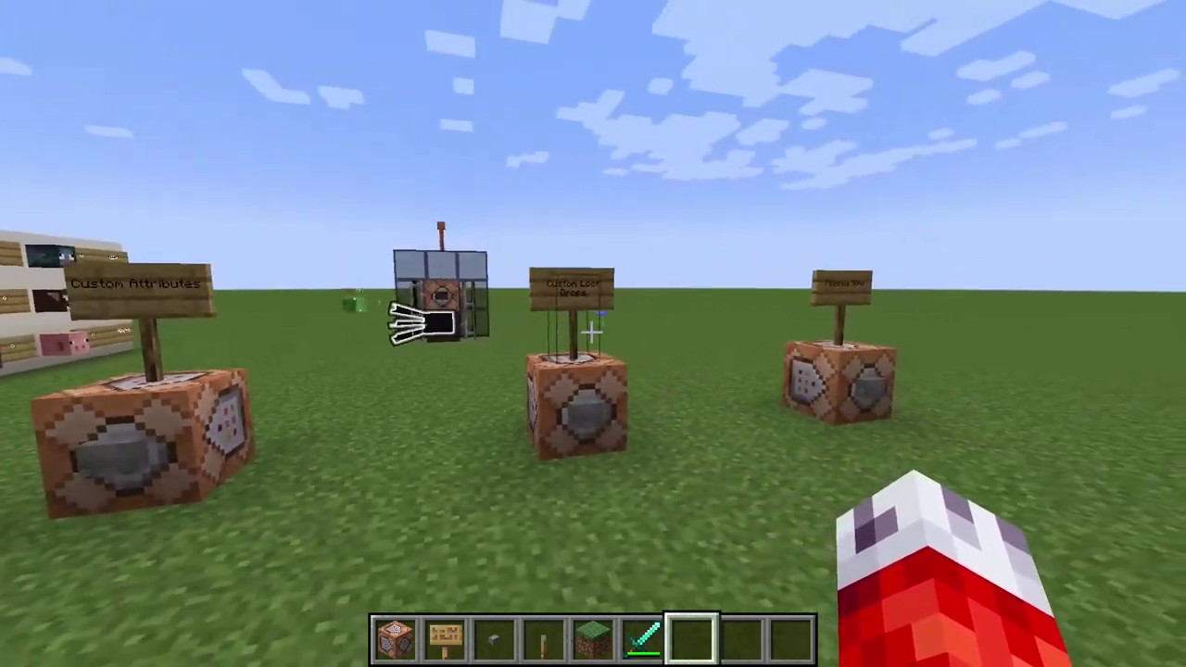
key("w")
key("w")
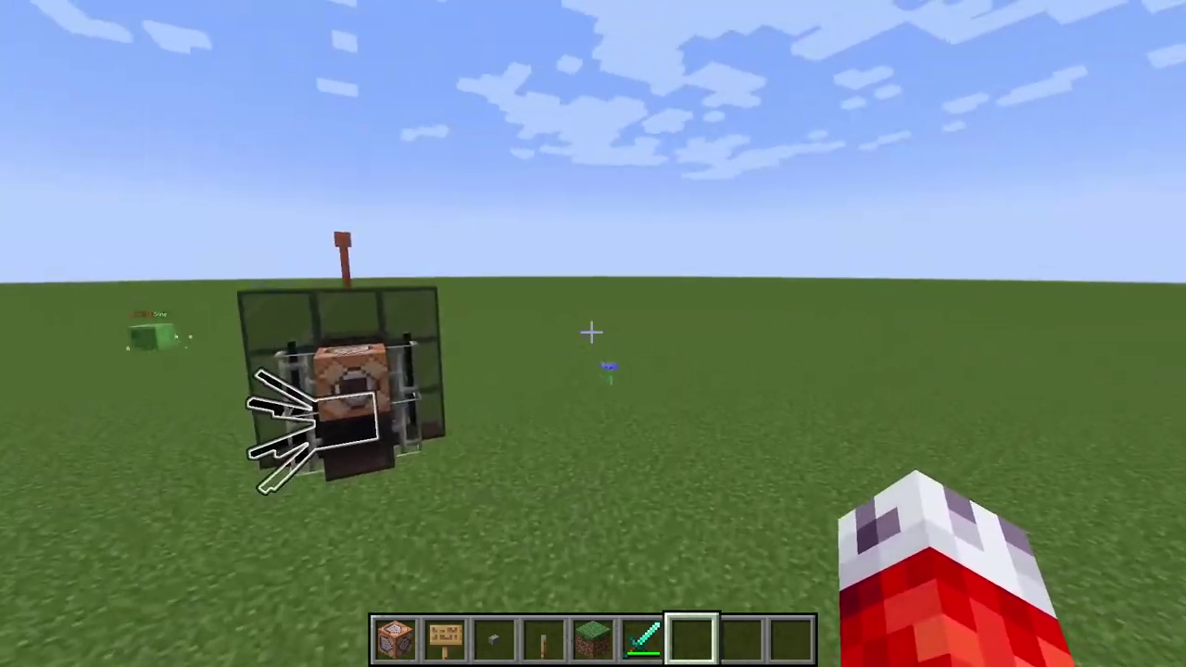
key("s")
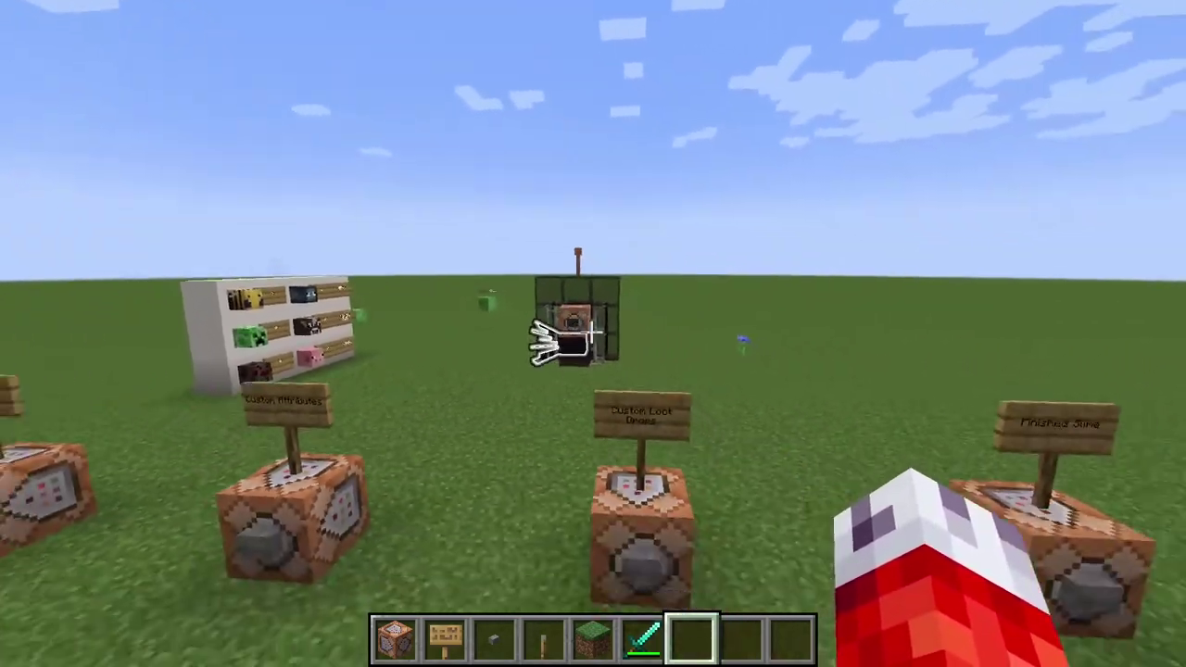
key("w")
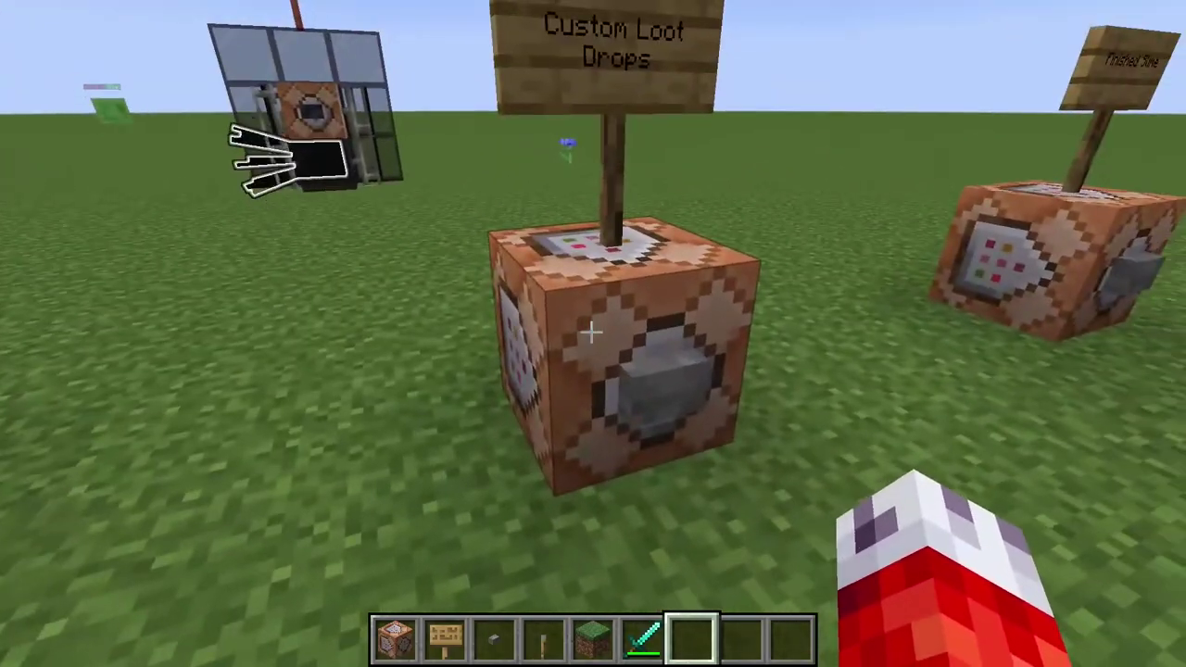
Inspect the command stored in the Custom Loot Drops block, then return to third-person view
right_click(590, 331)
key("Left")
key("Left")
key("Left")
key("Left")
key("Left")
key("Left")
key("Left")
key("Left")
key("Left")
key("Left")
key("Left")
key("Left")
key("Left")
key("Left")
key("Left")
key("Left")
key("Left")
key("Left")
key("Left")
key("Left")
key("Left")
key("Left")
key("Left")
key("Left")
key("Left")
key("Left")
key("Left")
key("Left")
key("Left")
key("Left")
key("Left")
key("Left")
key("Left")
key("Left")
key("Left")
key("Escape")
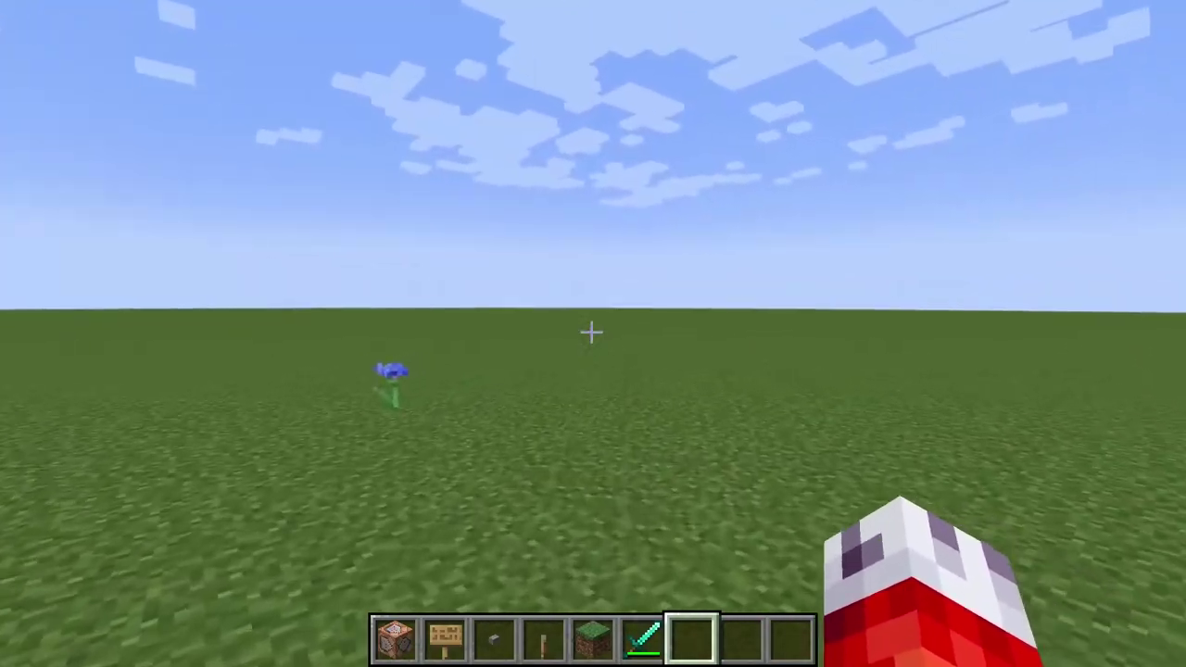
key("F5")
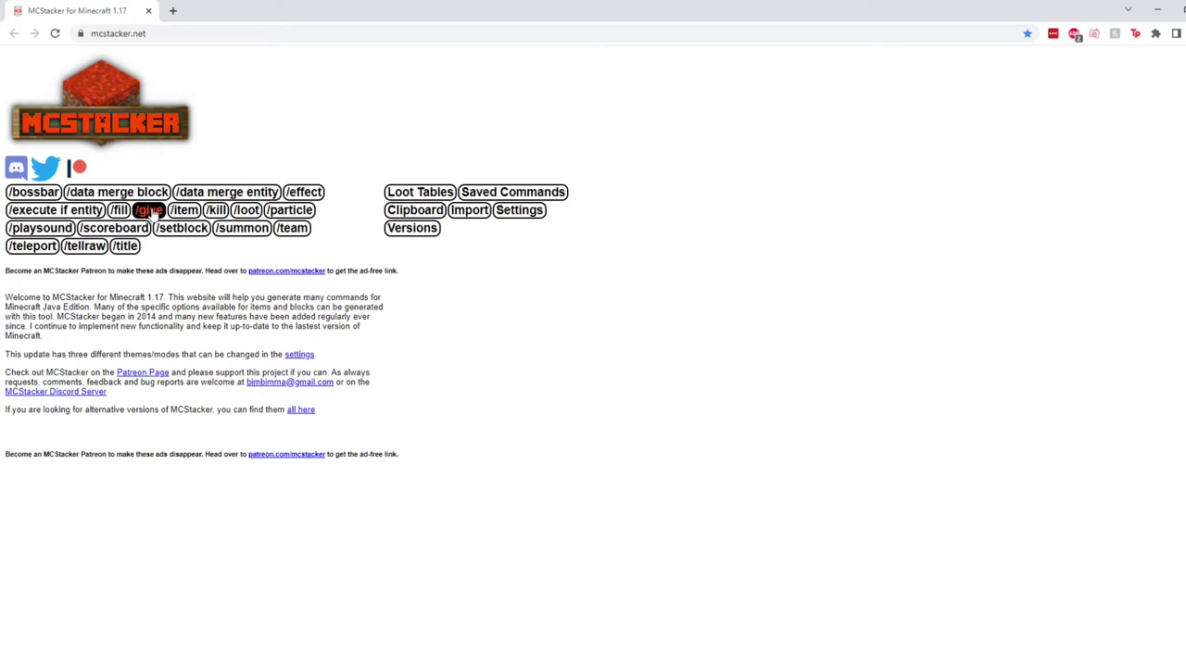
Open MCStacker's /give command generator
left_click(149, 211)
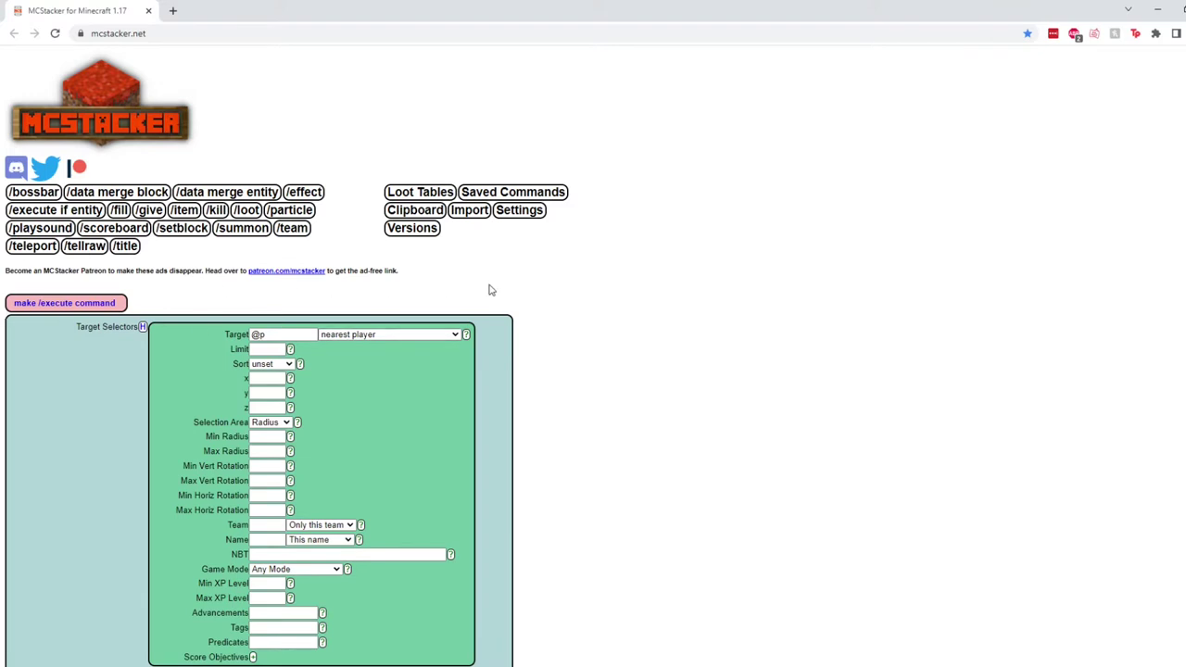
Choose Spawner as the give item and scroll down to the spawner-specific fields
scroll(574, 306, "down", 1)
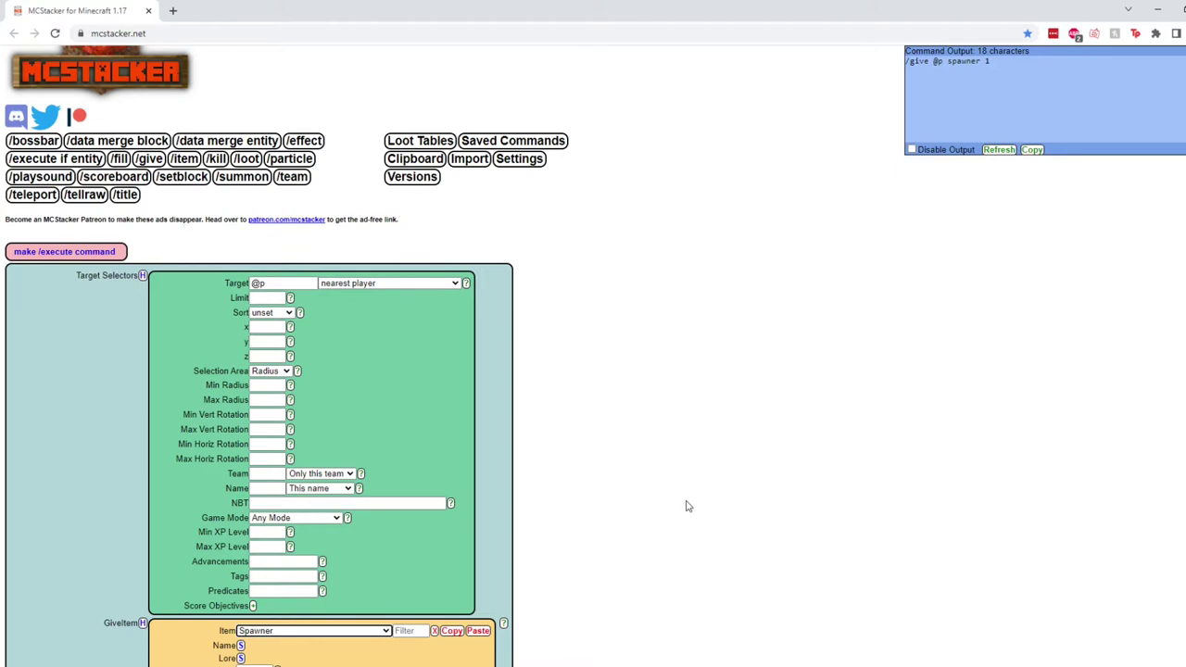
scroll(416, 463, "down", 2)
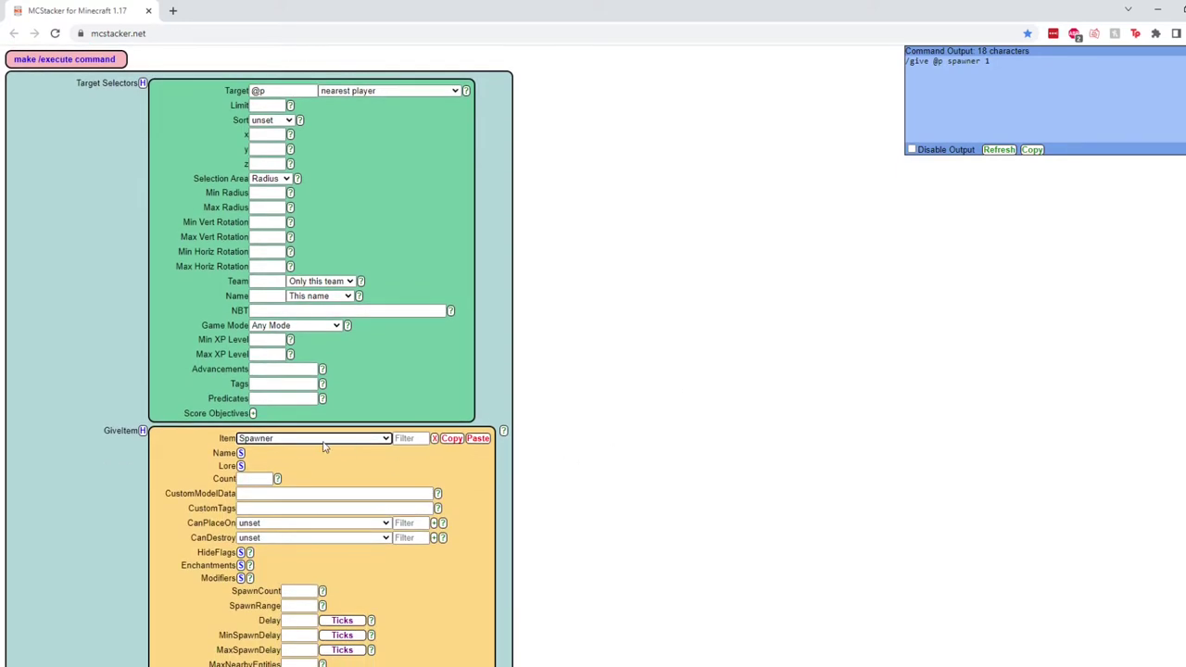
scroll(99, 458, "down", 1)
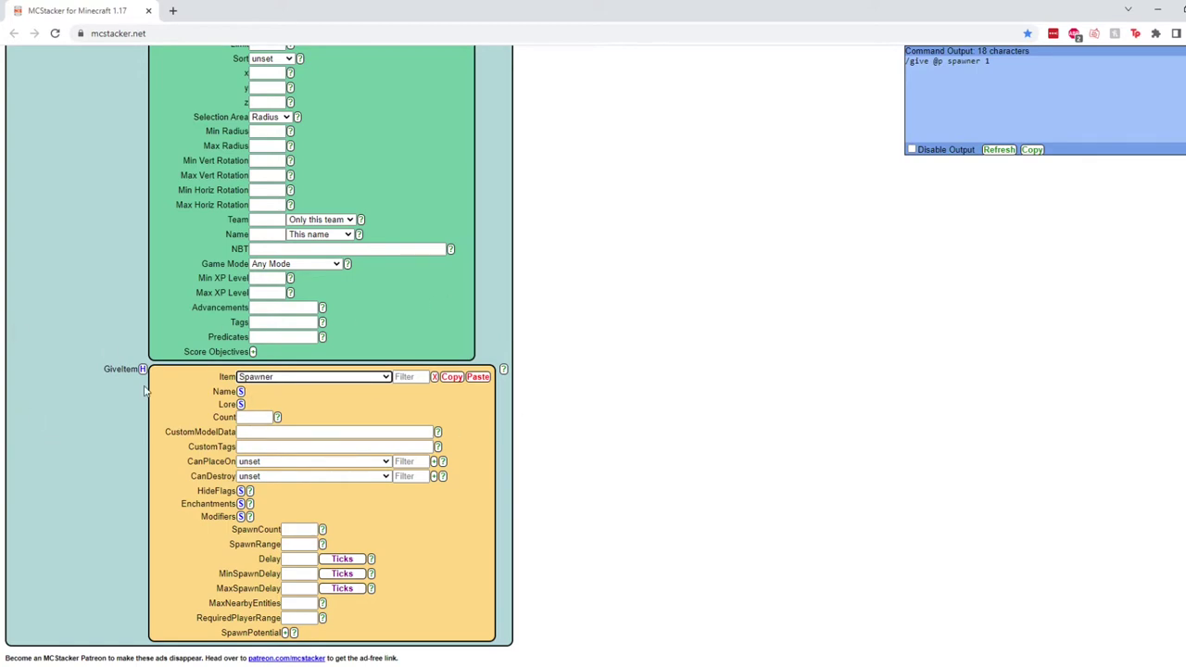
Enter 'Zombie Spawner' as the spawner's Name text value
left_click(240, 391)
left_click(365, 423)
type("Zombie Spa")
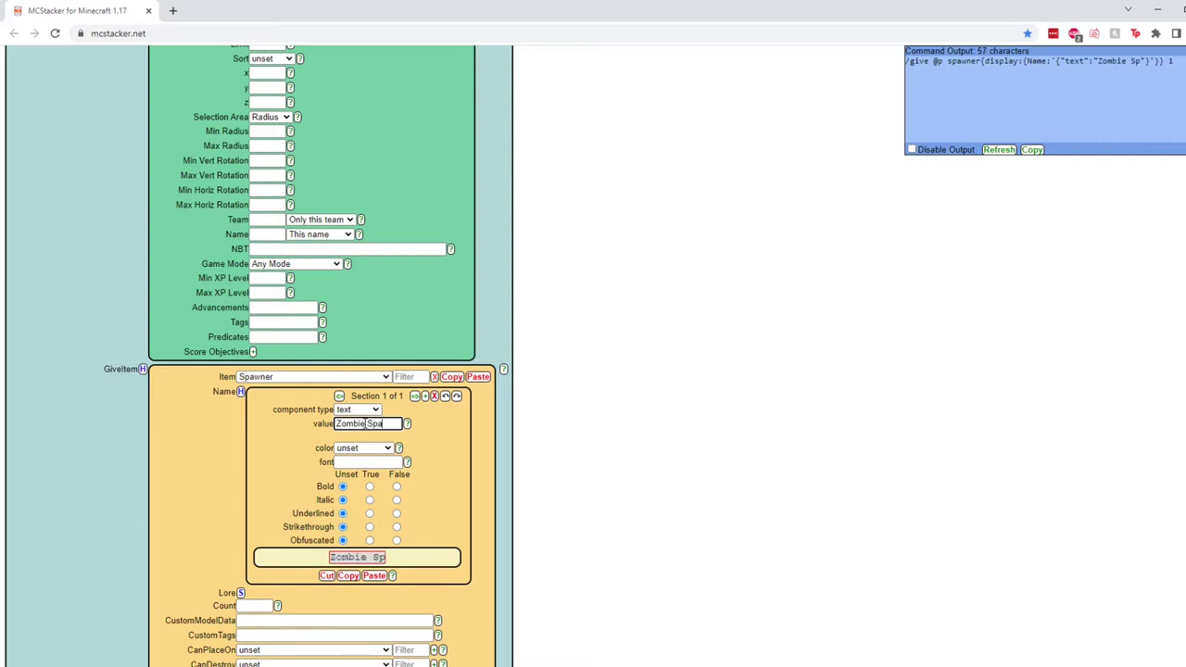
type("wner")
left_click(608, 383)
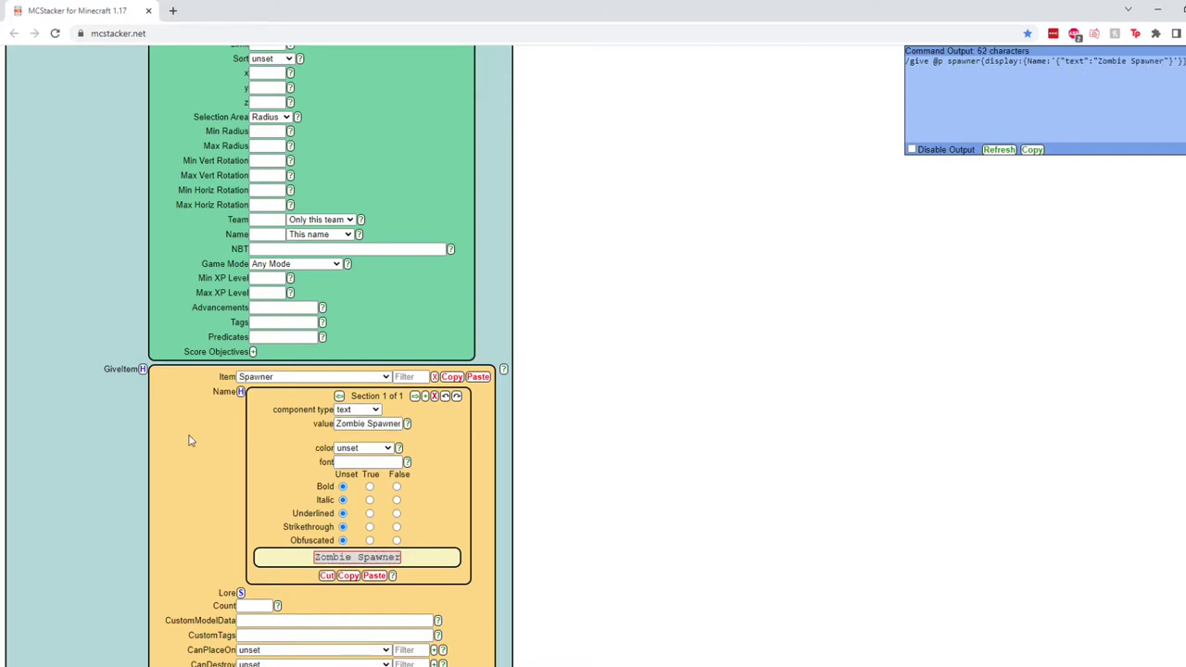
scroll(207, 447, "down", 2)
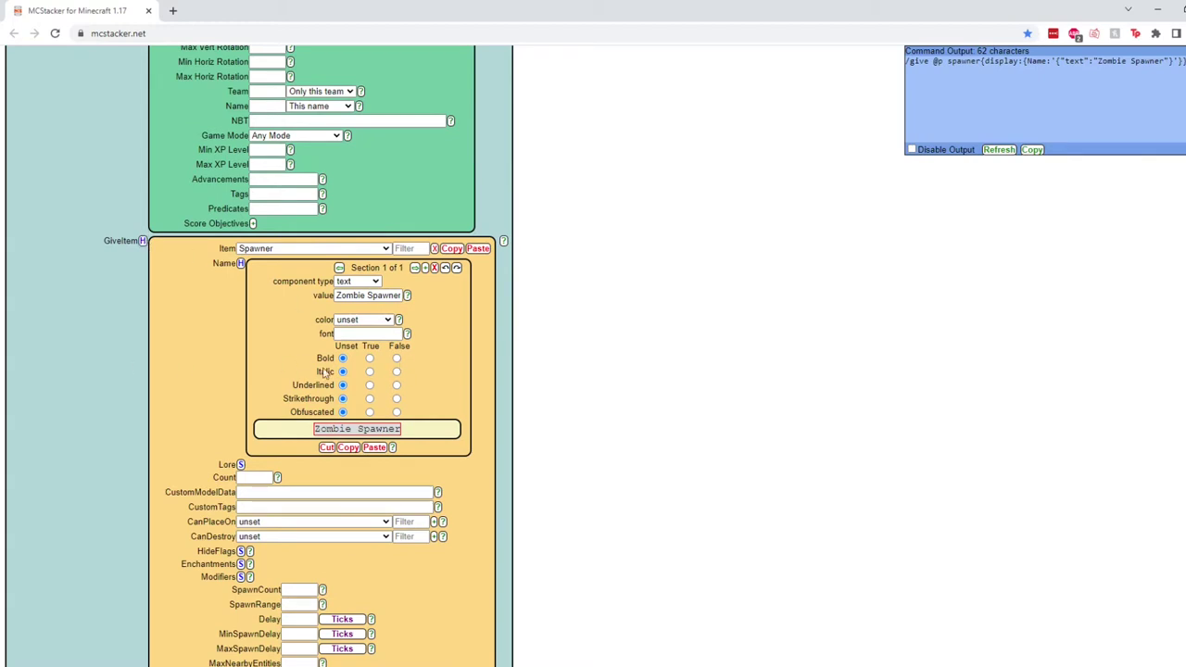
scroll(210, 414, "down", 1)
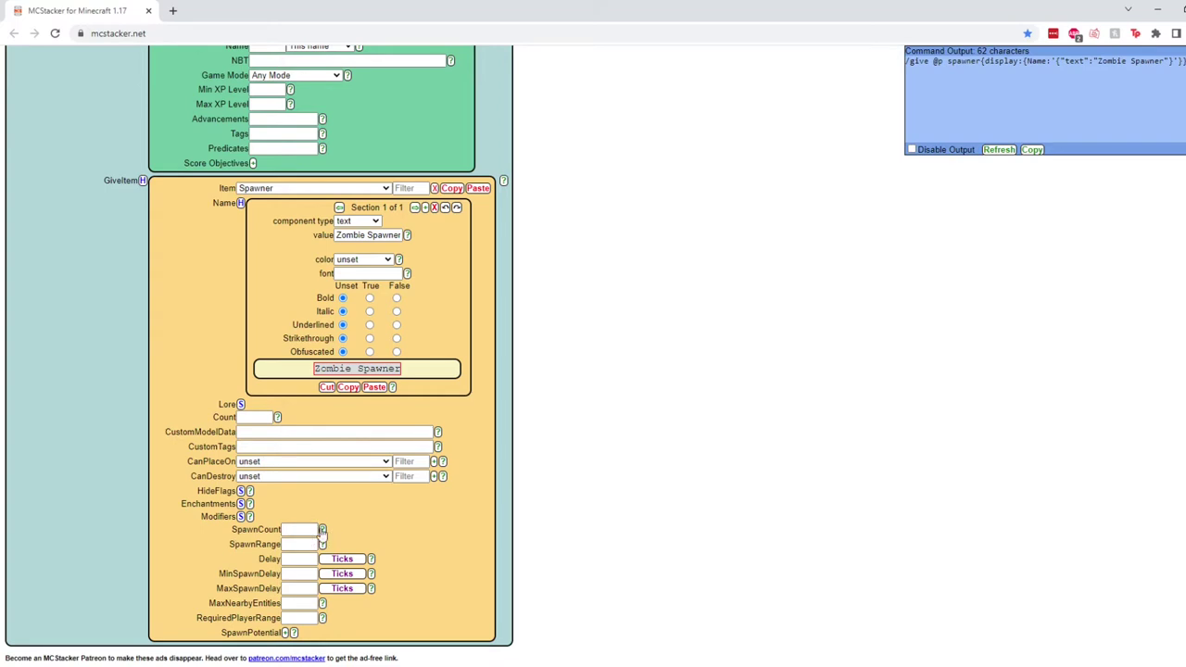
Read the SpawnCount help and set SpawnCount to 3
left_click(322, 531)
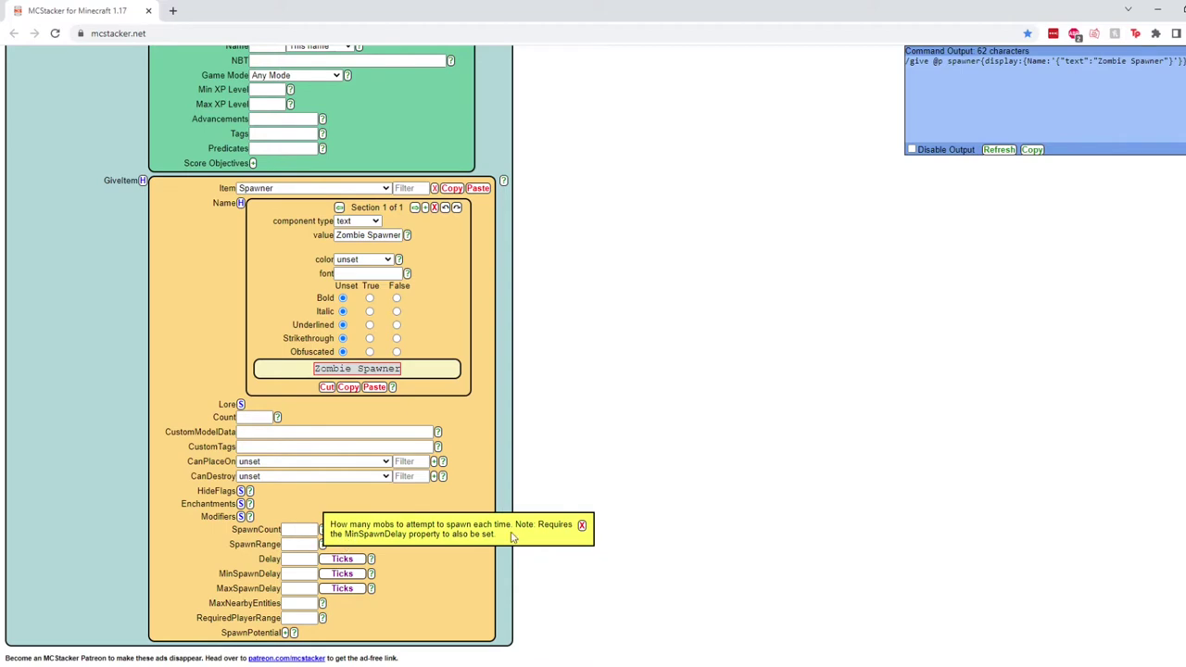
left_click(582, 526)
left_click(307, 527)
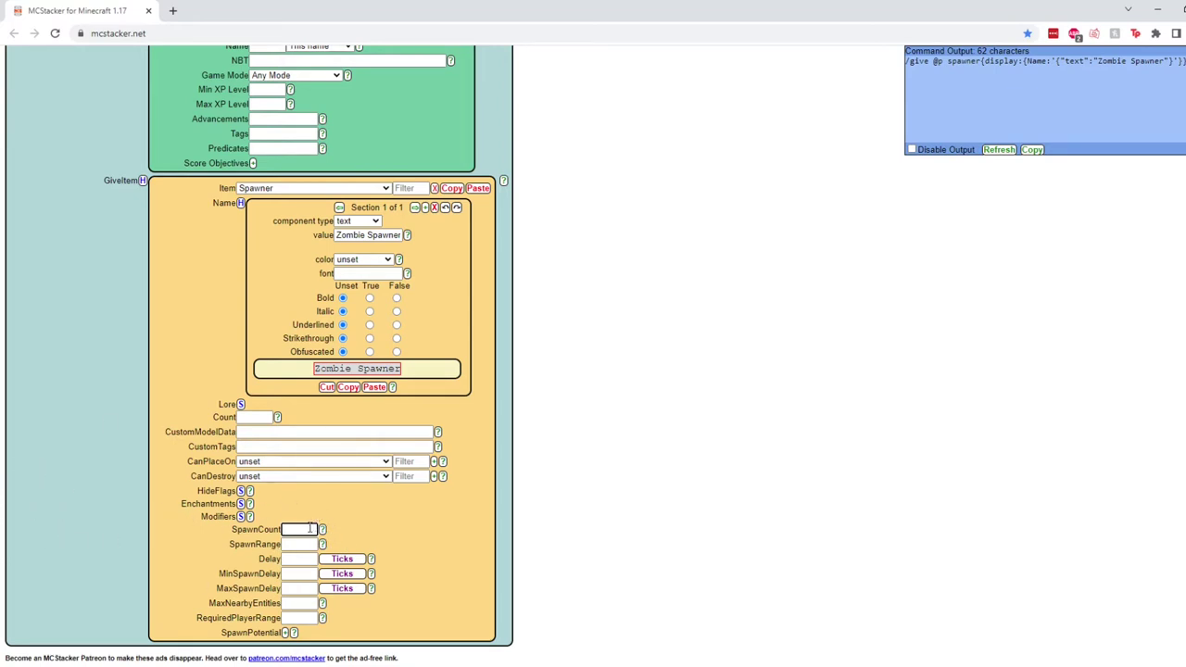
type("3")
Read the SpawnRange help and set SpawnRange to 5
left_click(321, 544)
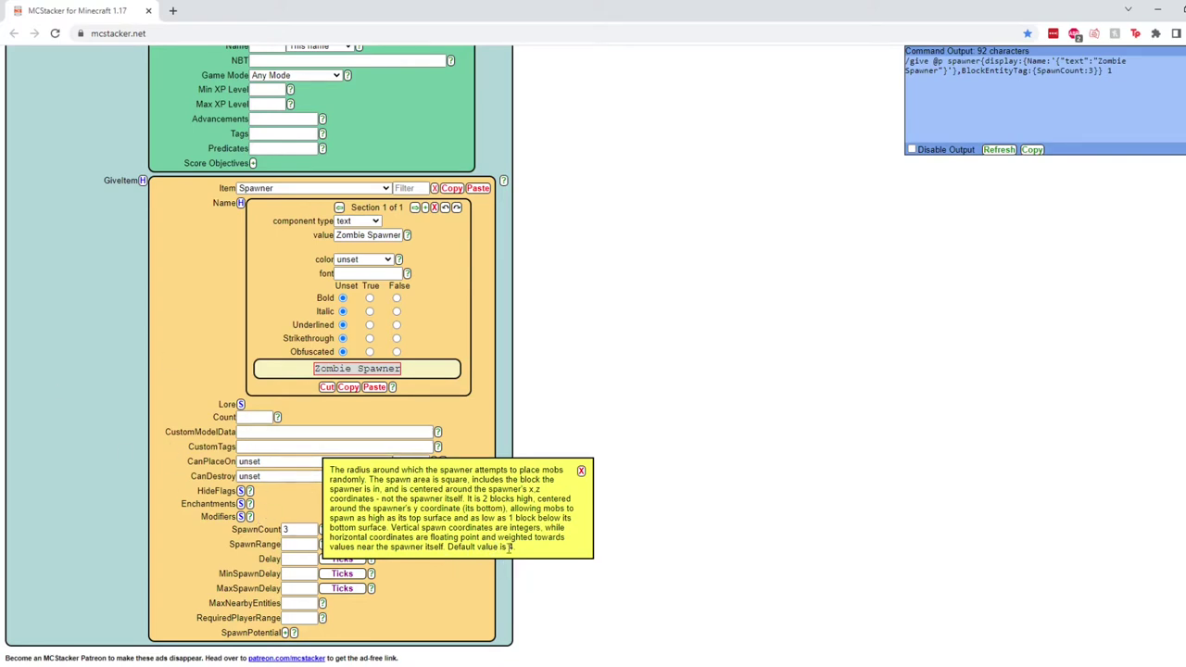
left_click(581, 470)
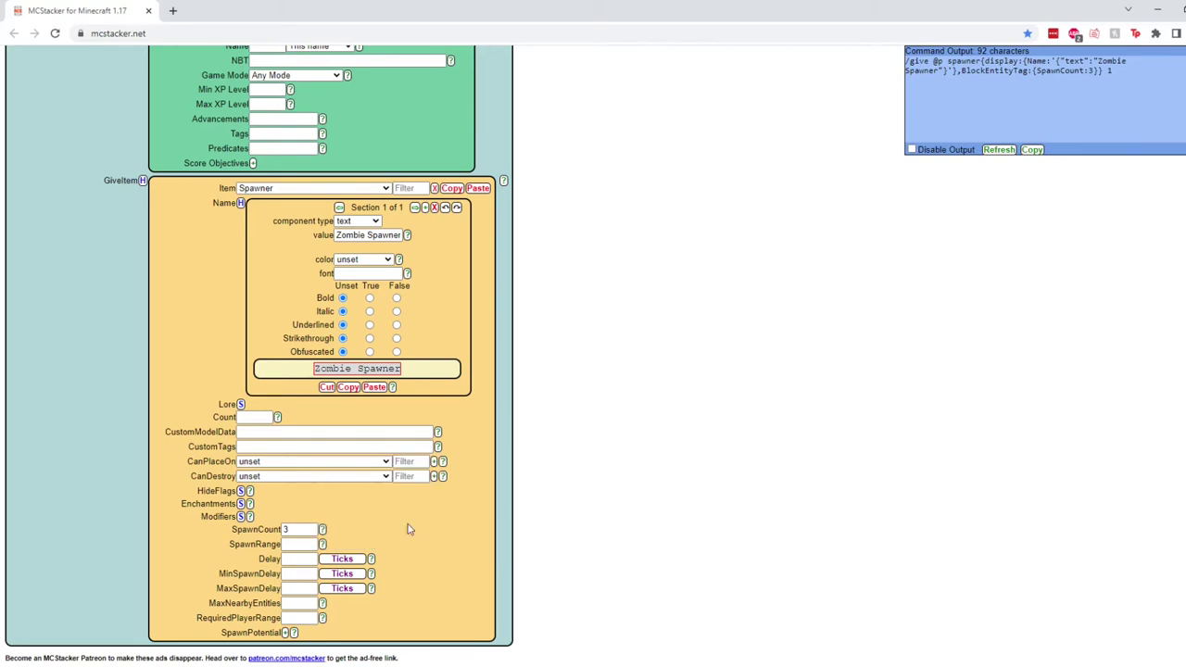
left_click(290, 545)
type("5")
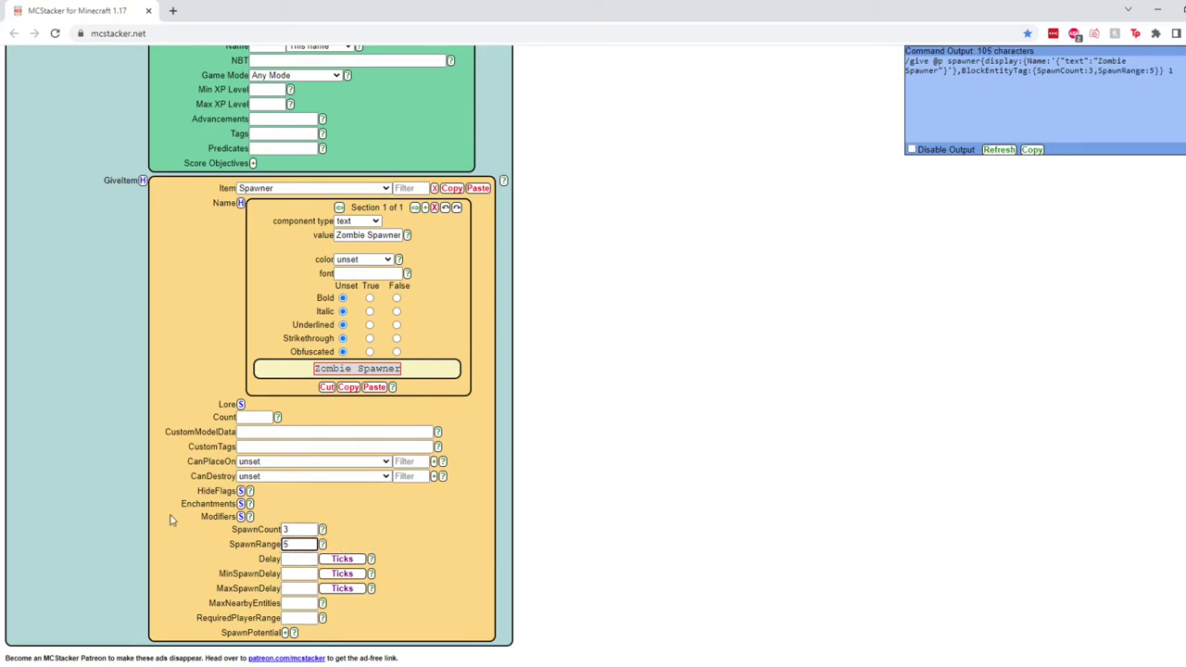
left_click(323, 544)
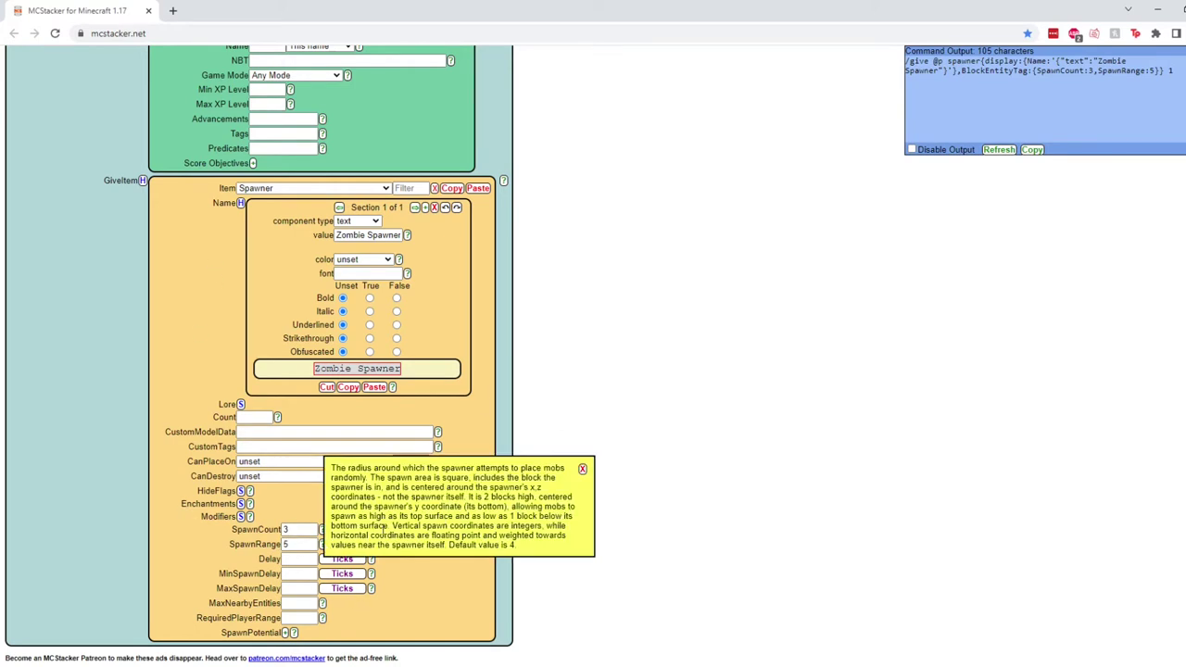
left_click(581, 471)
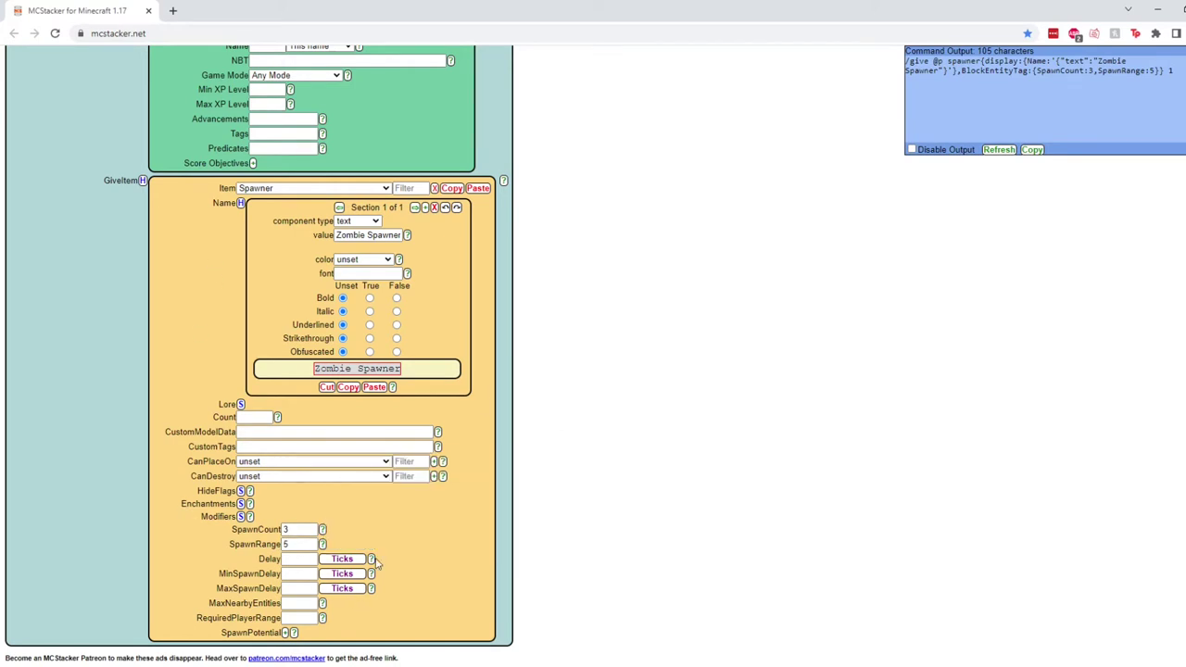
Read the Delay help and set the initial Delay to 0
left_click(370, 560)
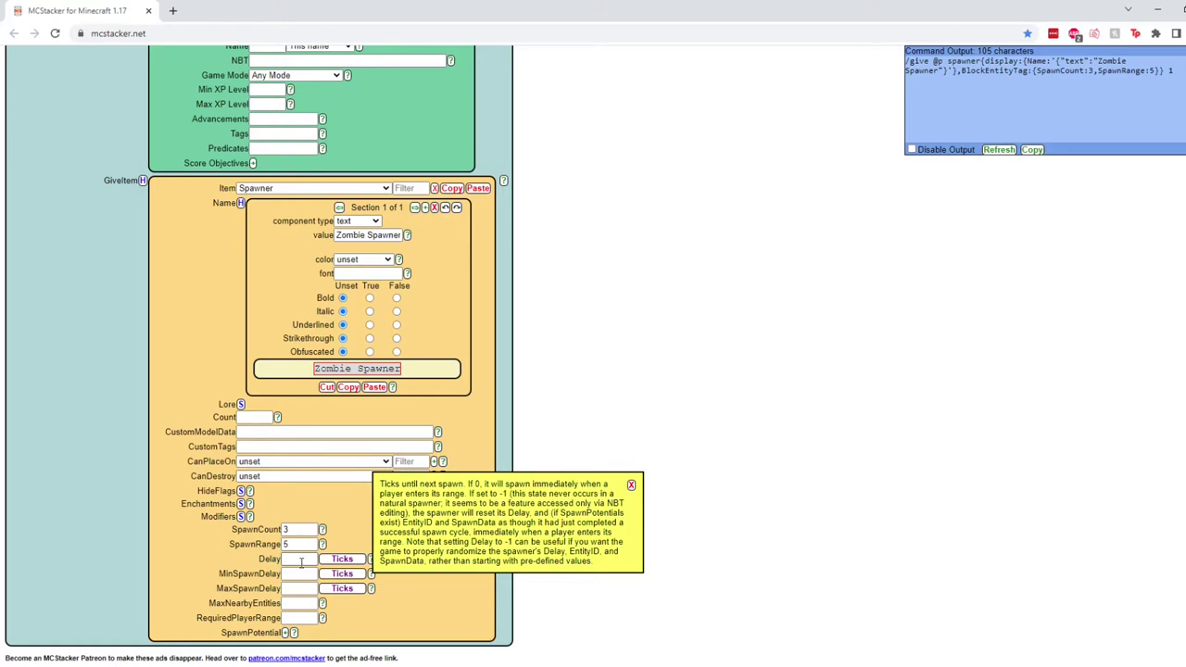
left_click(631, 484)
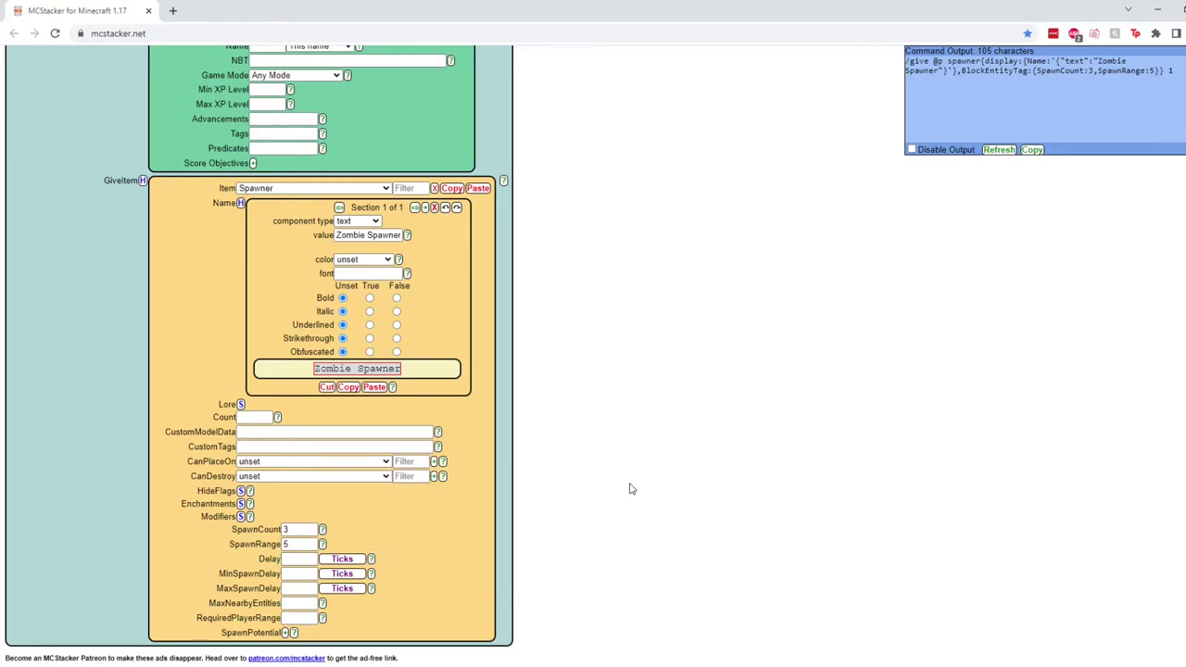
left_click(301, 560)
type("0")
Switch Delay, MinSpawnDelay and MaxSpawnDelay from Ticks to Seconds
left_click(353, 561)
left_click(353, 561)
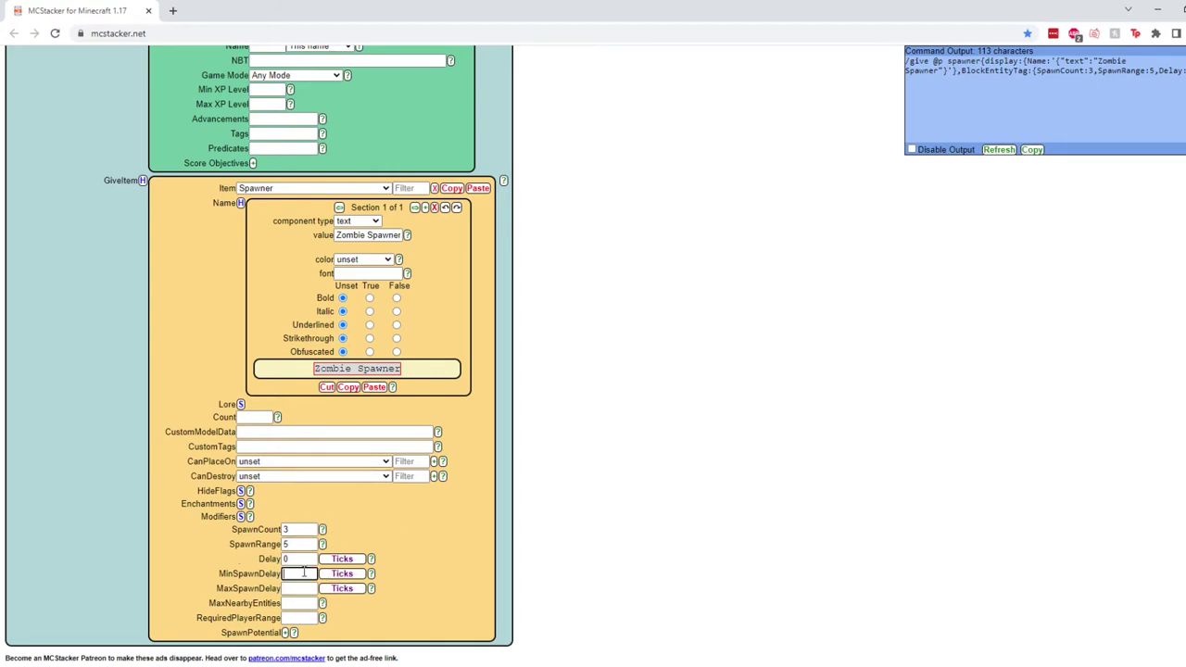
left_click(345, 576)
left_click(348, 559)
left_click(353, 589)
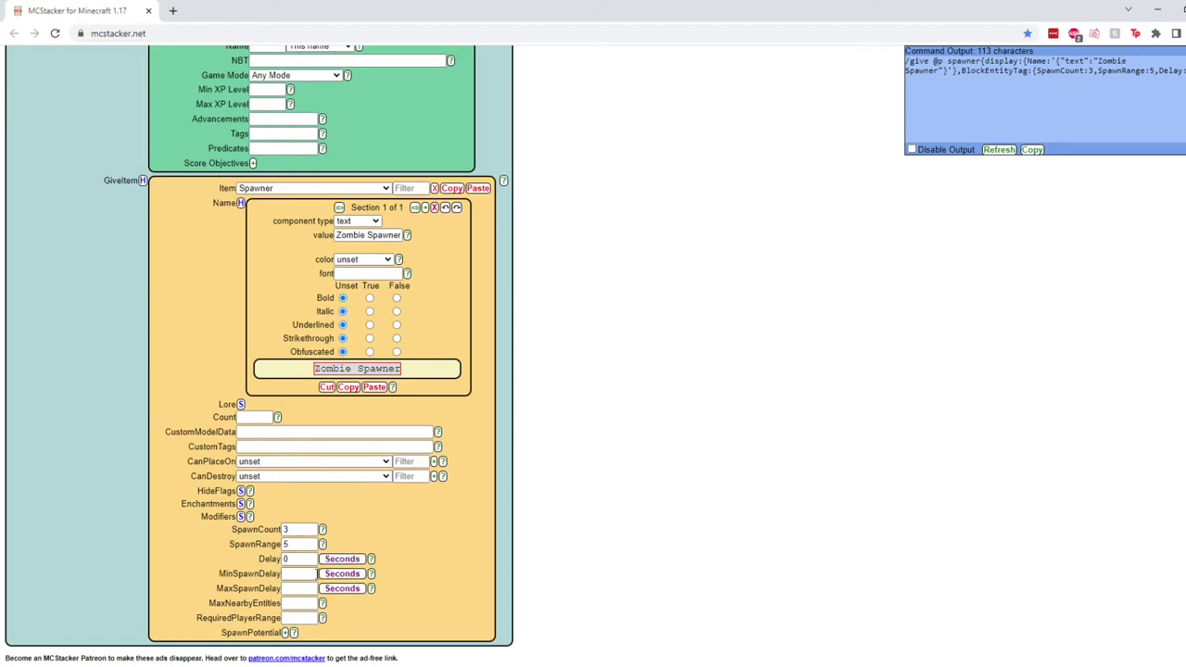
left_click(315, 574)
type("6")
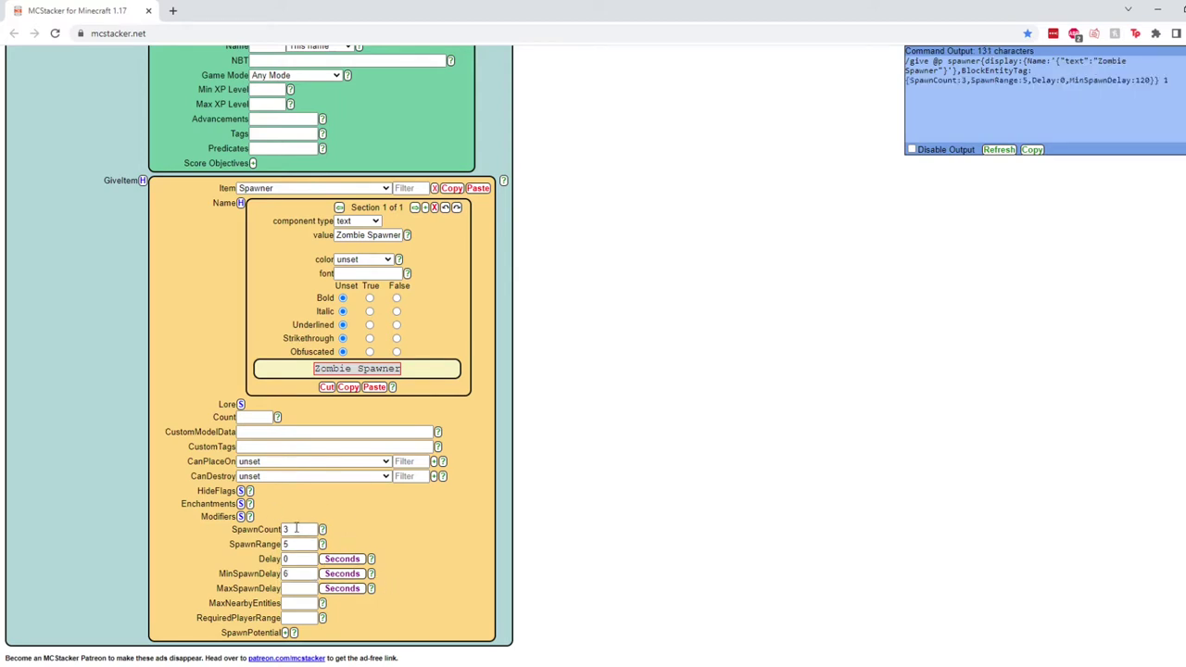
left_click(304, 589)
type("8")
left_click(409, 594)
left_click(371, 589)
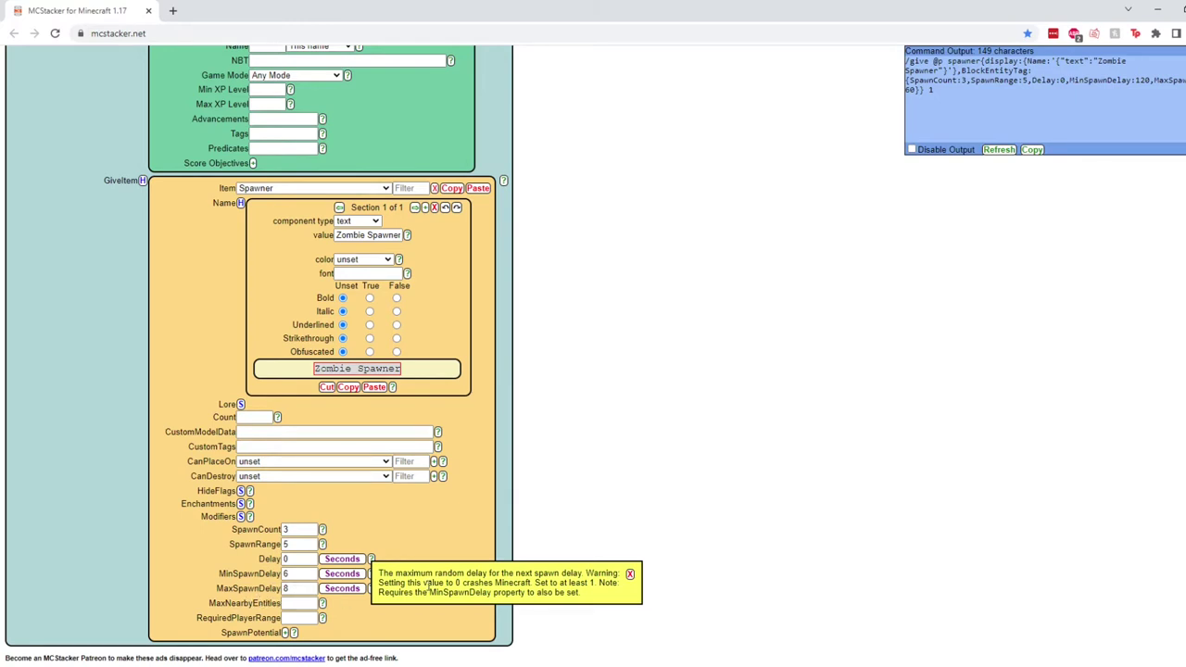
left_click_drag(456, 579, 539, 583)
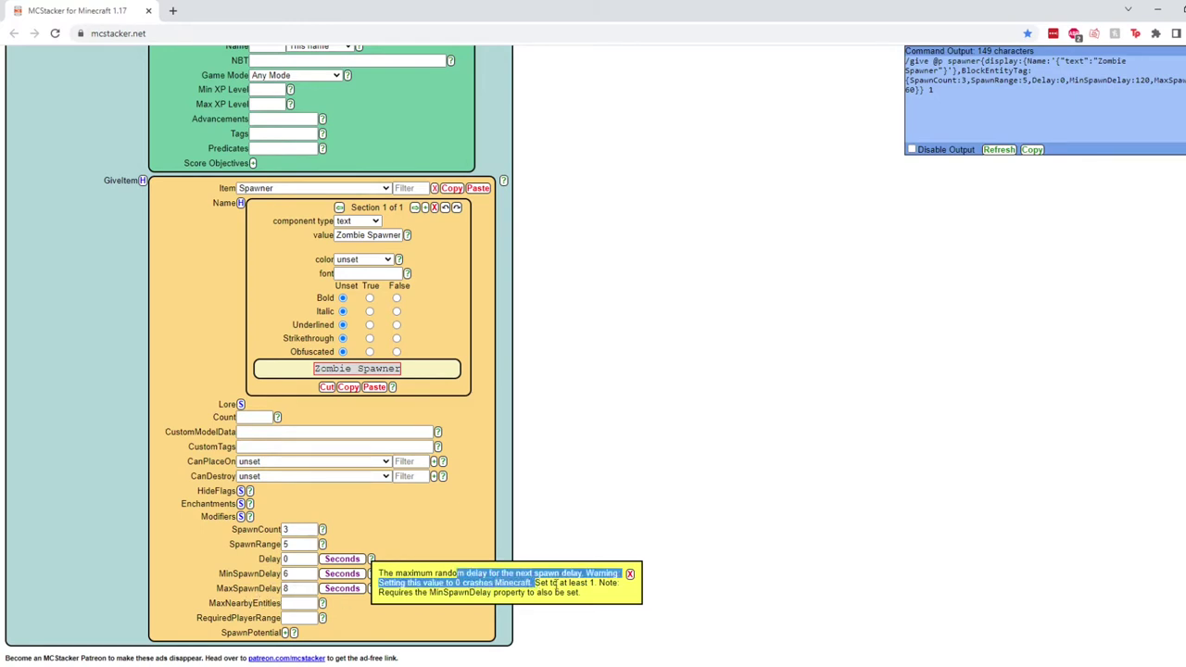
left_click(629, 575)
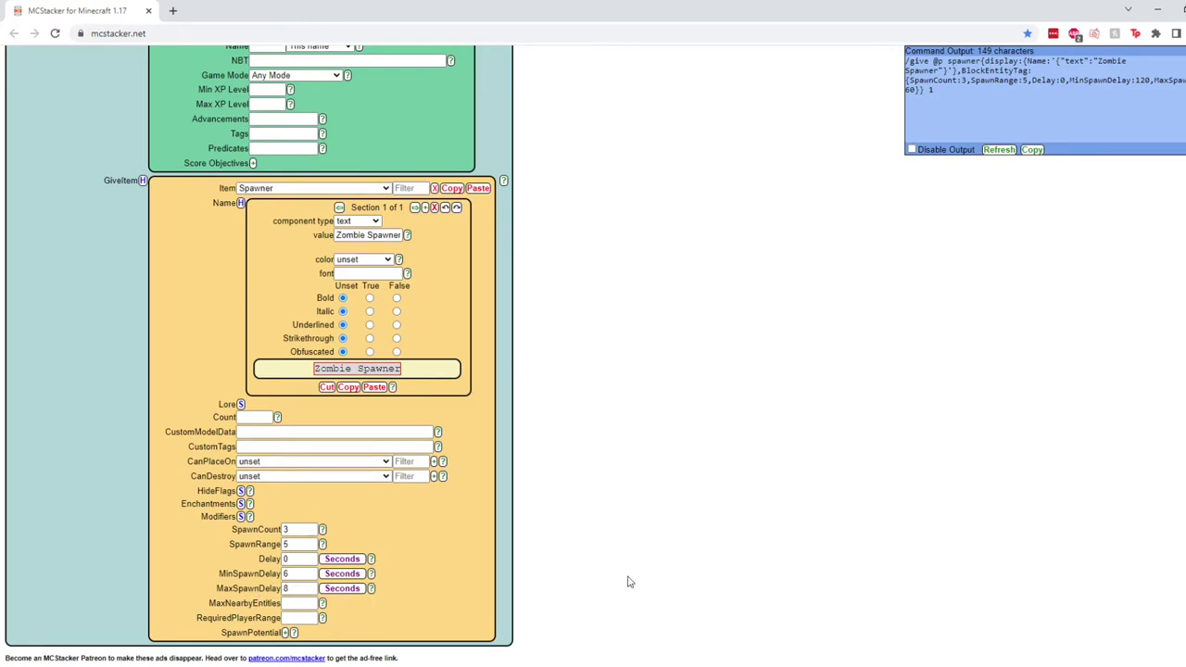
left_click(322, 603)
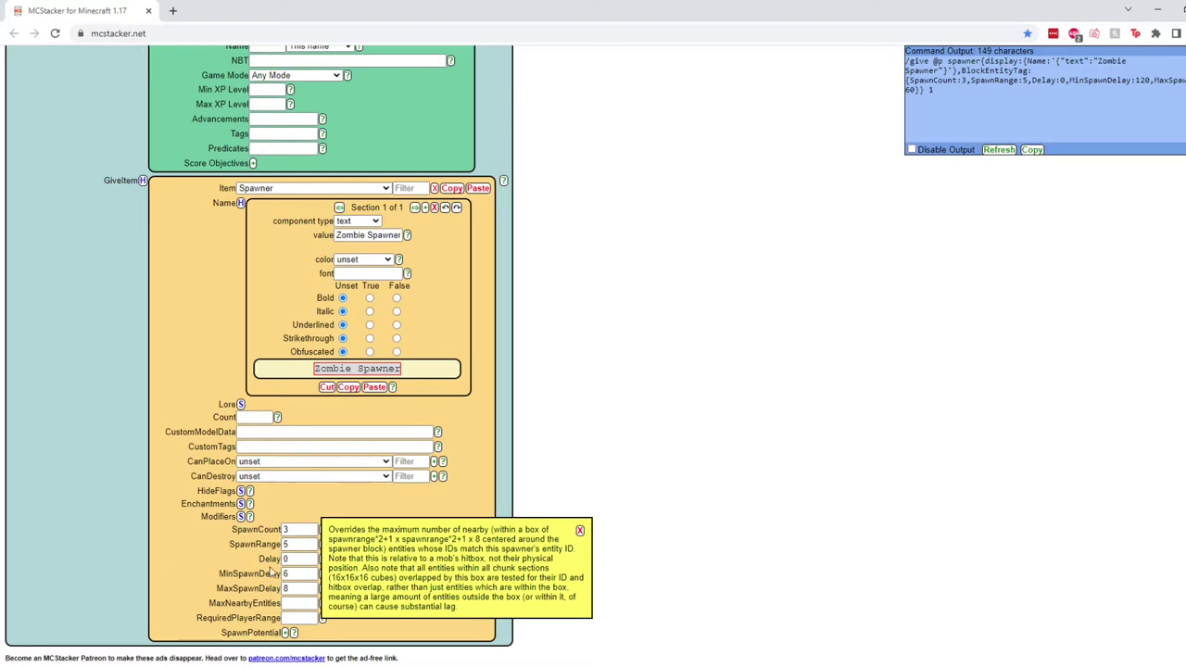
Set MaxNearbyEntities to 5
left_click(579, 530)
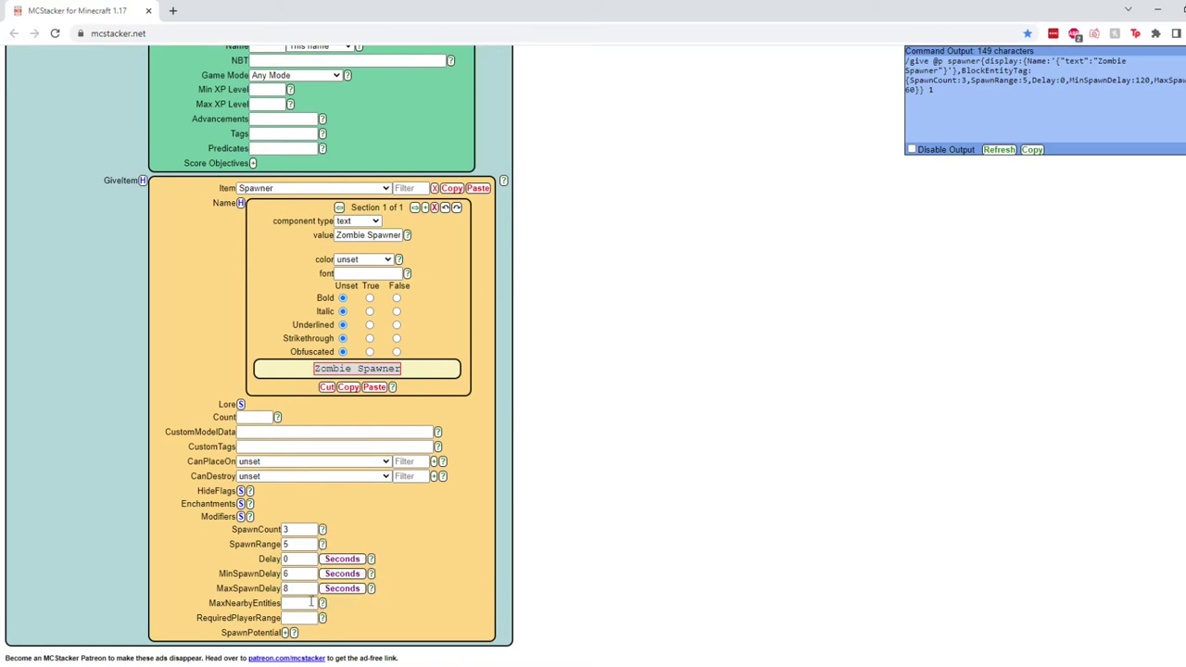
left_click(308, 603)
type("5")
double_click(306, 603)
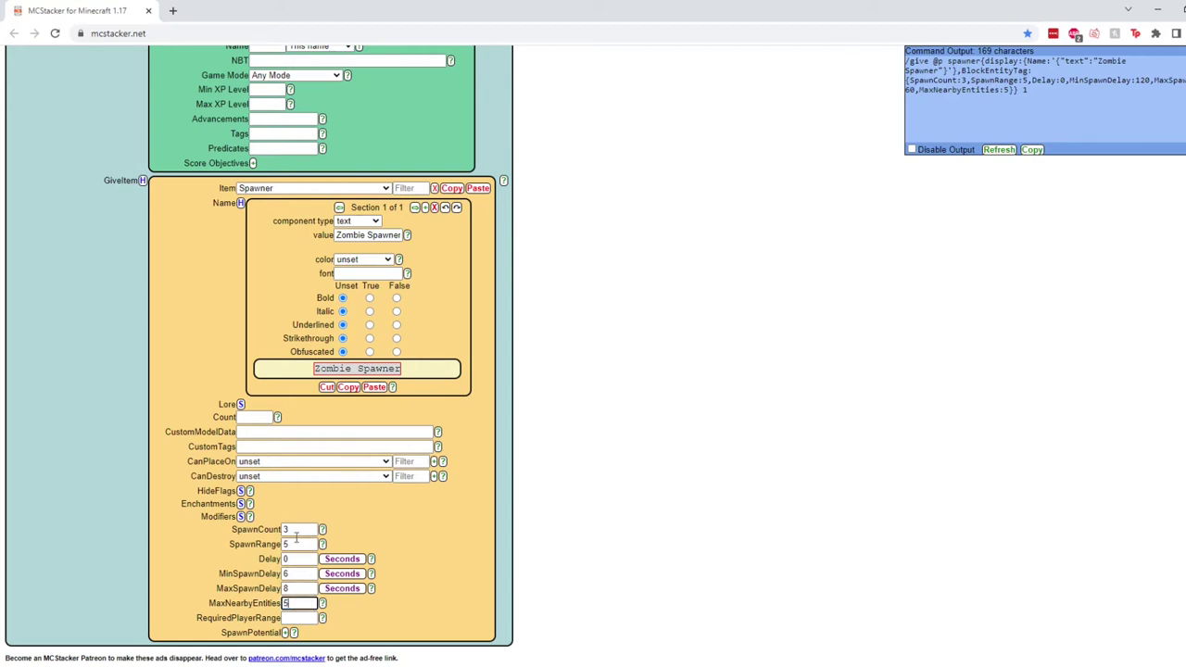
Read the RequiredPlayerRange help and set RequiredPlayerRange to 6
left_click(307, 618)
left_click(324, 619)
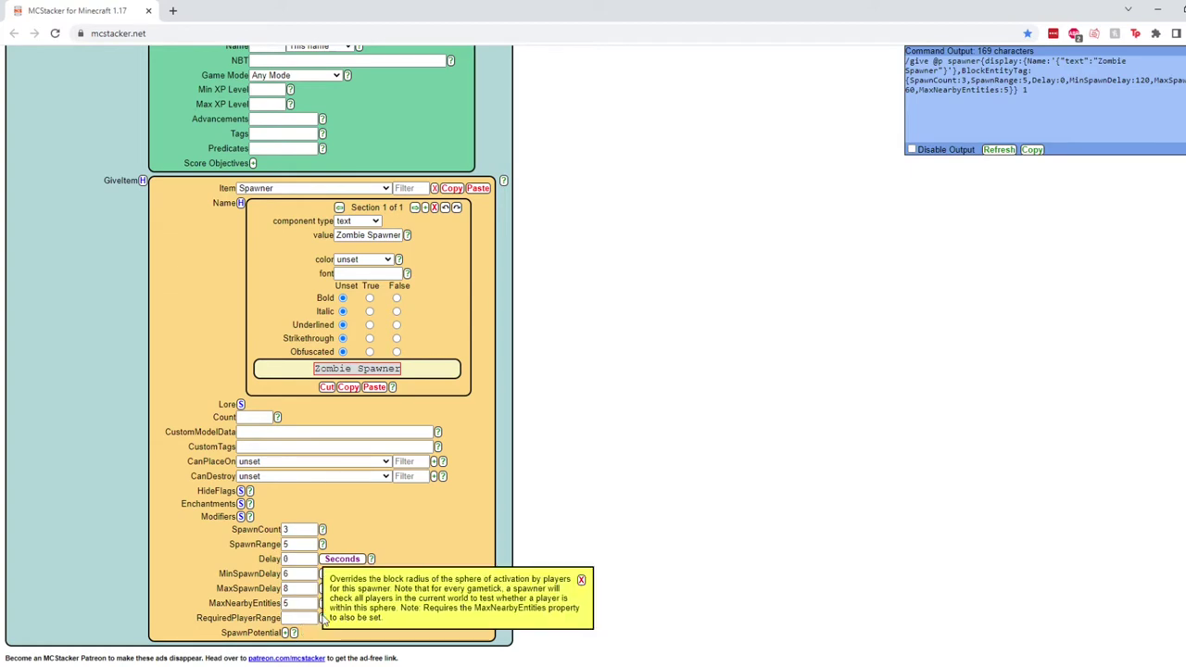
left_click(582, 581)
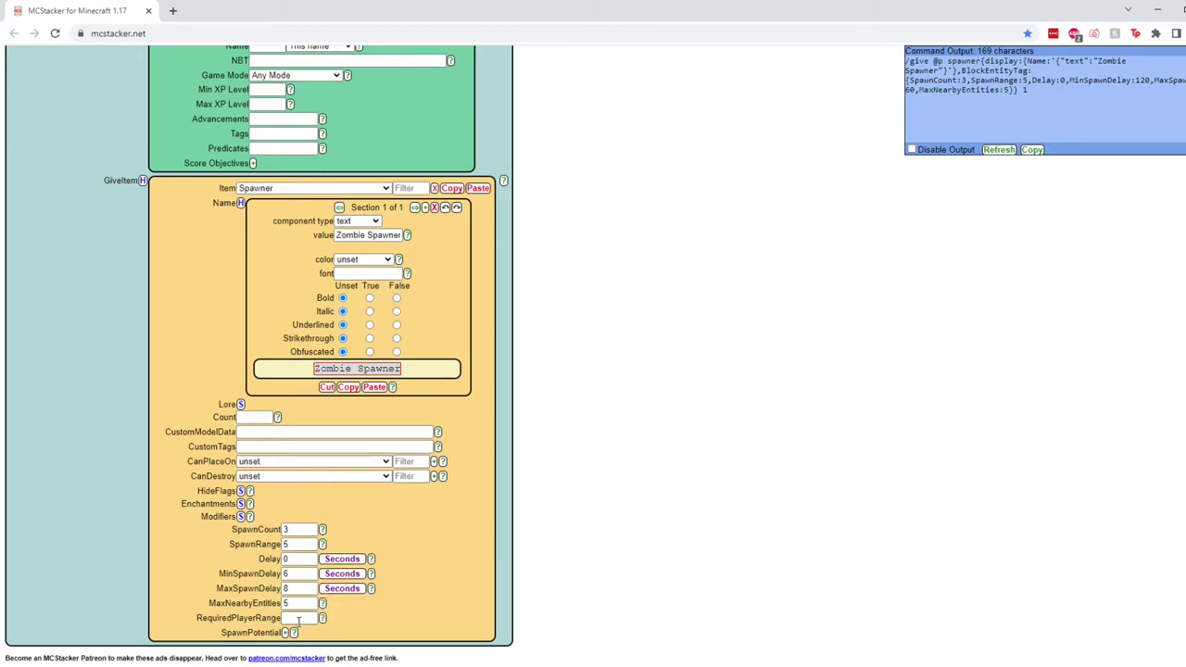
left_click(301, 619)
type("6")
left_click(368, 622)
Add a SpawnPotential entry to the spawner and scroll down to its fields
left_click(285, 633)
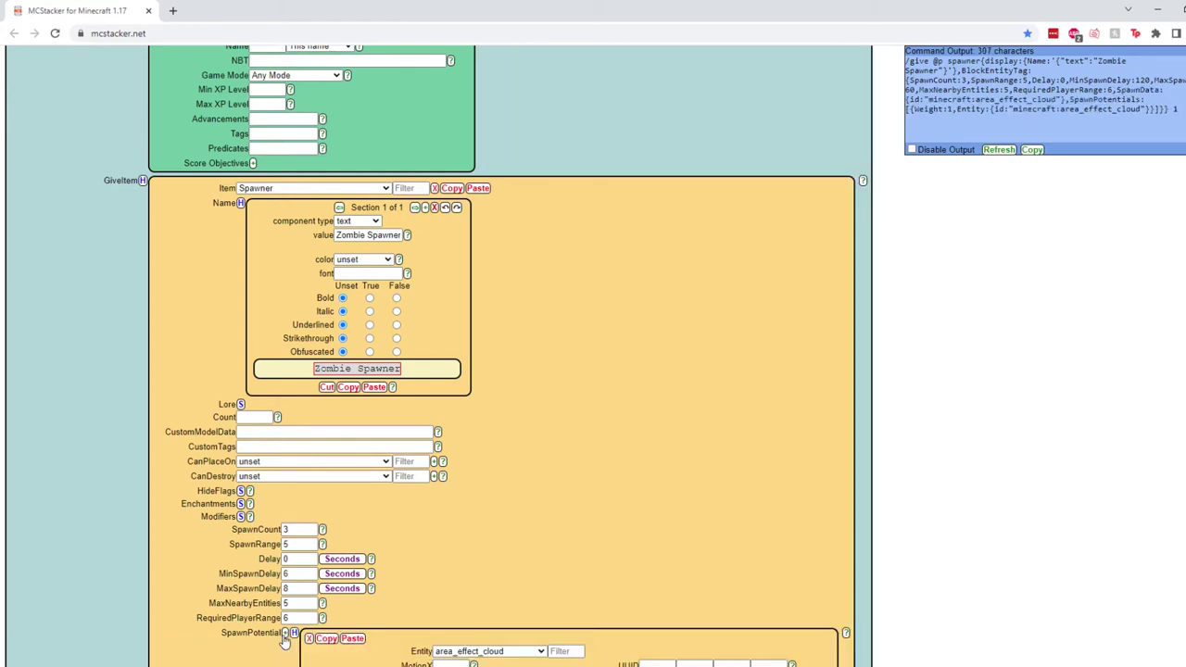
scroll(347, 227, "down", 3)
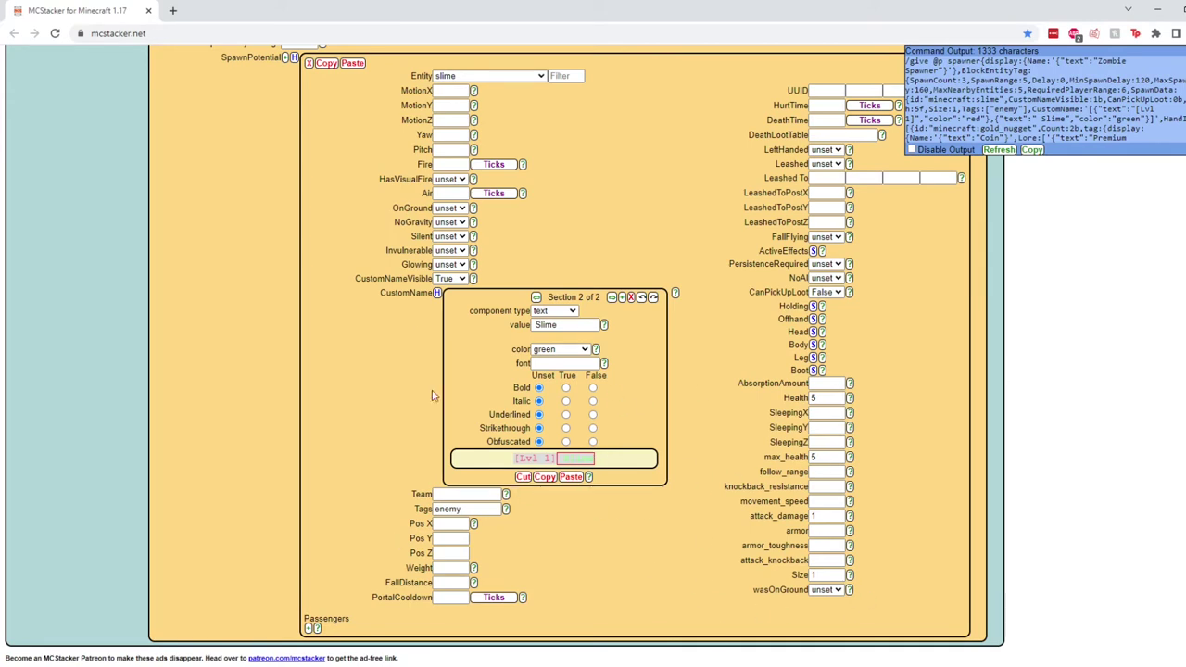
Copy the spawner command and paste it into a new command block on the grass
left_click(1032, 151)
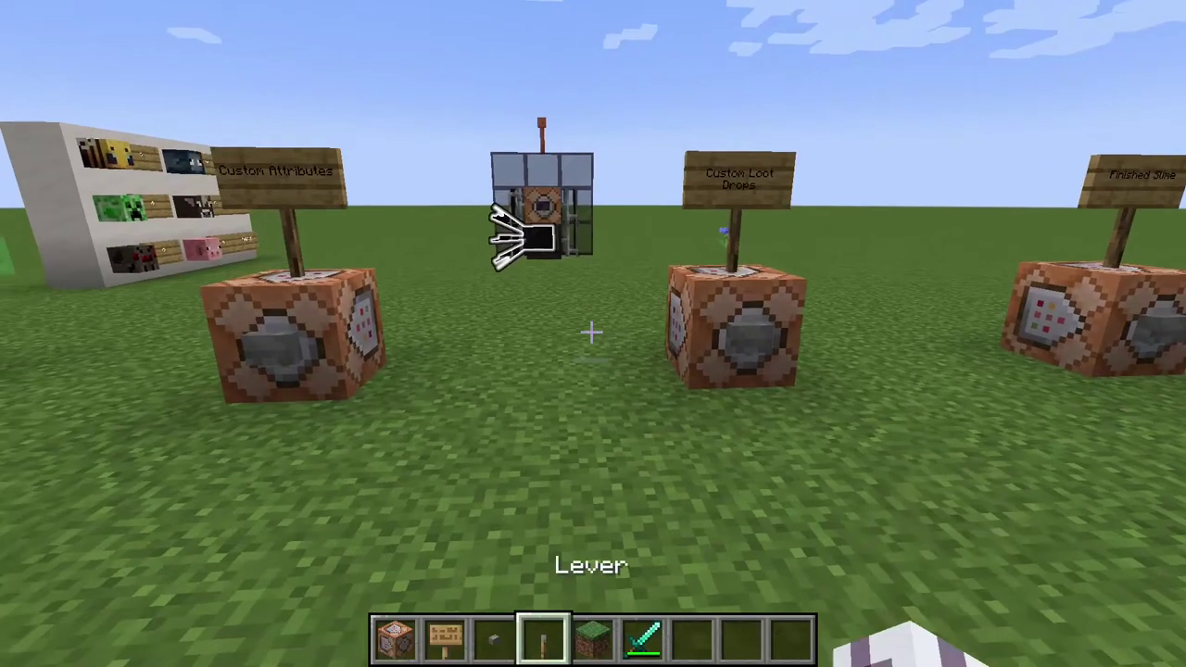
scroll(593, 333, "up", 3)
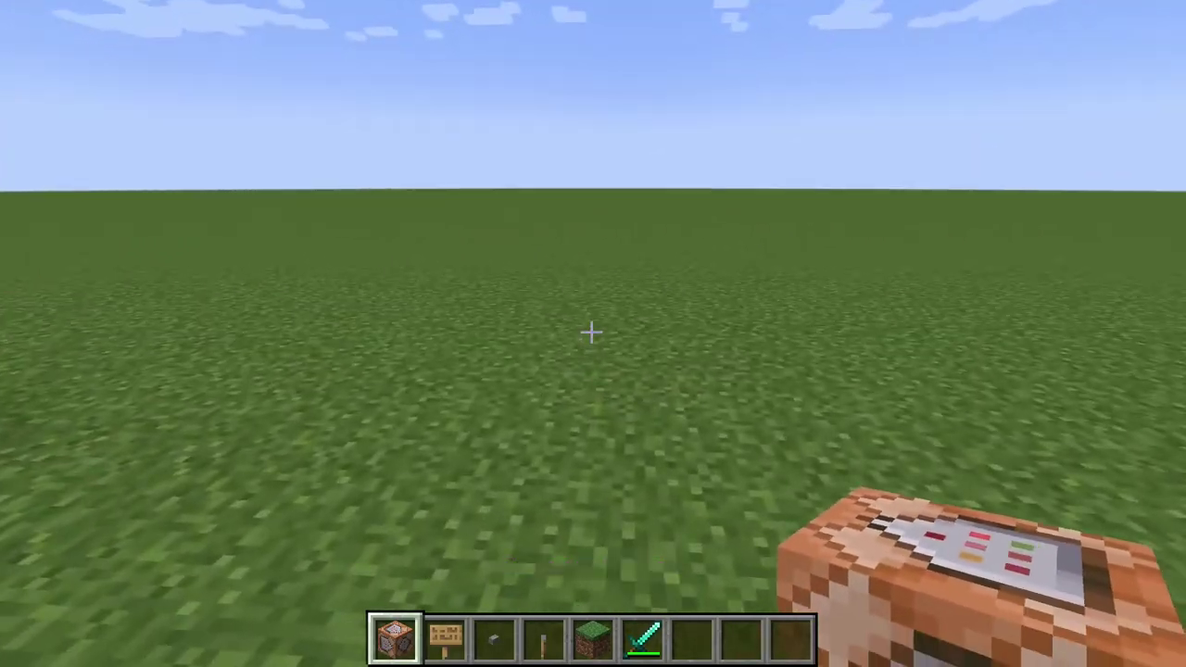
right_click(593, 333)
right_click(593, 334)
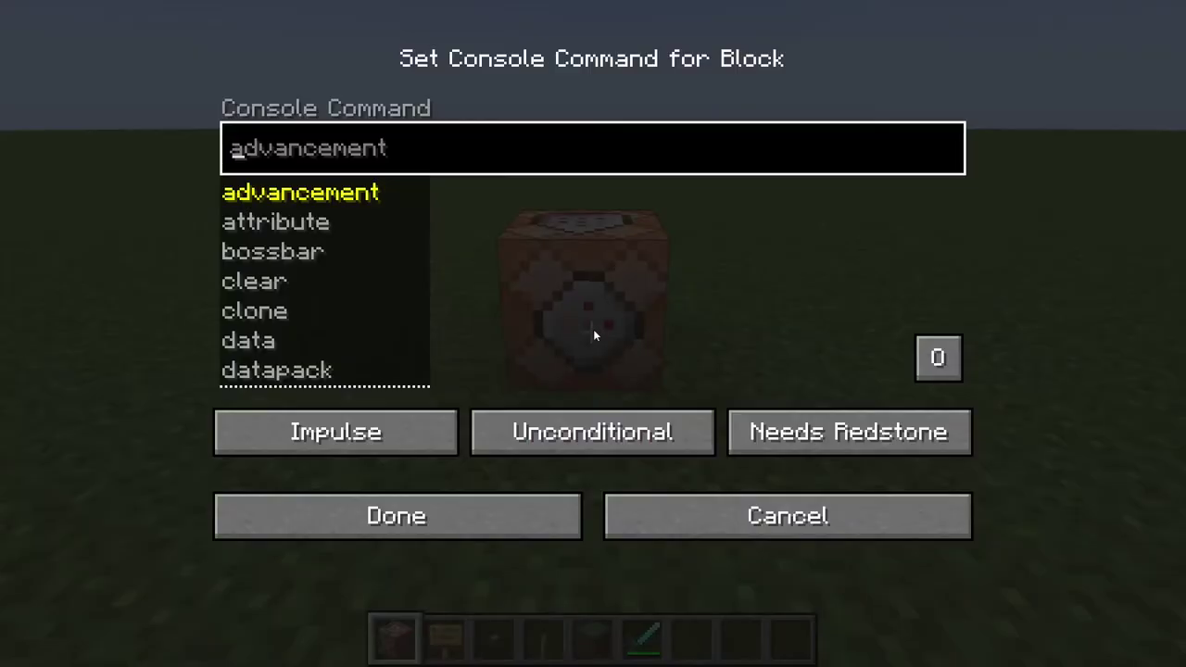
key("ctrl+v")
left_click(488, 521)
scroll(592, 333, "down", 6)
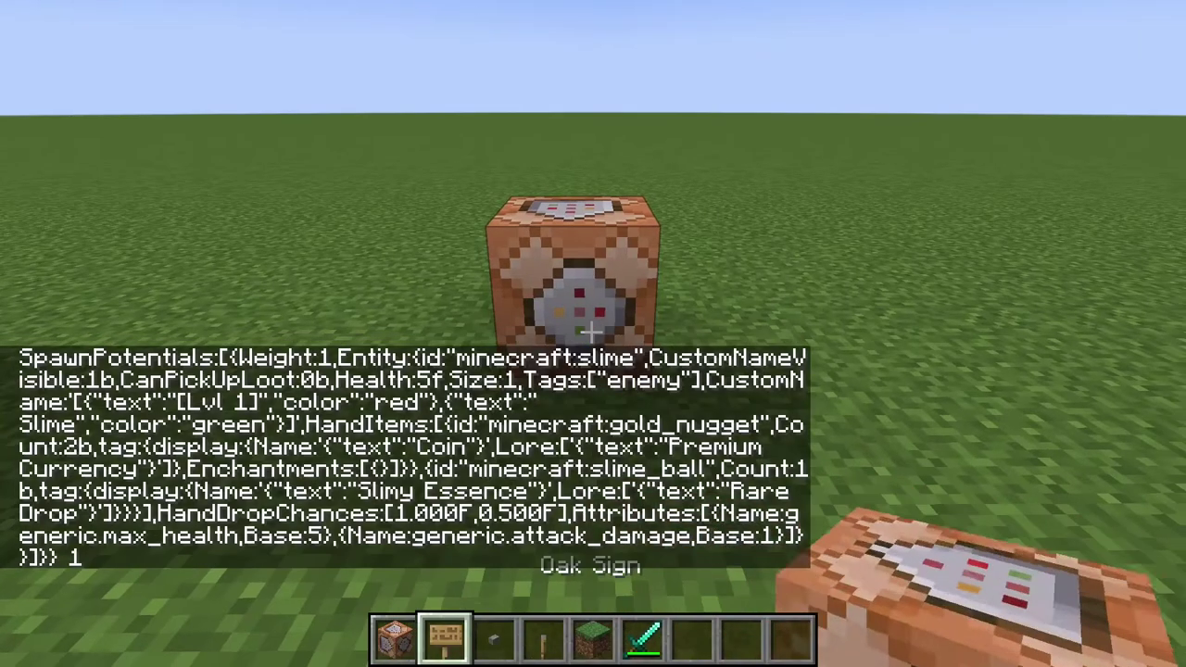
Put a button on the command block, press it, and place the received Zombie Spawner
scroll(593, 334, "up", 4)
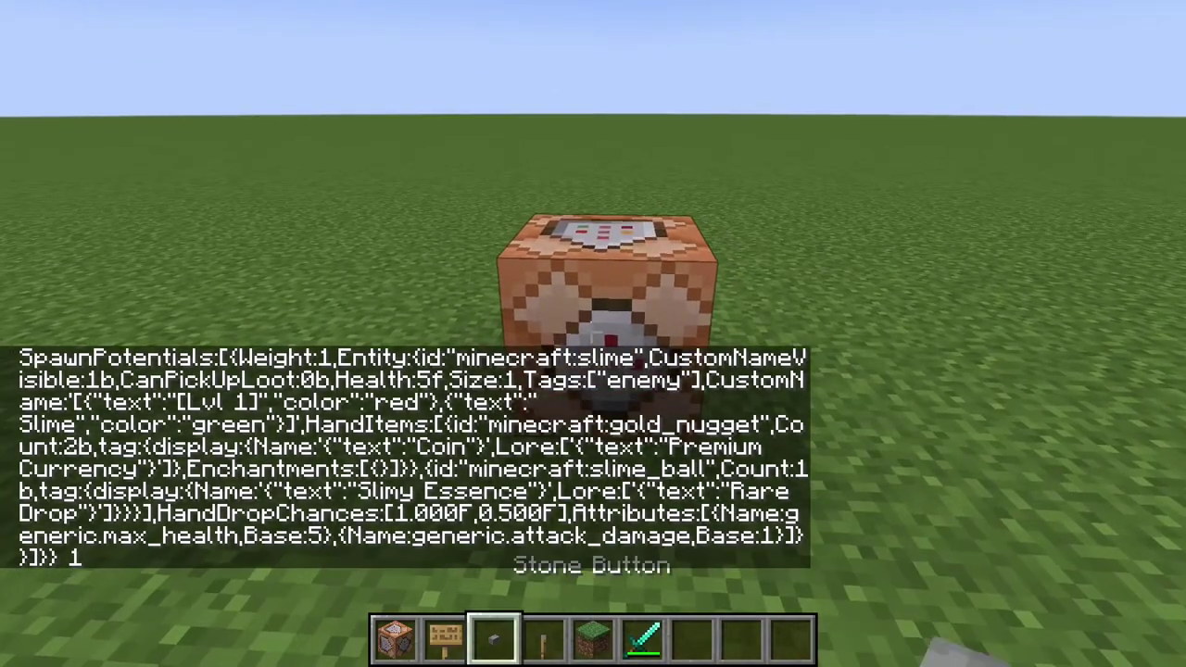
right_click(593, 333)
right_click(593, 334)
scroll(591, 332, "down", 4)
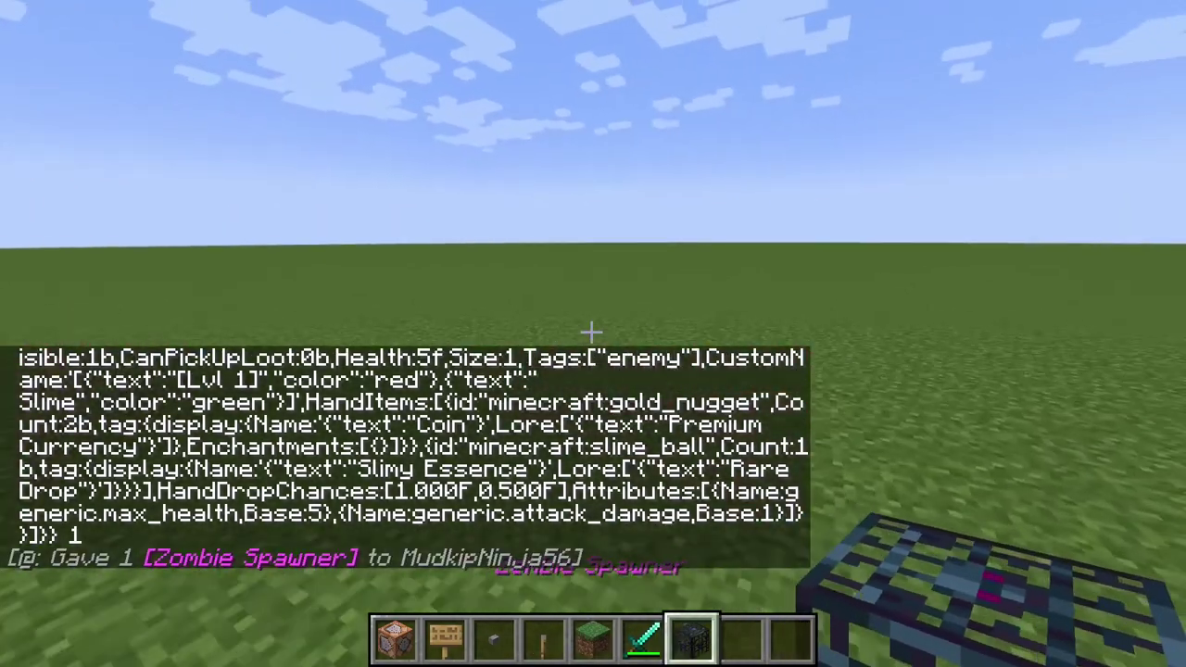
right_click(591, 332)
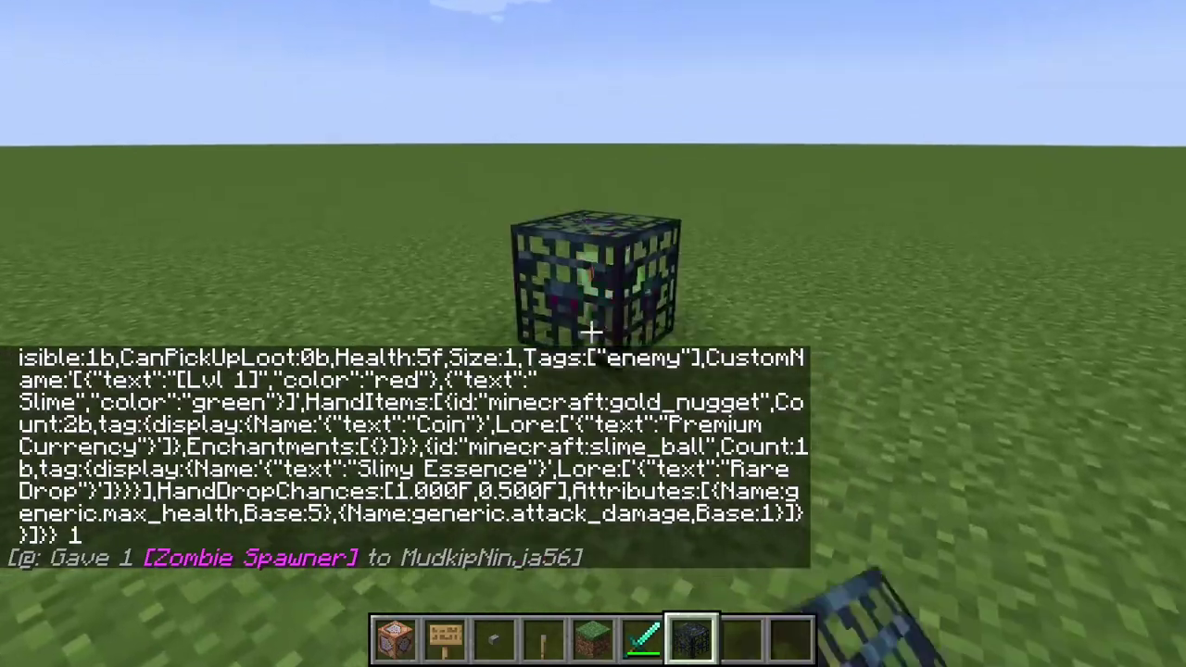
Move around the placed spawner and watch it burning and spawning mobs at night
key("w")
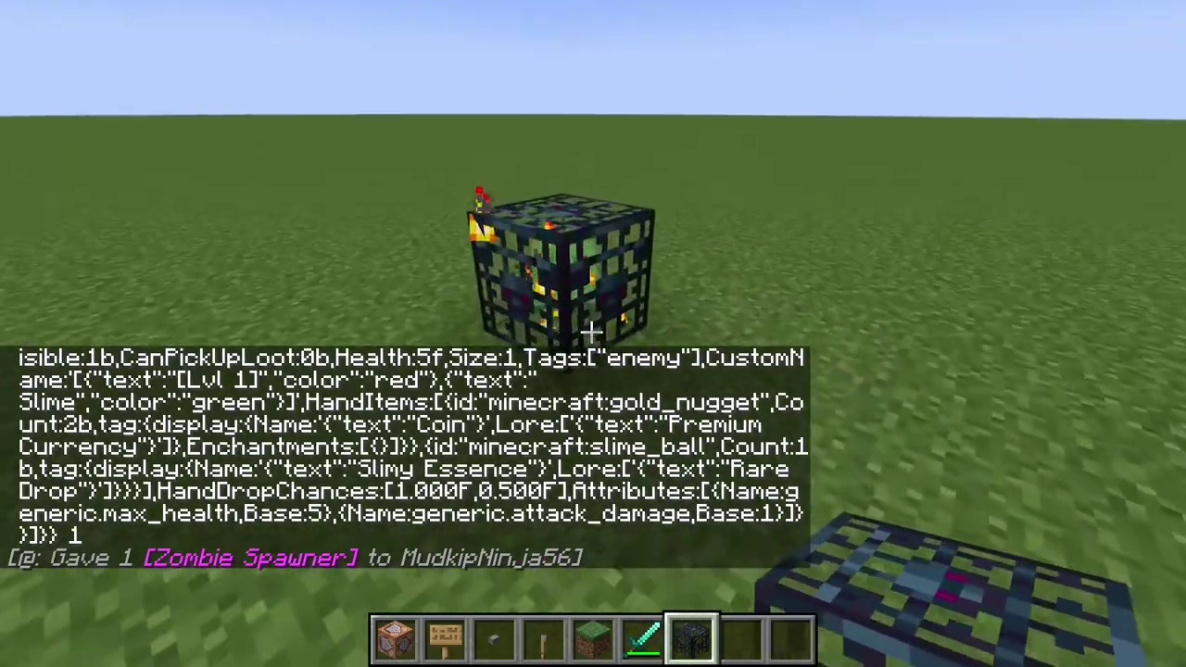
key("s")
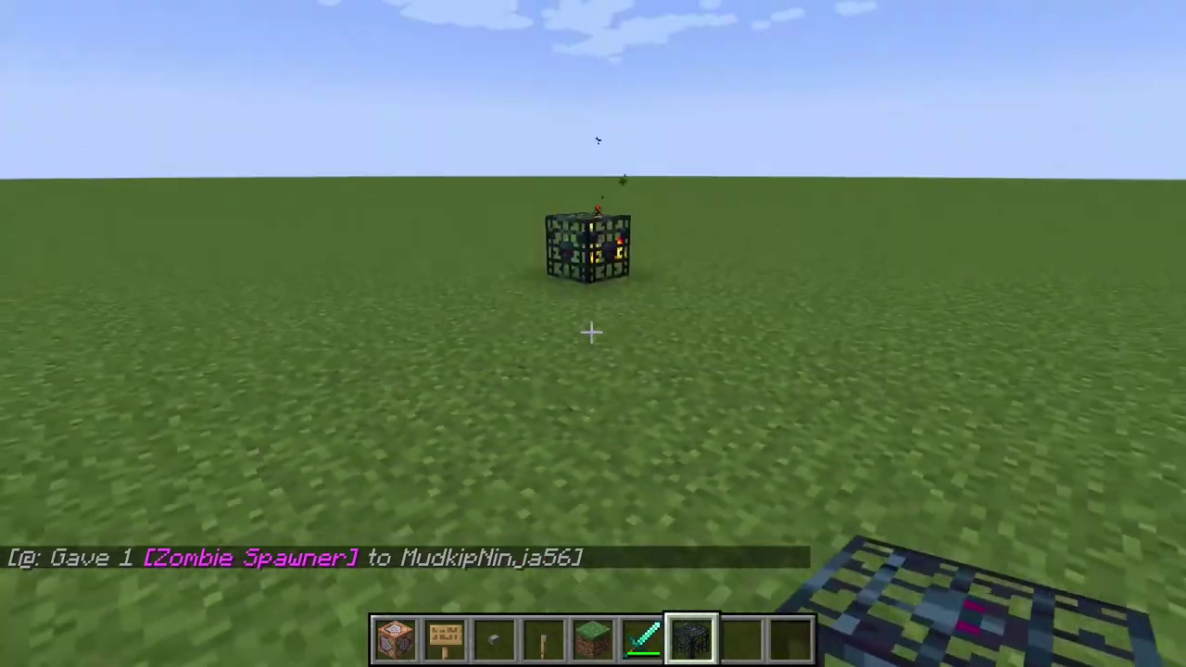
key("w")
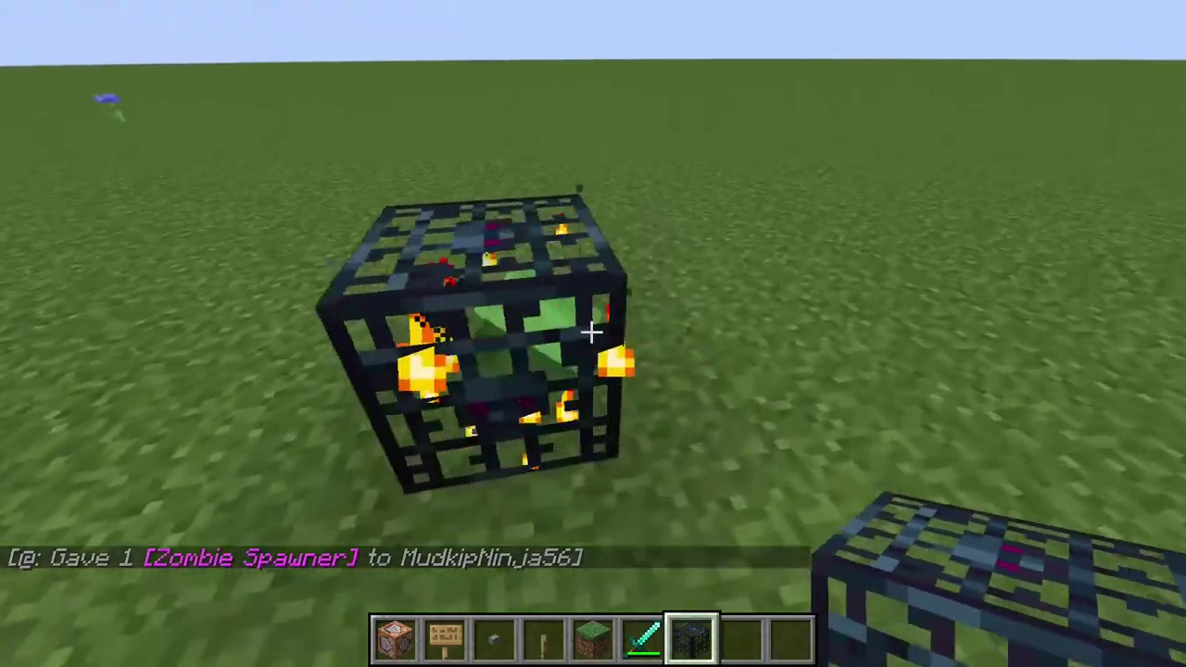
key("s")
scroll(593, 333, "down", 1)
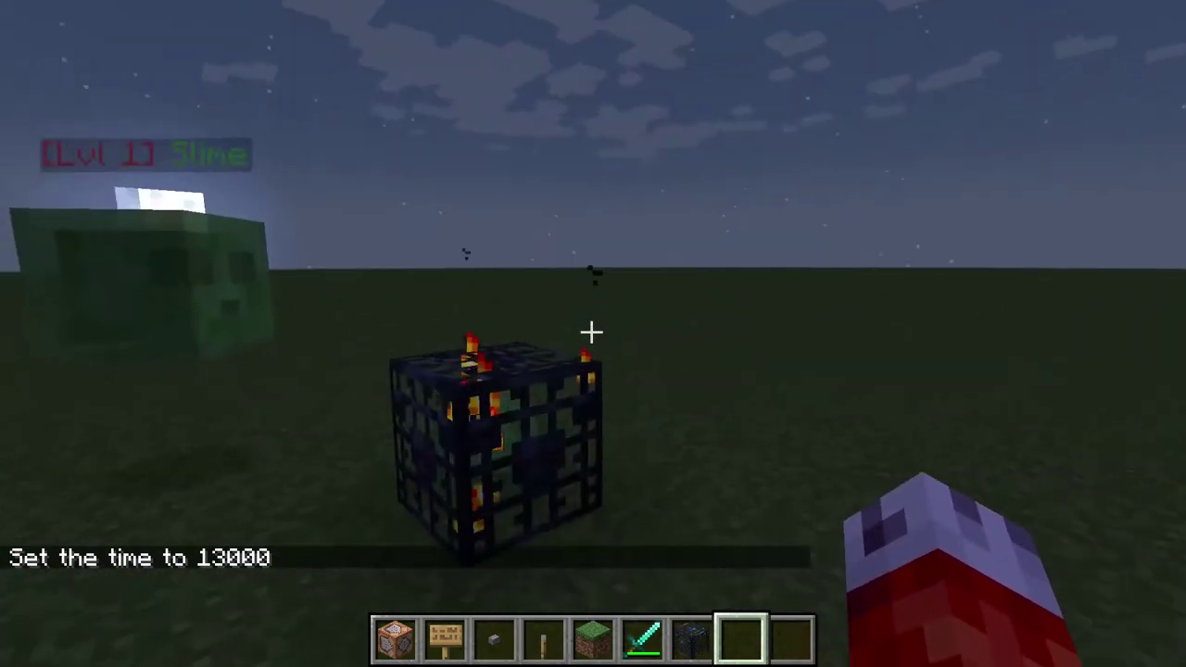
key("w")
key("s")
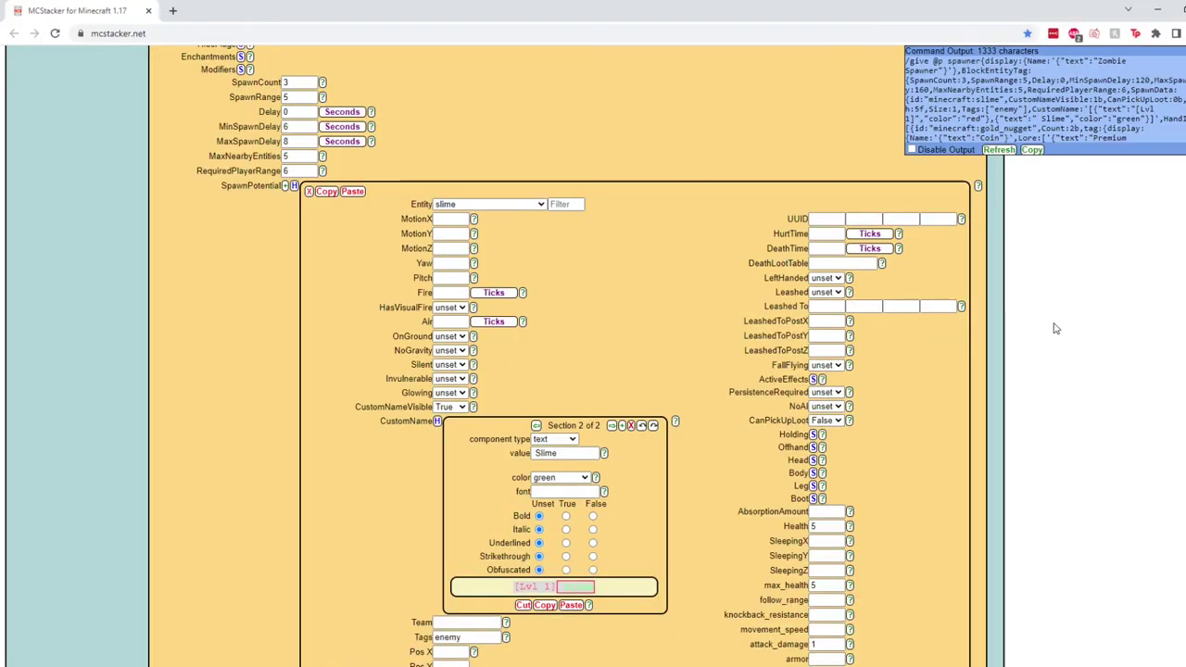
Switch the spawned entity from slime to zombie and set HasVisualFire to True
scroll(1053, 328, "up", 1)
scroll(1053, 324, "down", 1)
scroll(283, 275, "up", 3)
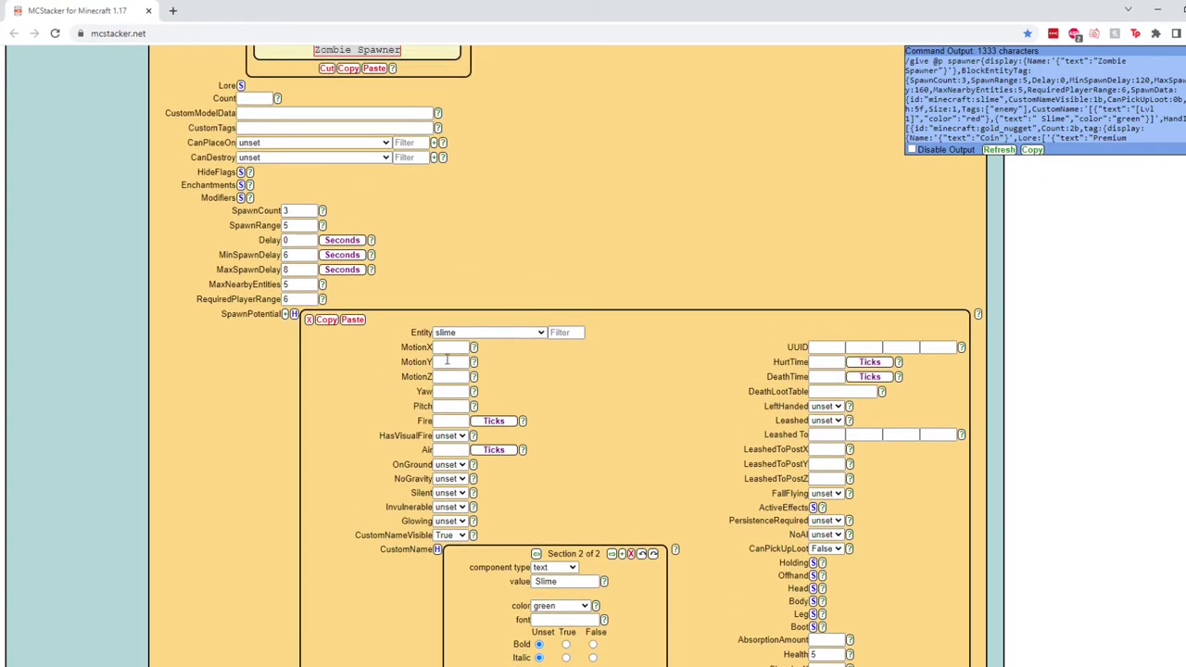
scroll(665, 402, "down", 1)
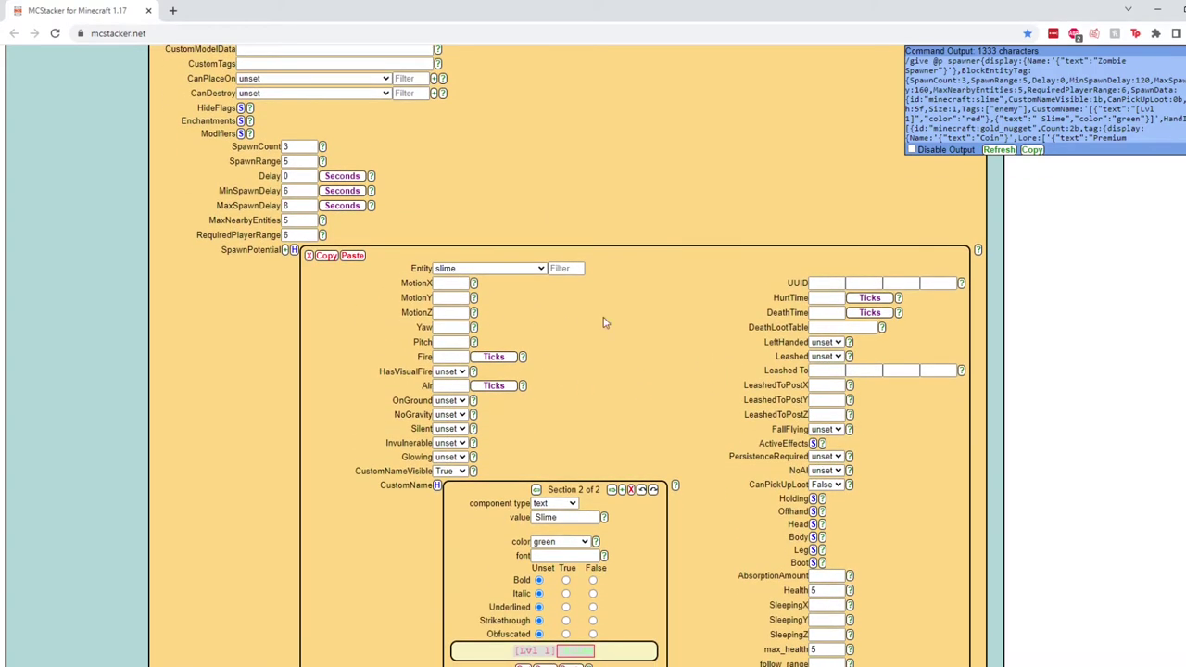
left_click(479, 268)
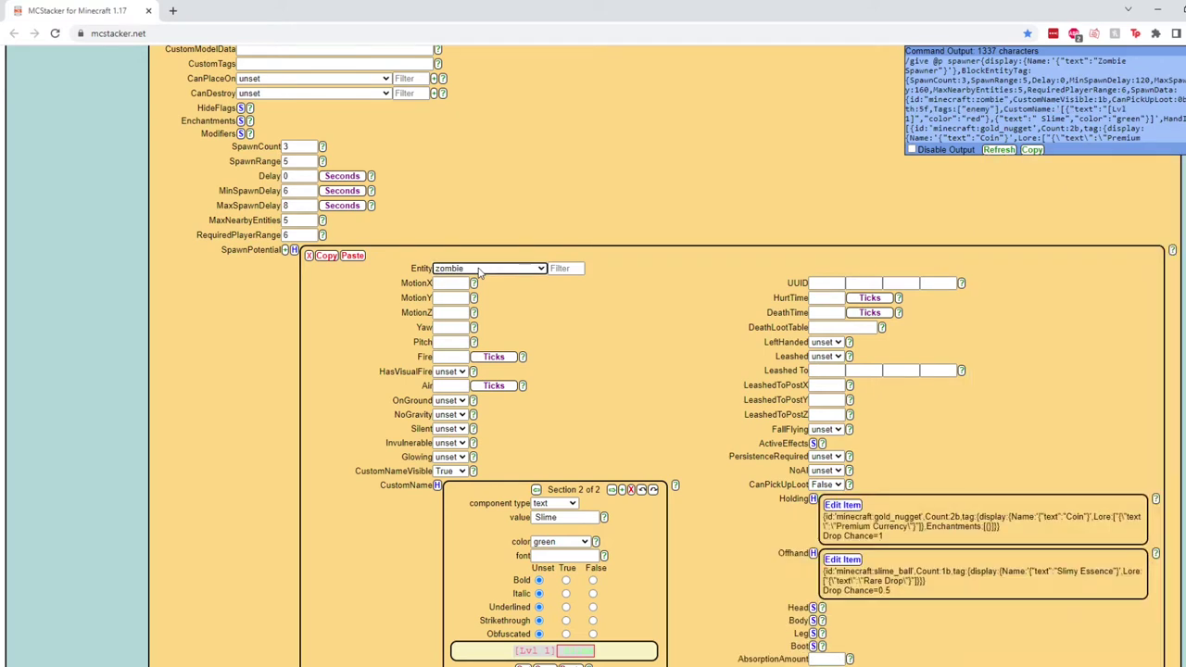
left_click(455, 388)
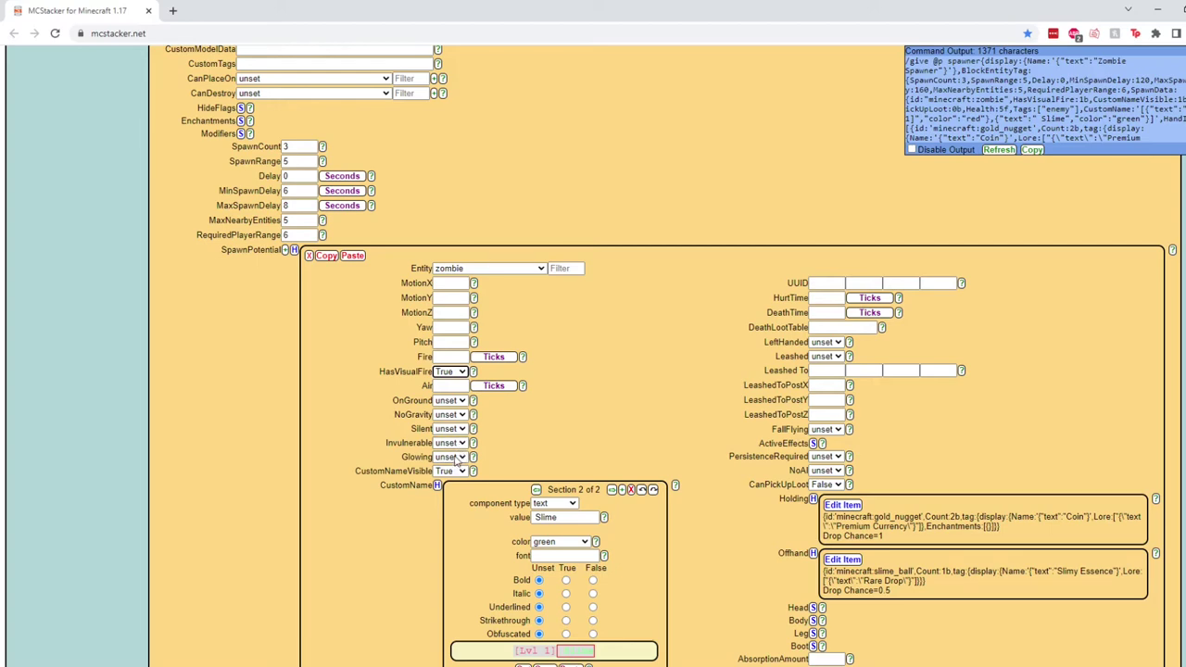
Replace the green Slime part of the custom name with a red ' Zombie' part
scroll(456, 460, "down", 3)
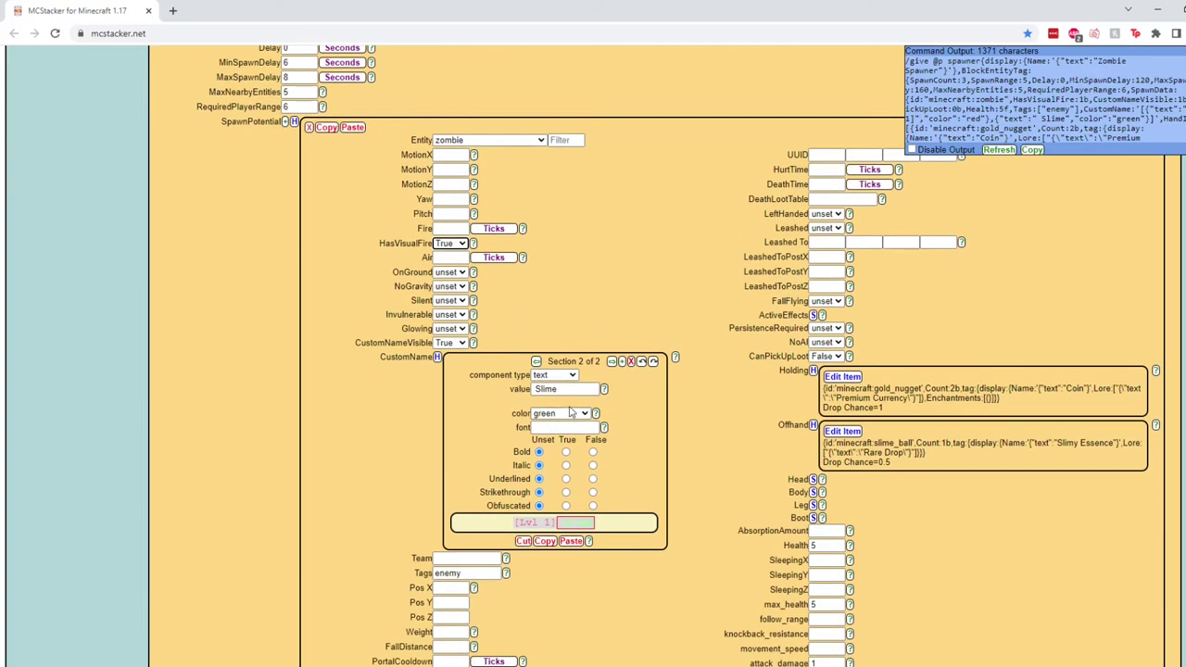
left_click_drag(558, 389, 541, 389)
left_click(631, 361)
left_click(552, 389)
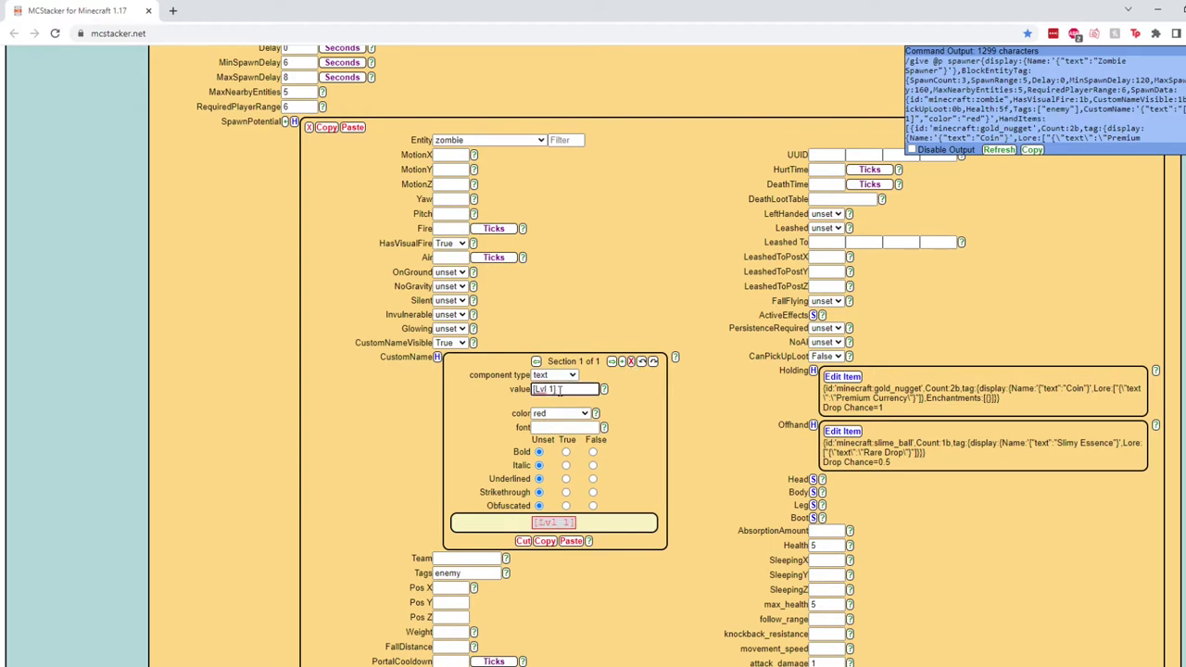
left_click(622, 361)
left_click(572, 390)
type("Zombie")
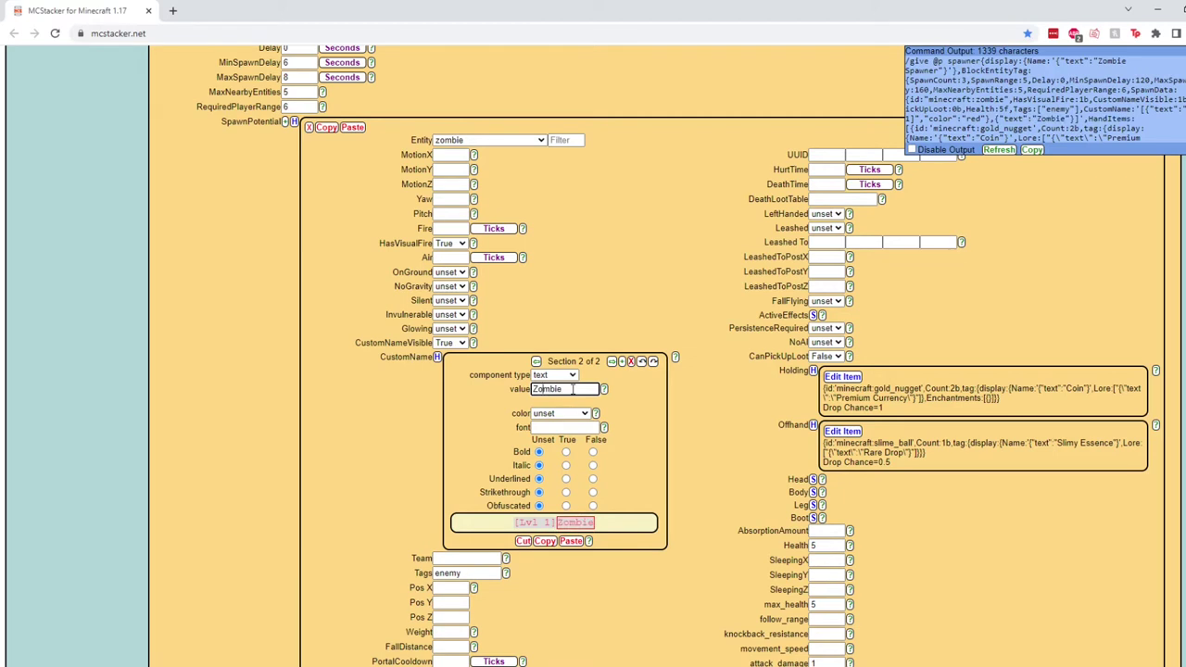
key("Home")
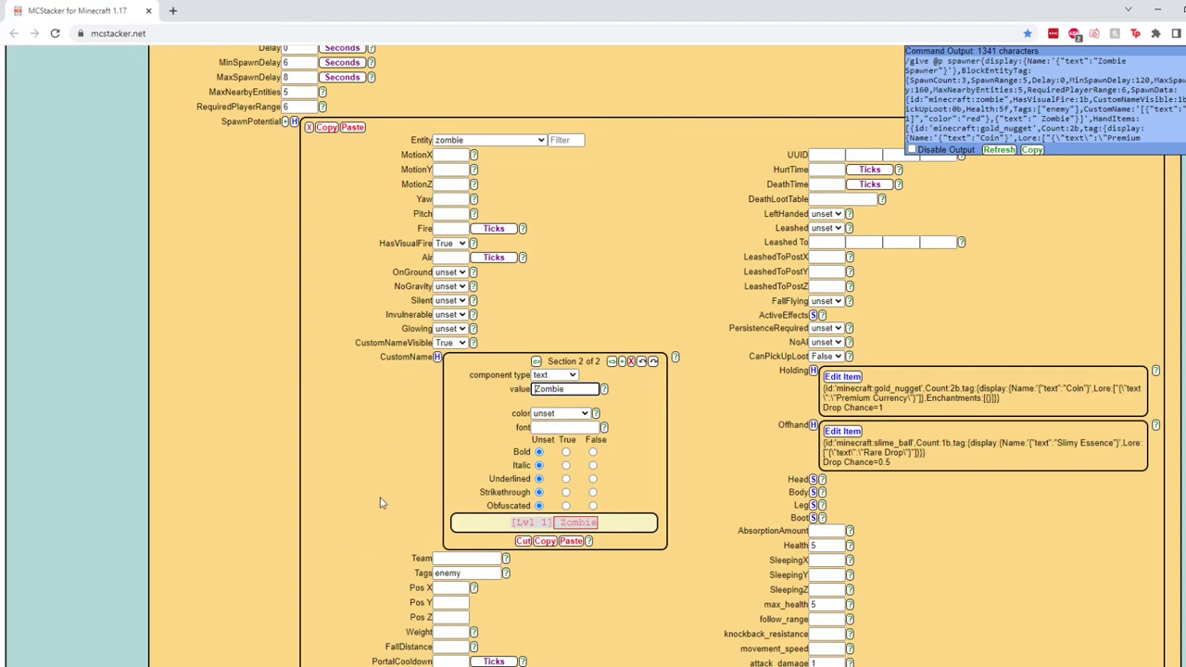
scroll(379, 497, "down", 1)
left_click(572, 351)
left_click(567, 530)
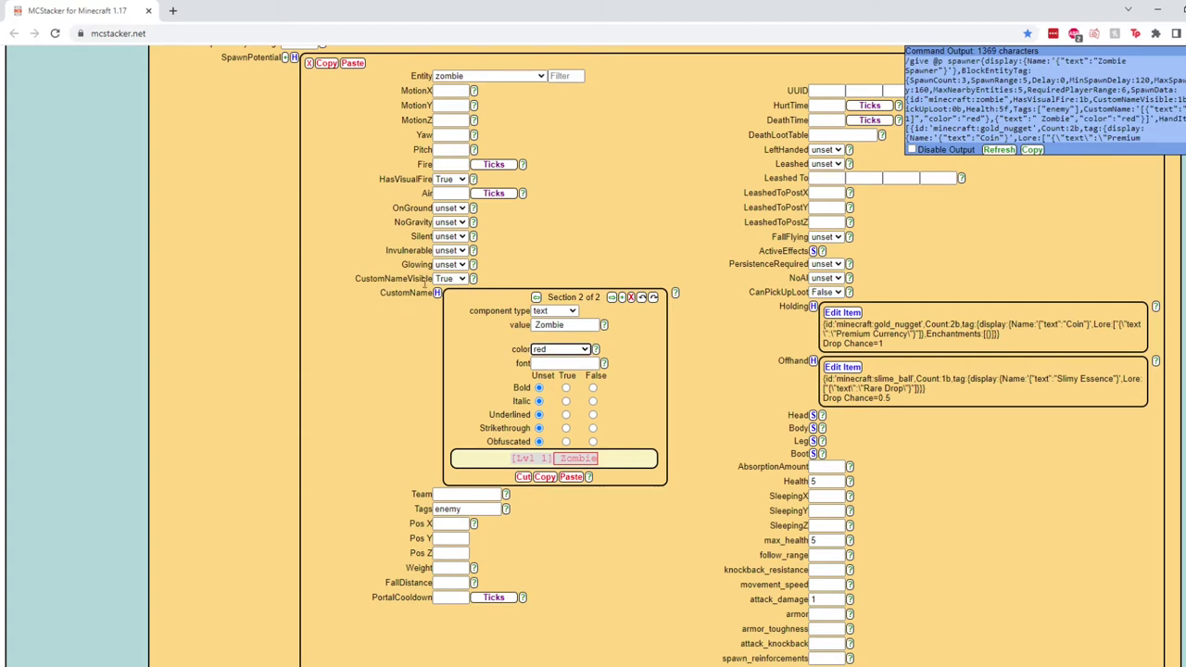
Review the [Lvl 1] and Zombie parts of the custom name
left_click(536, 297)
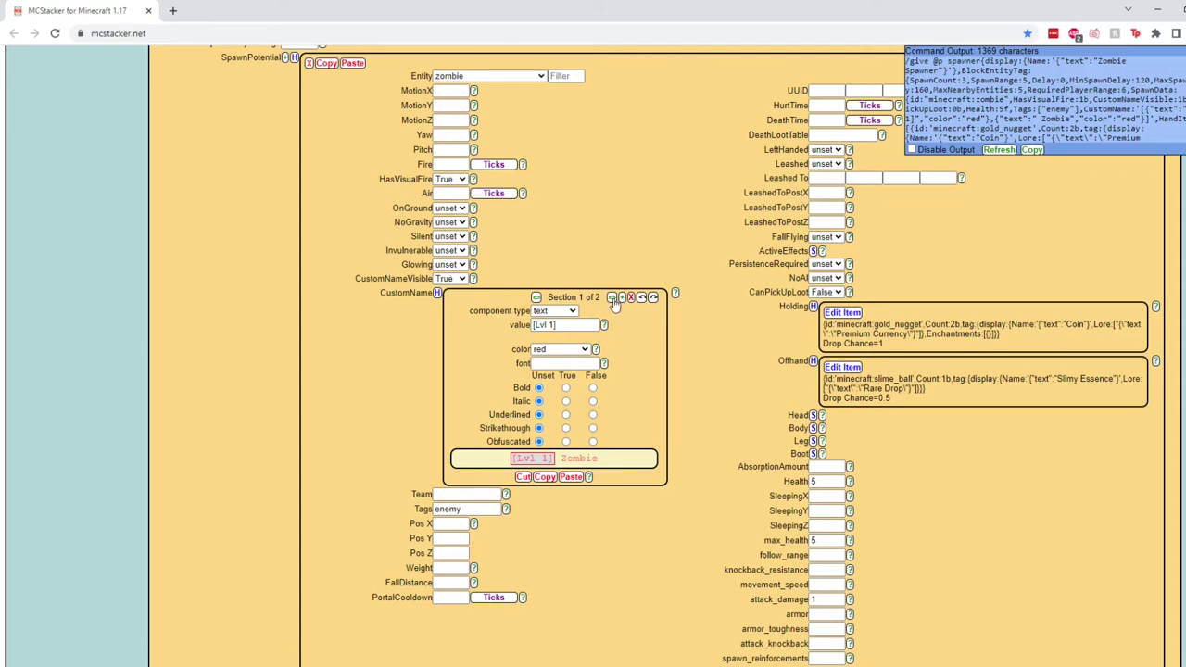
left_click(551, 325)
left_click(611, 297)
double_click(549, 325)
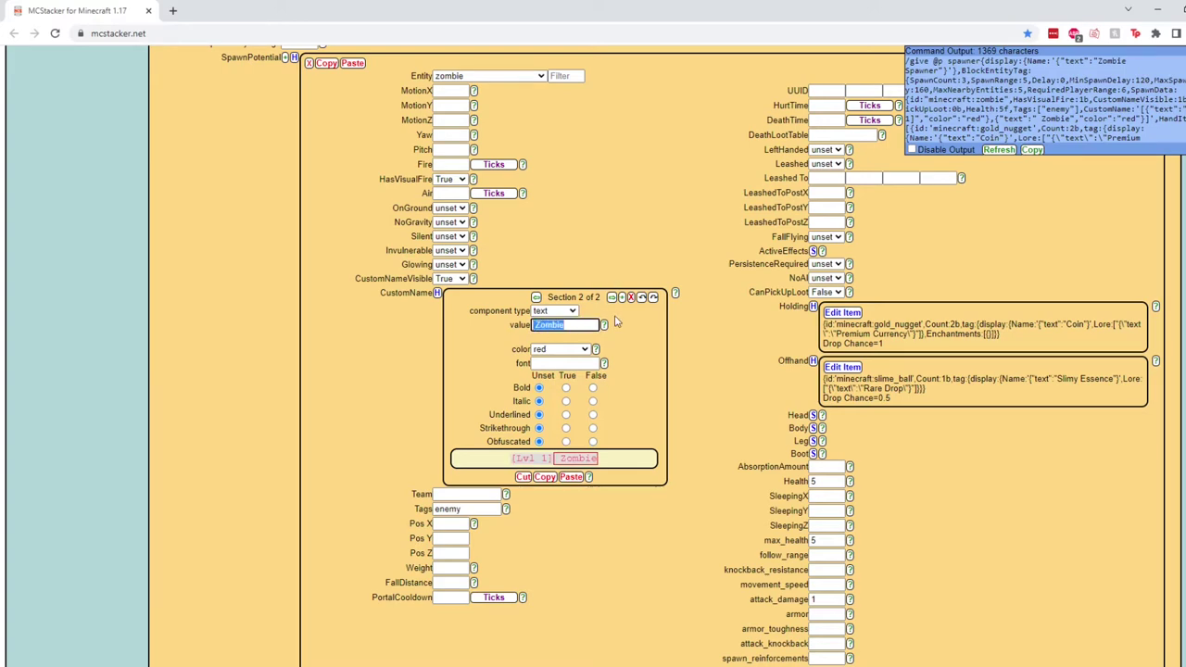
Set the zombie's Tags field to enemy,zombie
scroll(485, 390, "down", 2)
scroll(484, 390, "up", 1)
left_click_drag(496, 454, 421, 453)
type("enem")
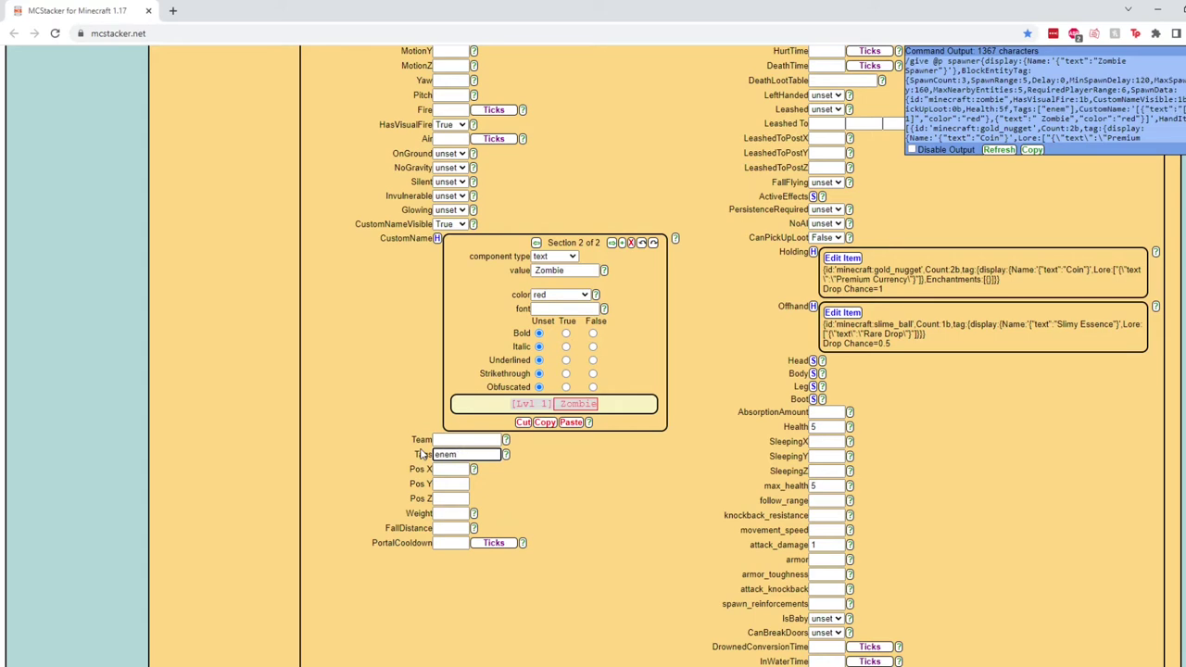
type("y")
left_click(505, 455)
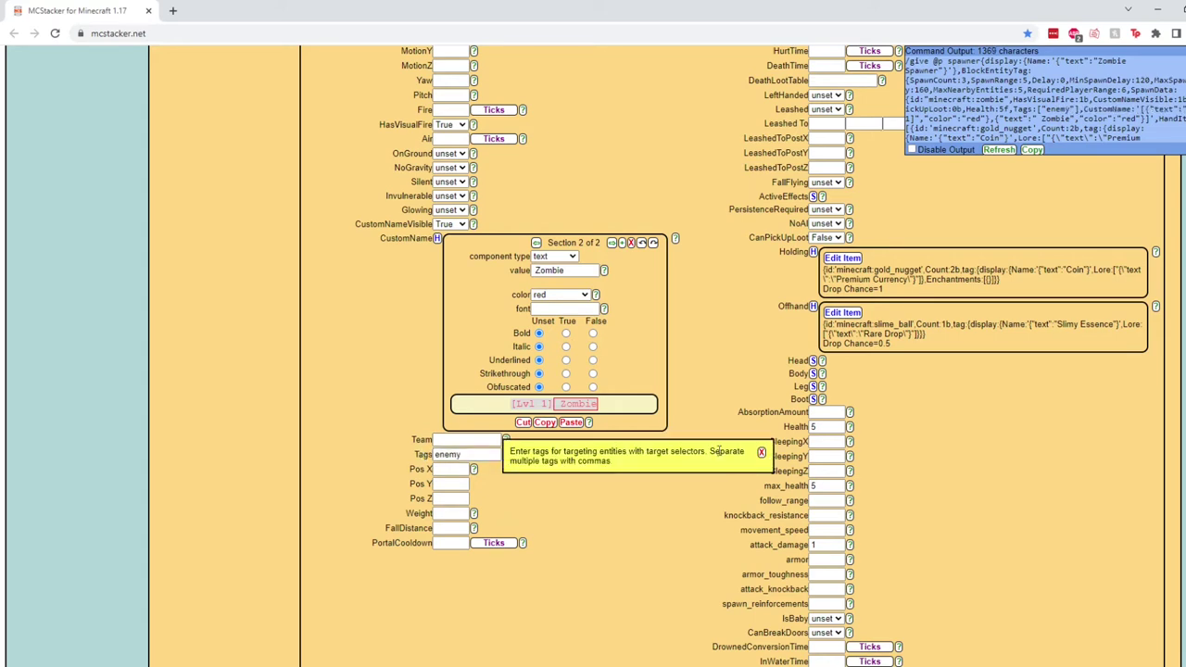
left_click(761, 452)
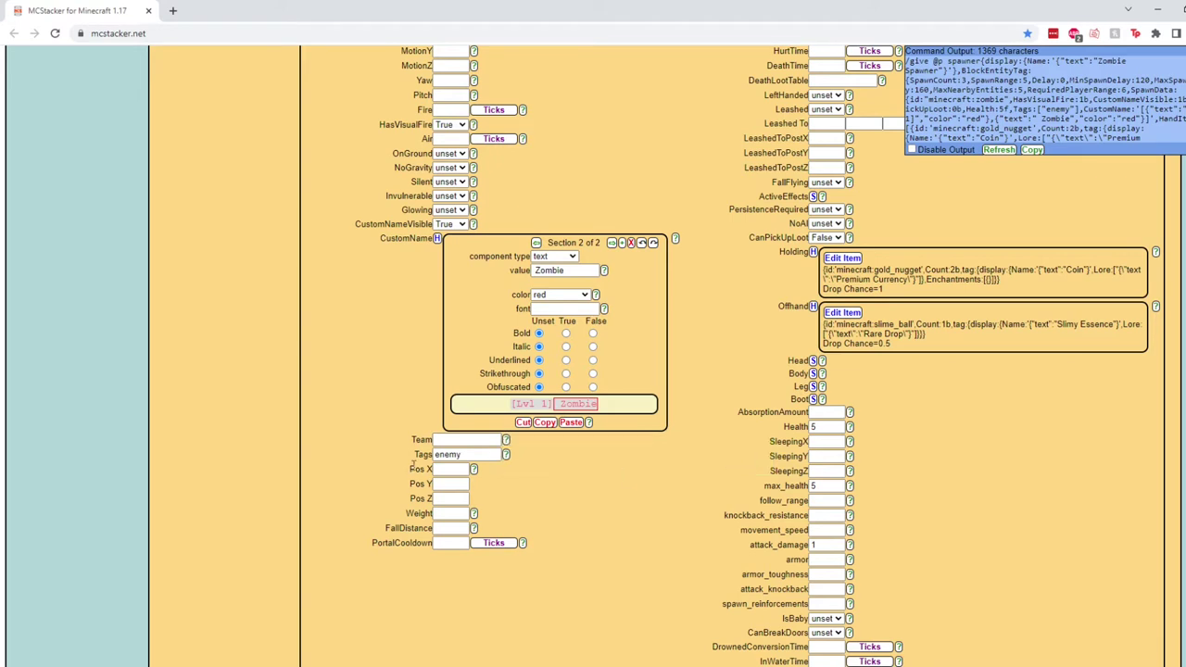
left_click(488, 455)
type(",zombie")
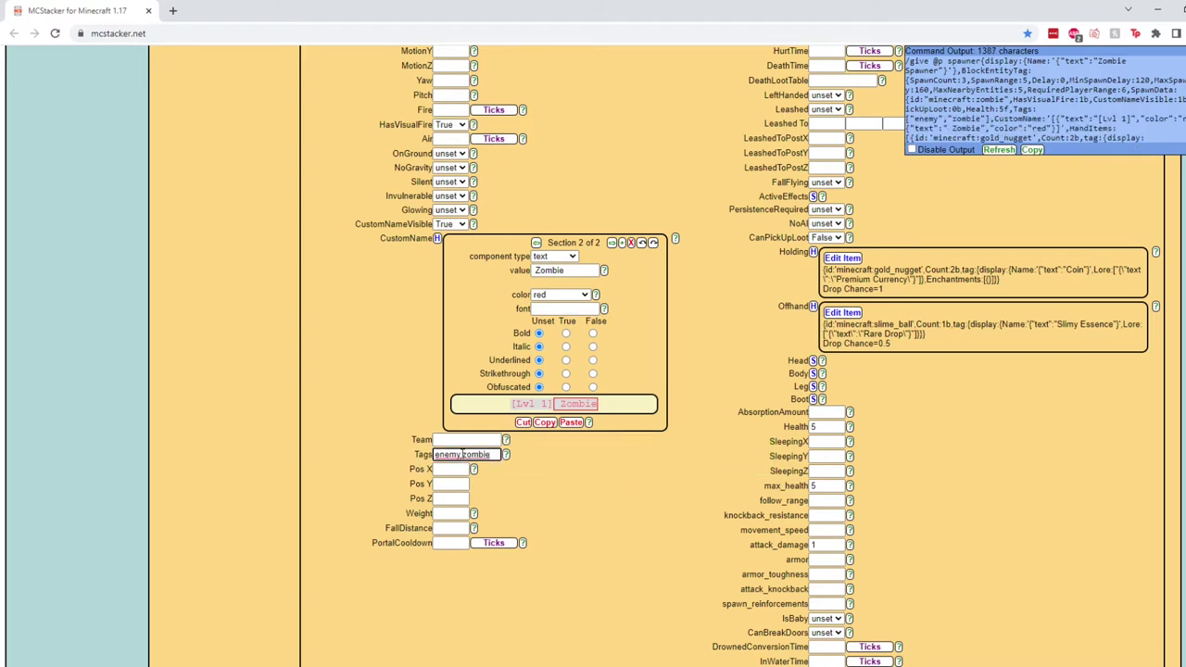
left_click(524, 488)
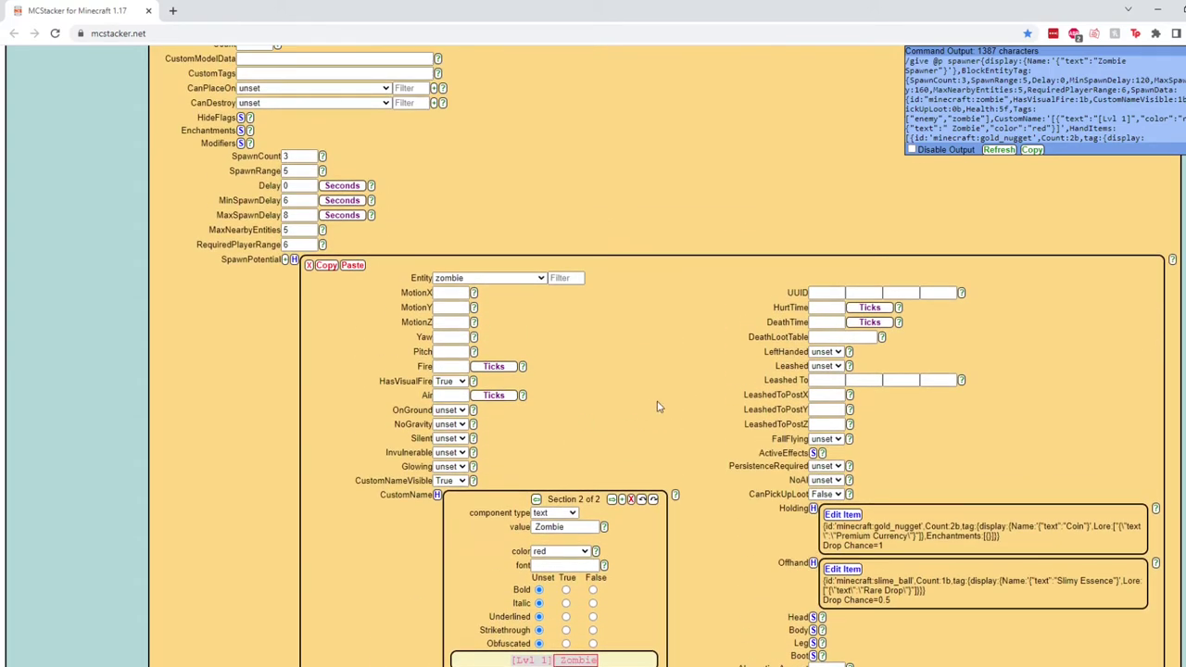
Start editing the zombie's death loot table setting
scroll(672, 251, "up", 2)
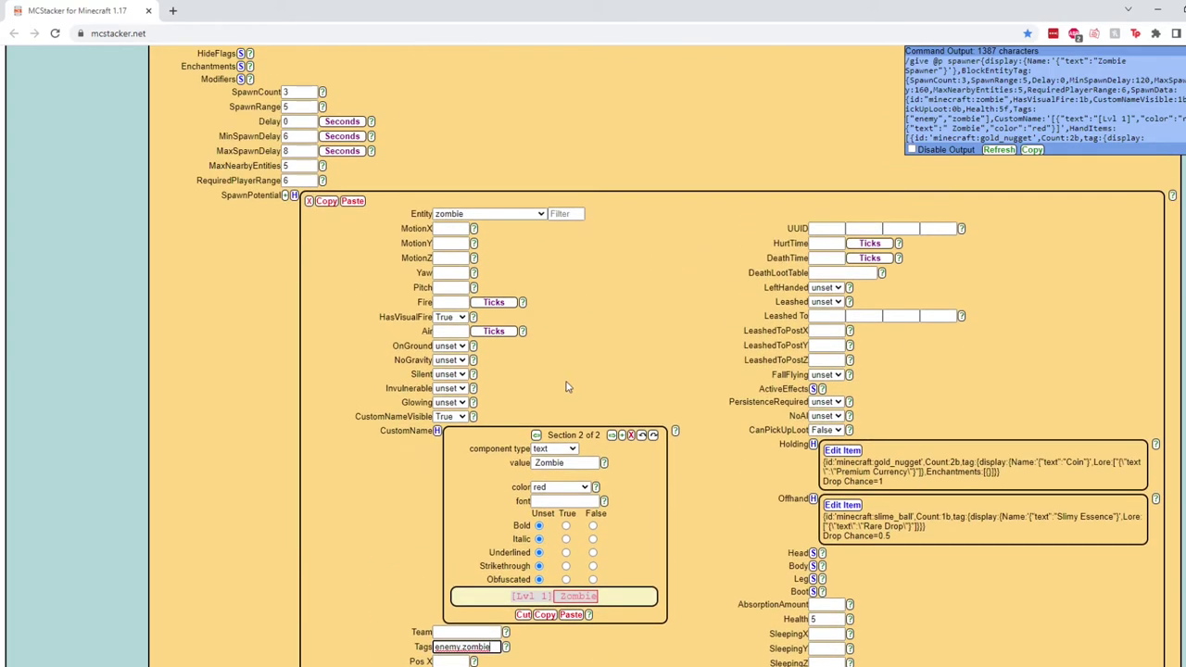
scroll(862, 227, "down", 1)
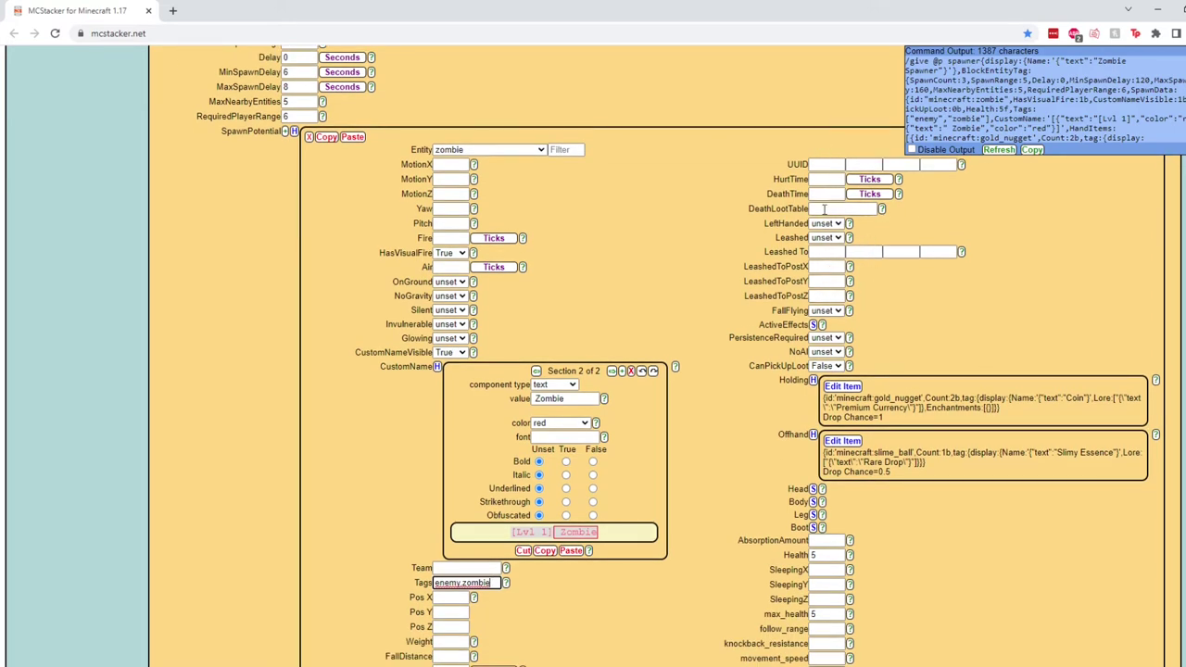
left_click(839, 209)
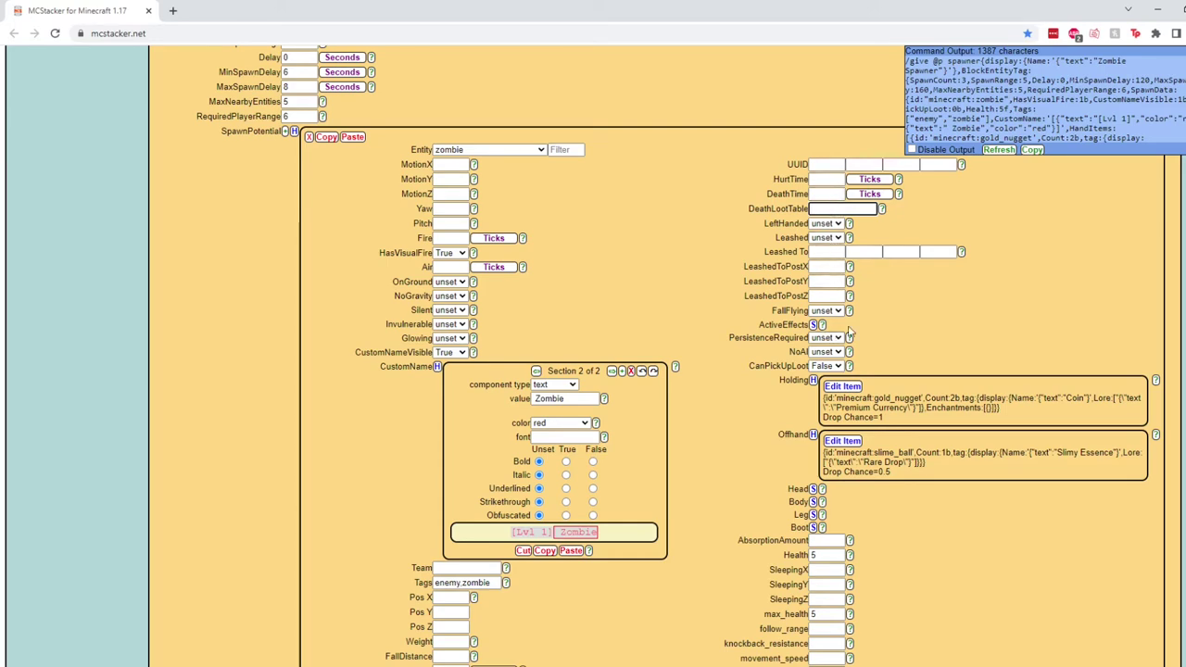
scroll(853, 329, "down", 1)
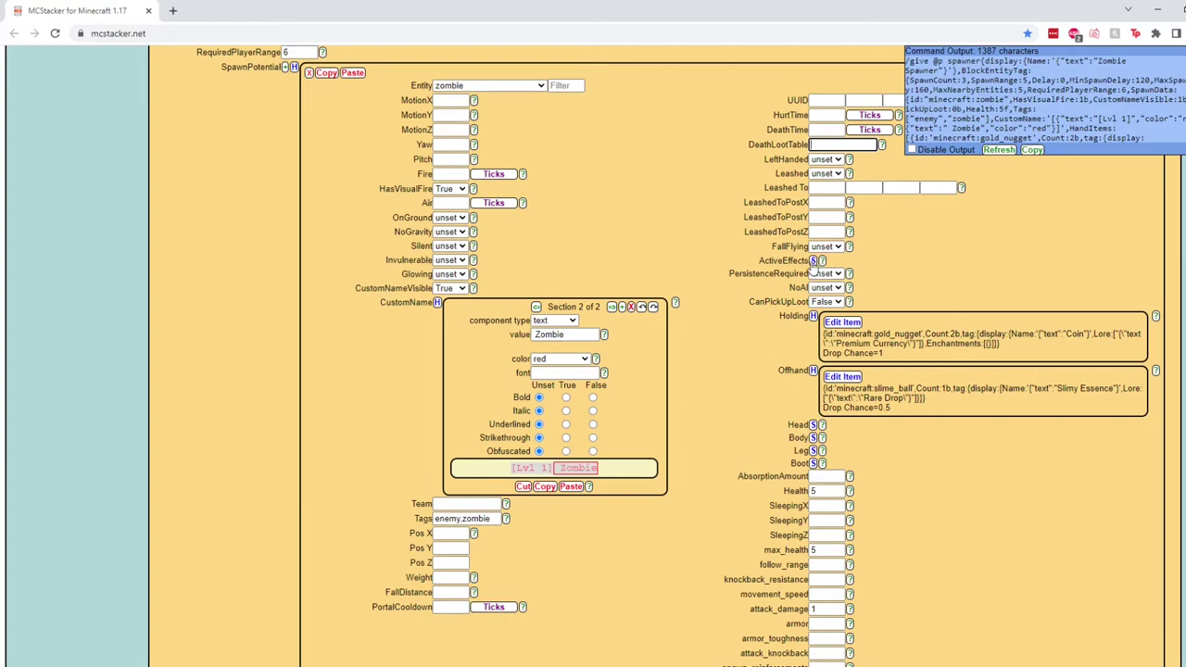
Expand the ActiveEffects table and look through it for the Fire Resistance row
left_click(813, 262)
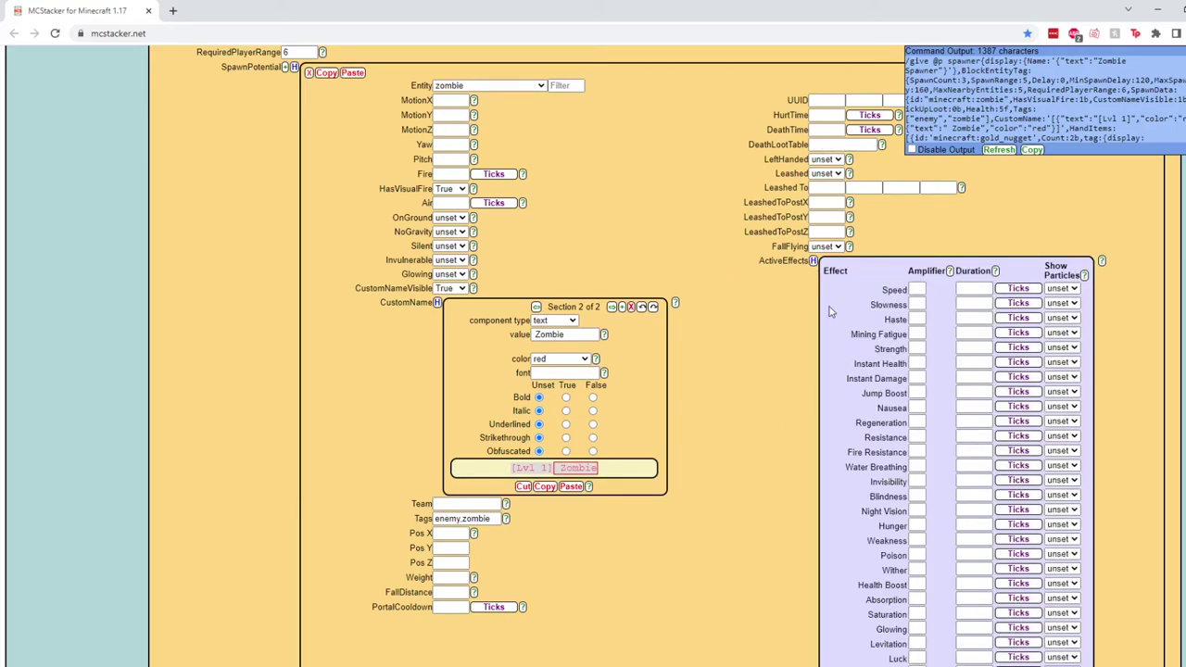
scroll(838, 338, "down", 2)
scroll(856, 495, "up", 1)
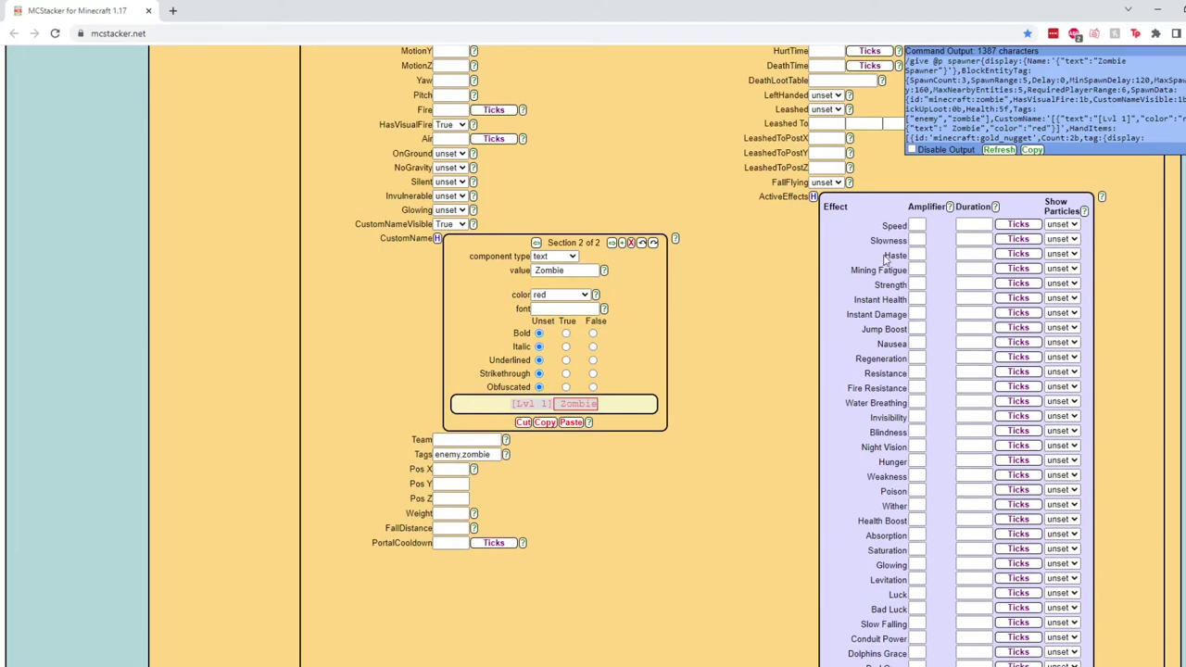
scroll(887, 408, "down", 1)
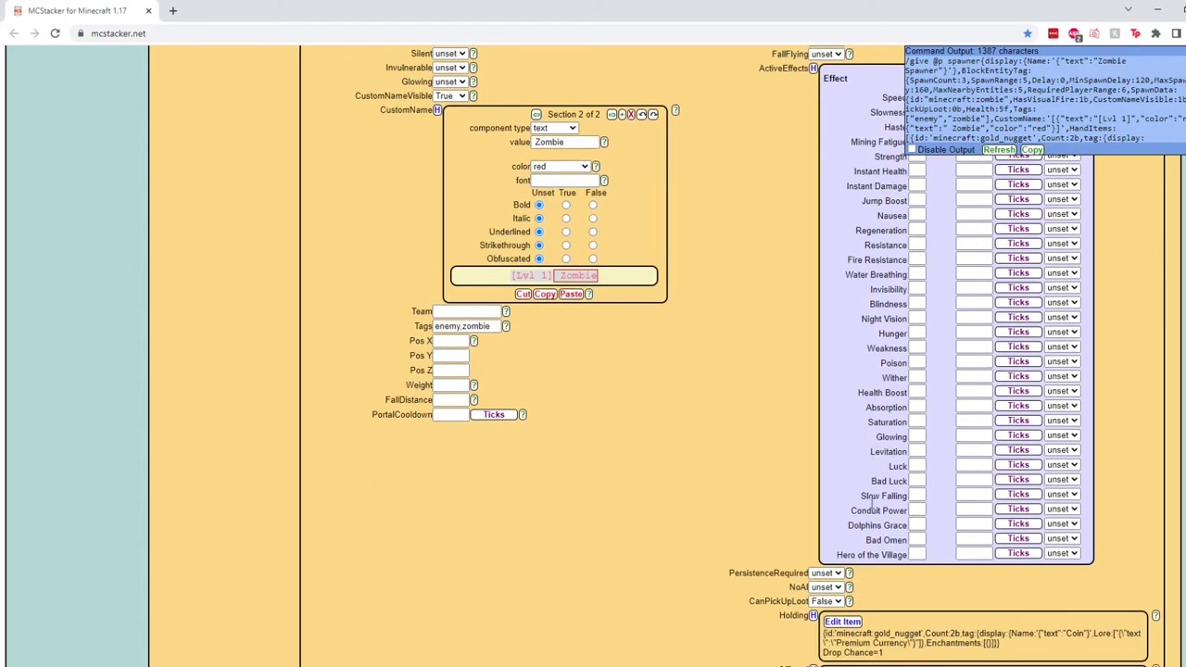
scroll(886, 300, "up", 2)
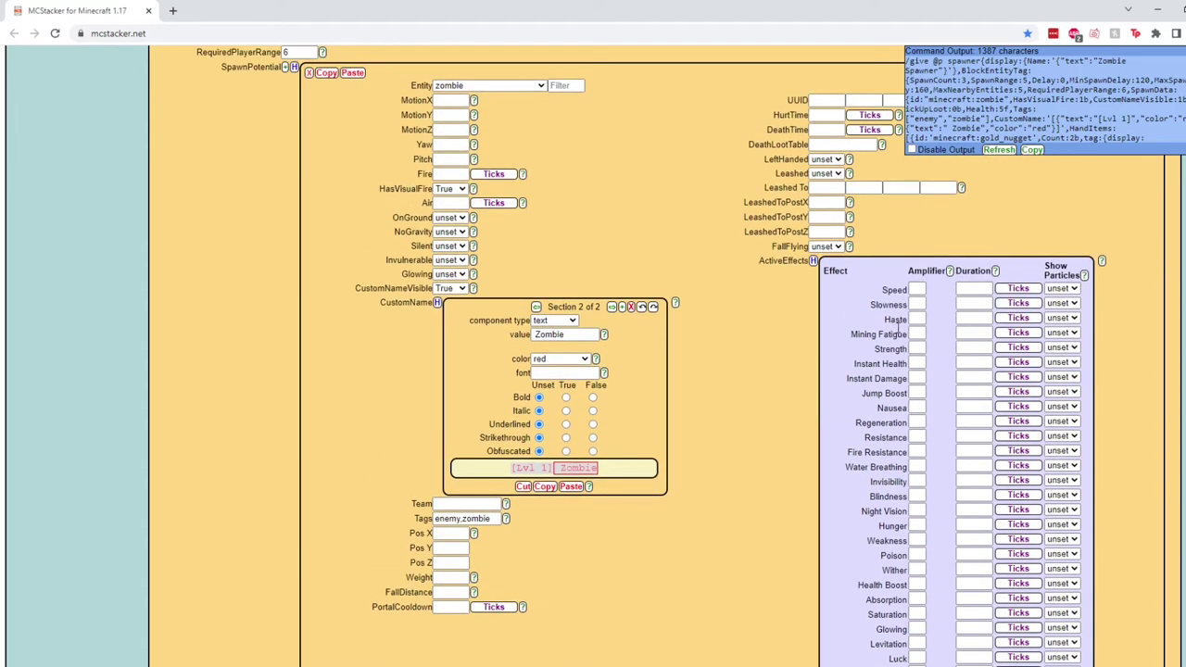
scroll(849, 318, "down", 1)
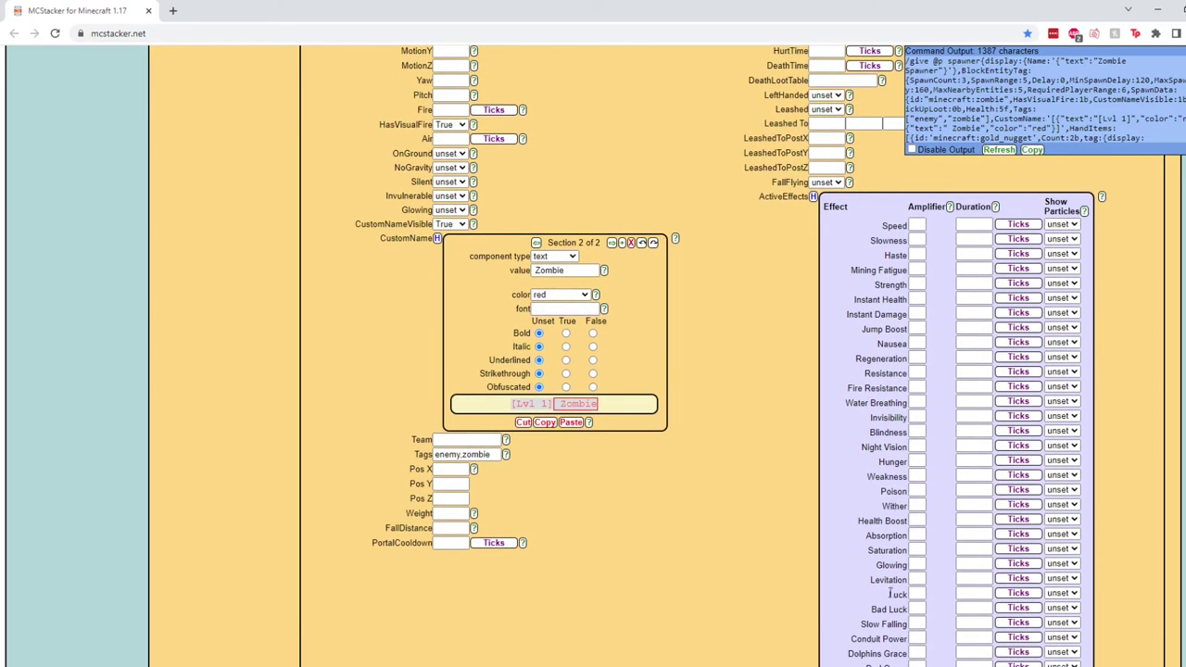
scroll(890, 535, "up", 1)
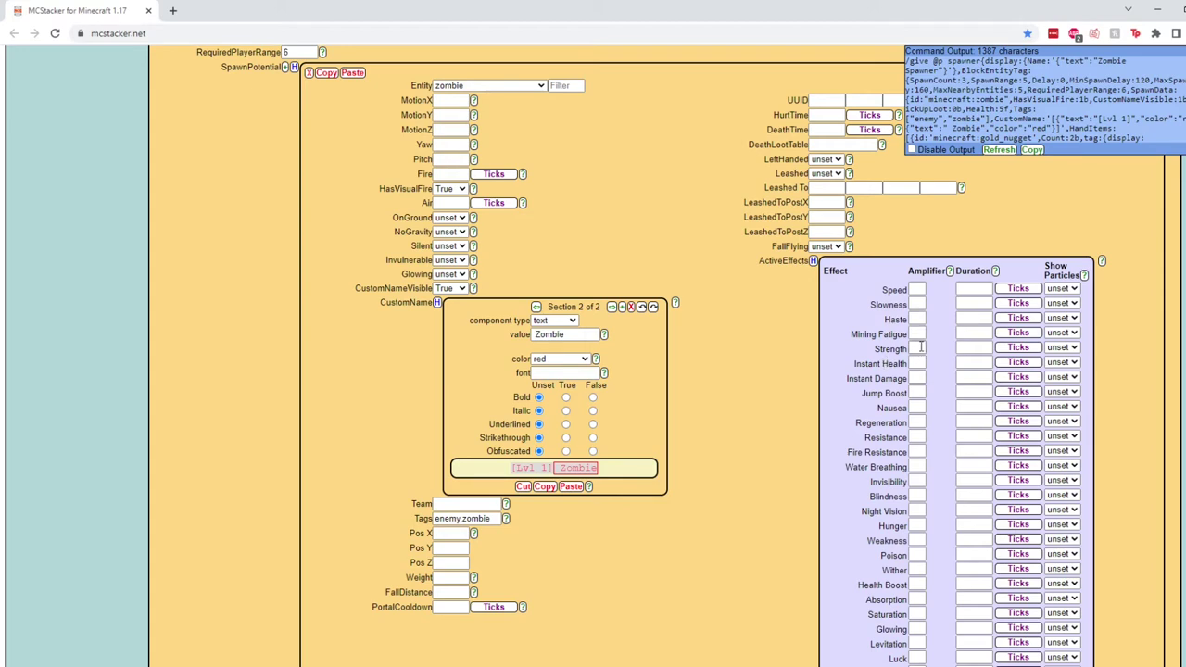
scroll(935, 333, "down", 2)
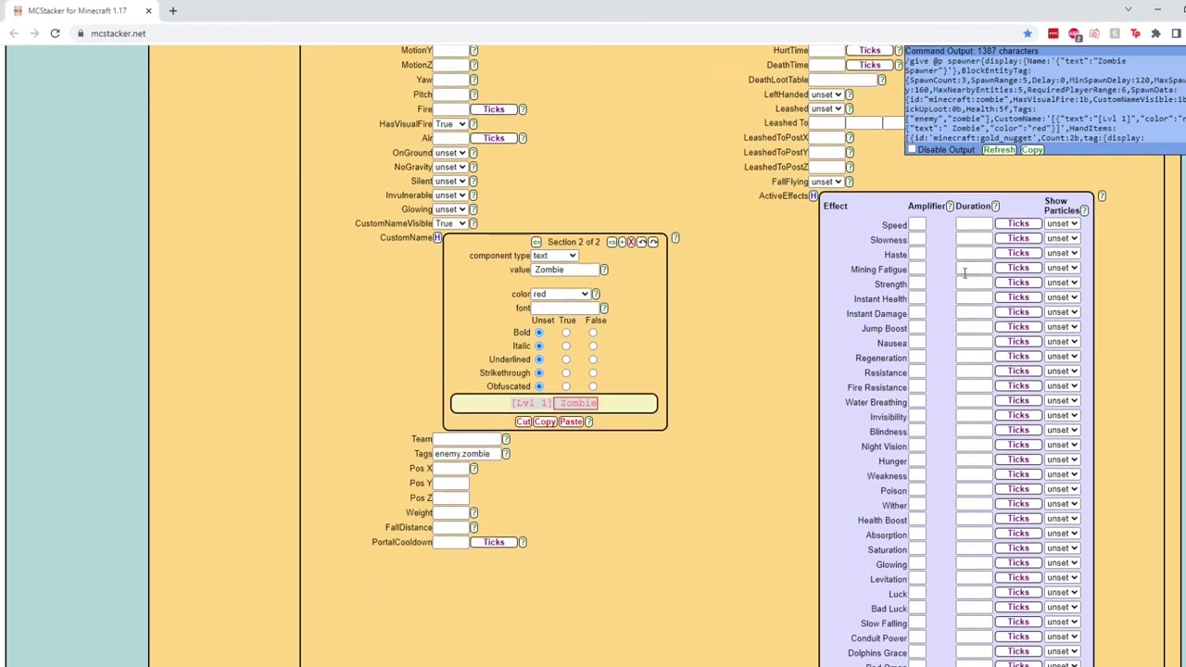
scroll(970, 299, "down", 4)
scroll(754, 516, "up", 5)
scroll(915, 362, "down", 1)
scroll(918, 364, "down", 1)
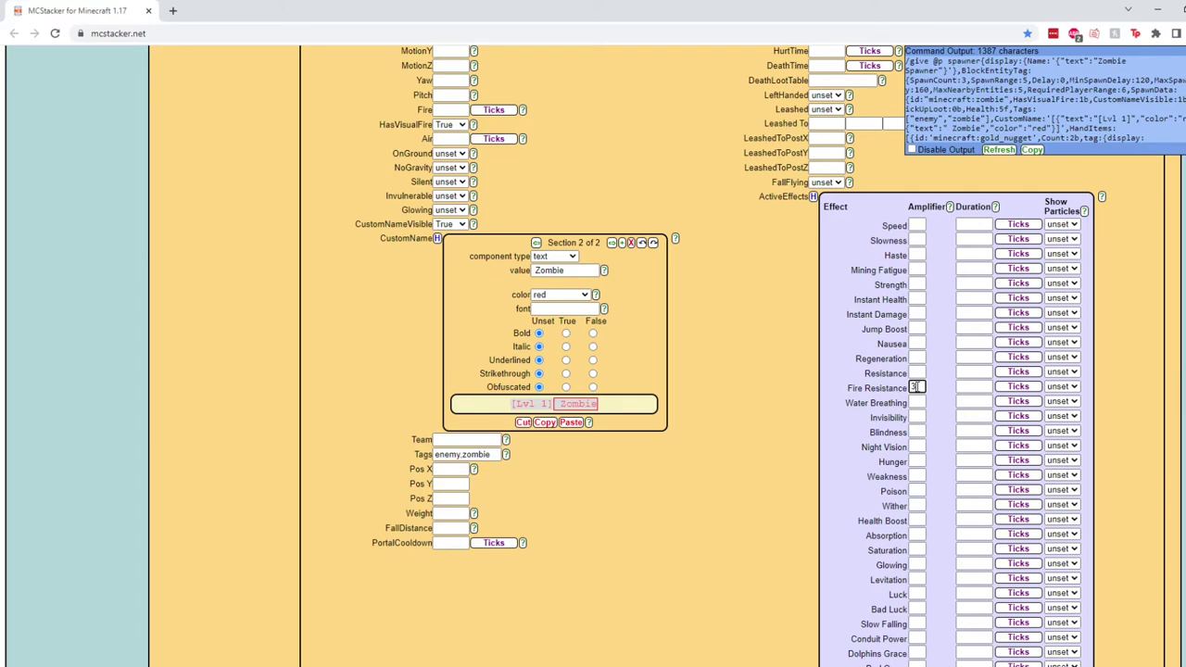
Make Fire Resistance last 99999 seconds, with Show Particles set to No
left_click(979, 388)
type("99")
key("BackSpace")
key("BackSpace")
left_click(995, 208)
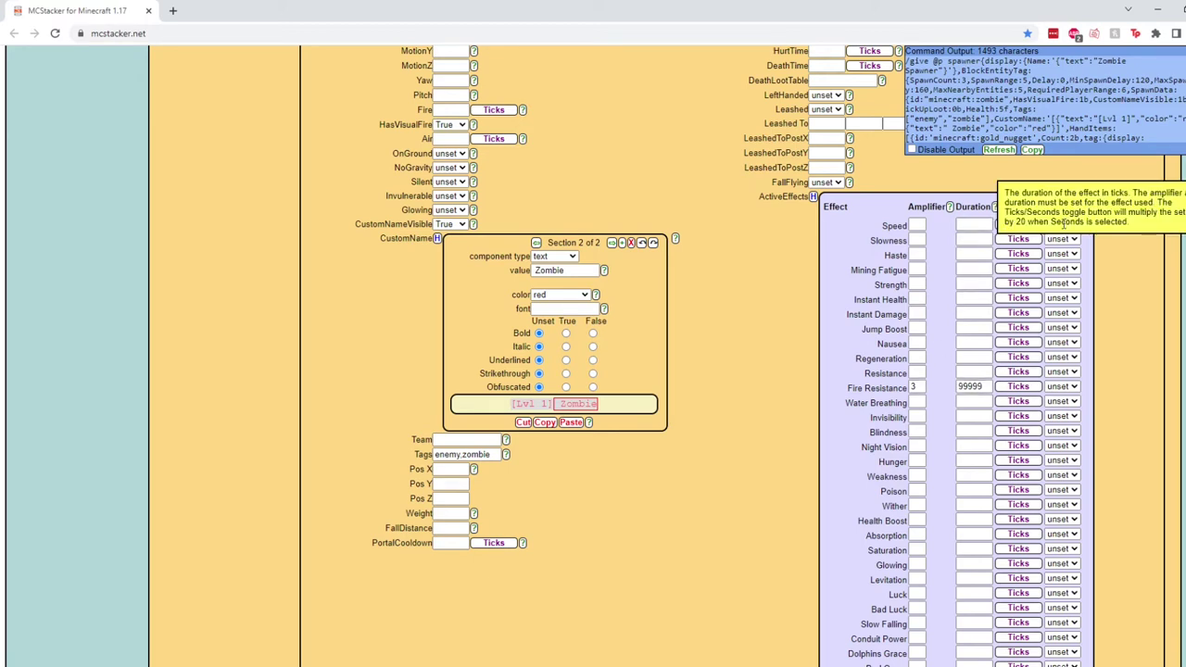
left_click(1018, 388)
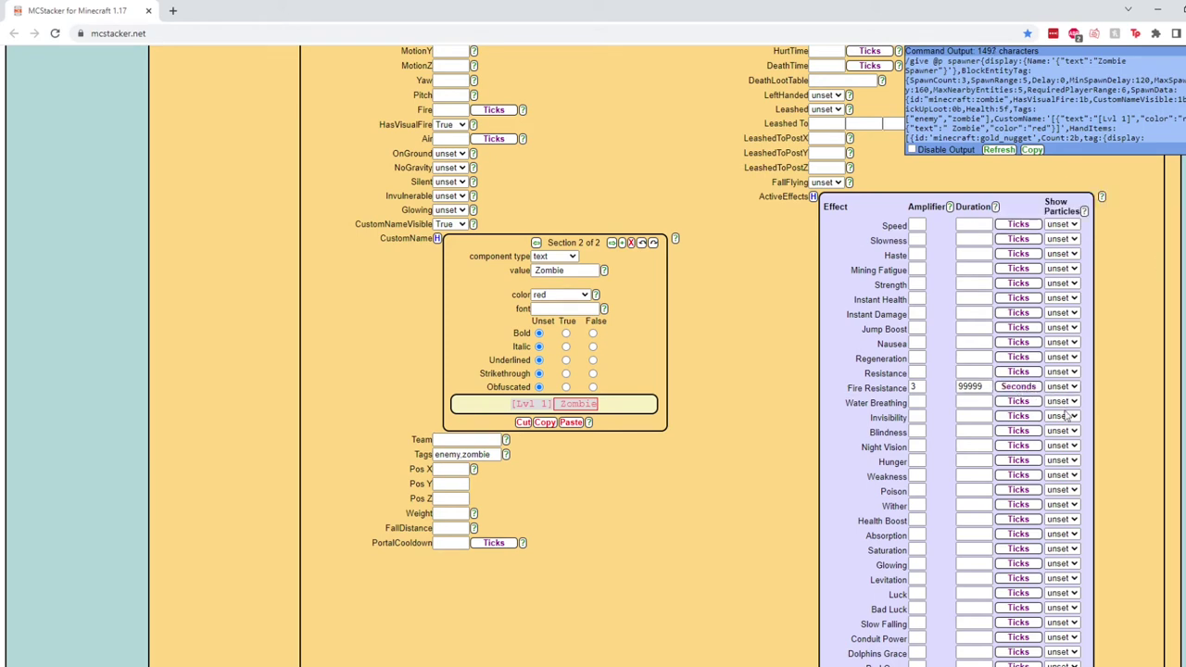
left_click(1061, 425)
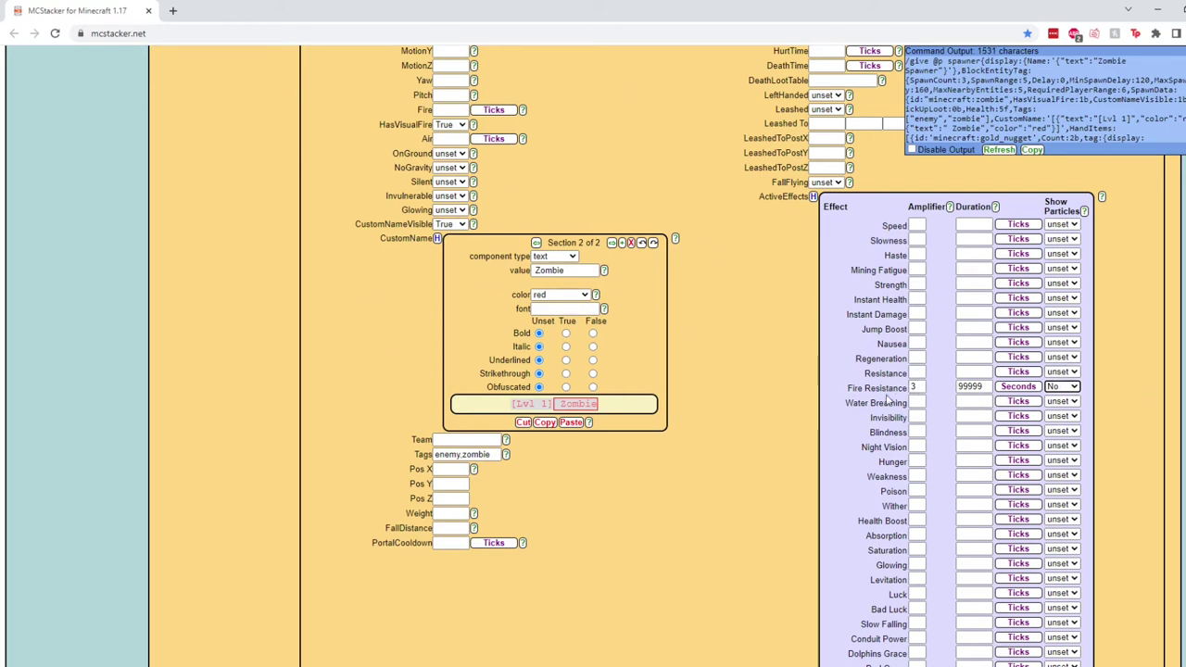
Collapse the ActiveEffects list
scroll(917, 401, "down", 1)
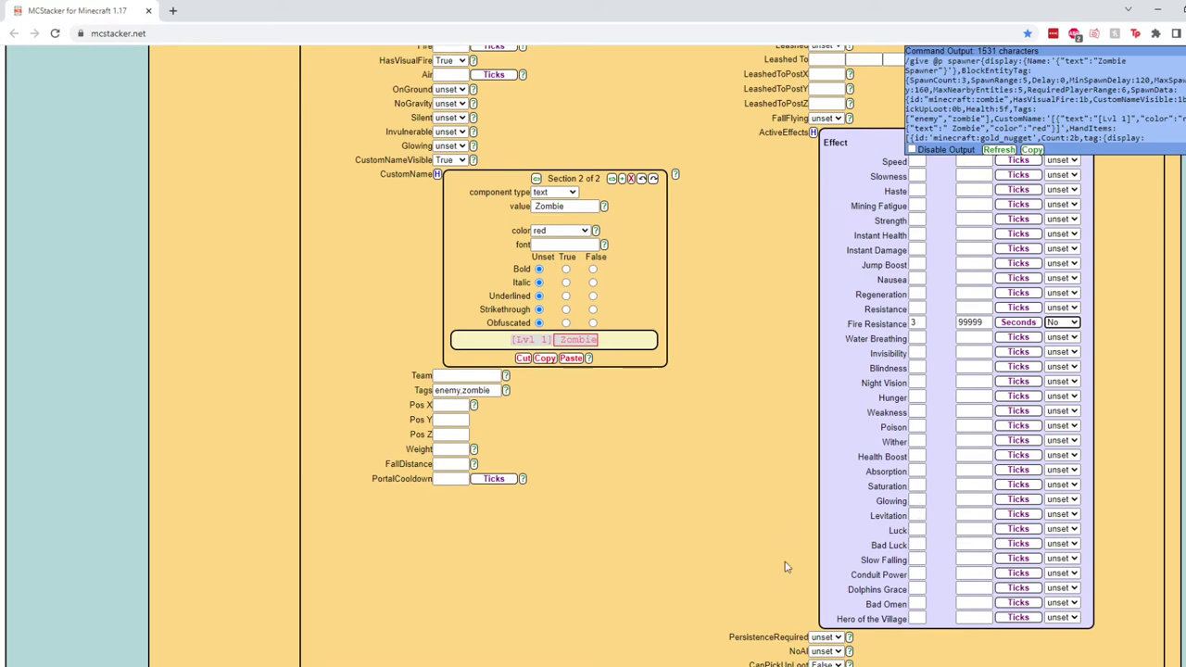
scroll(933, 508, "down", 1)
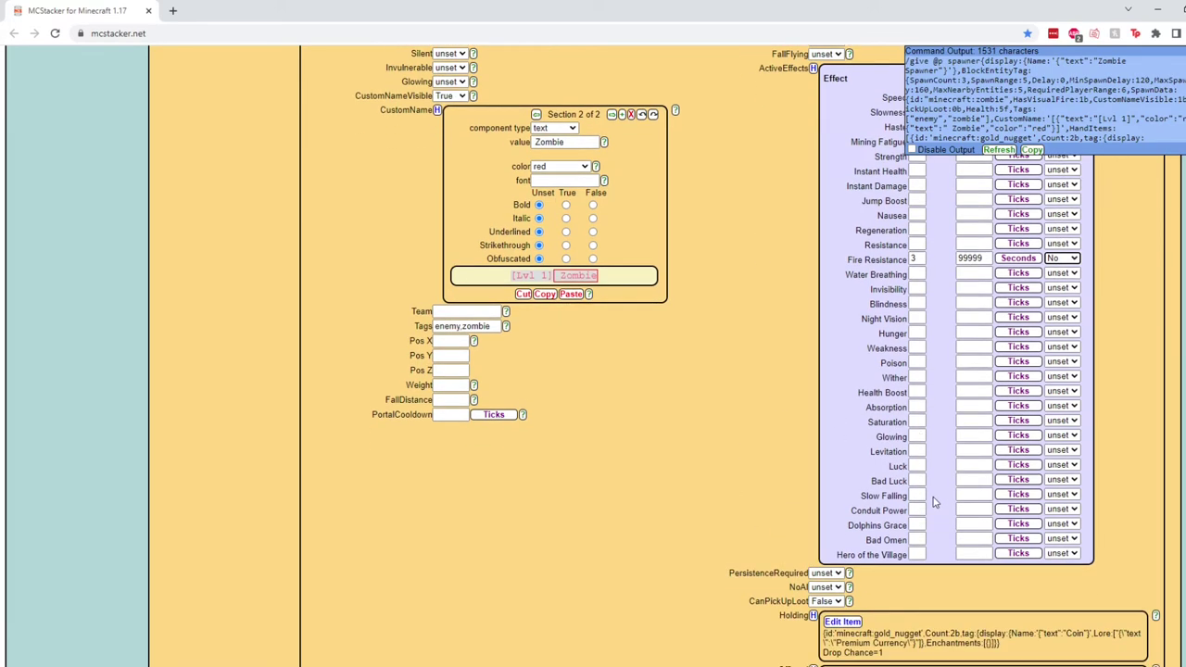
left_click(921, 496)
scroll(919, 482, "up", 3)
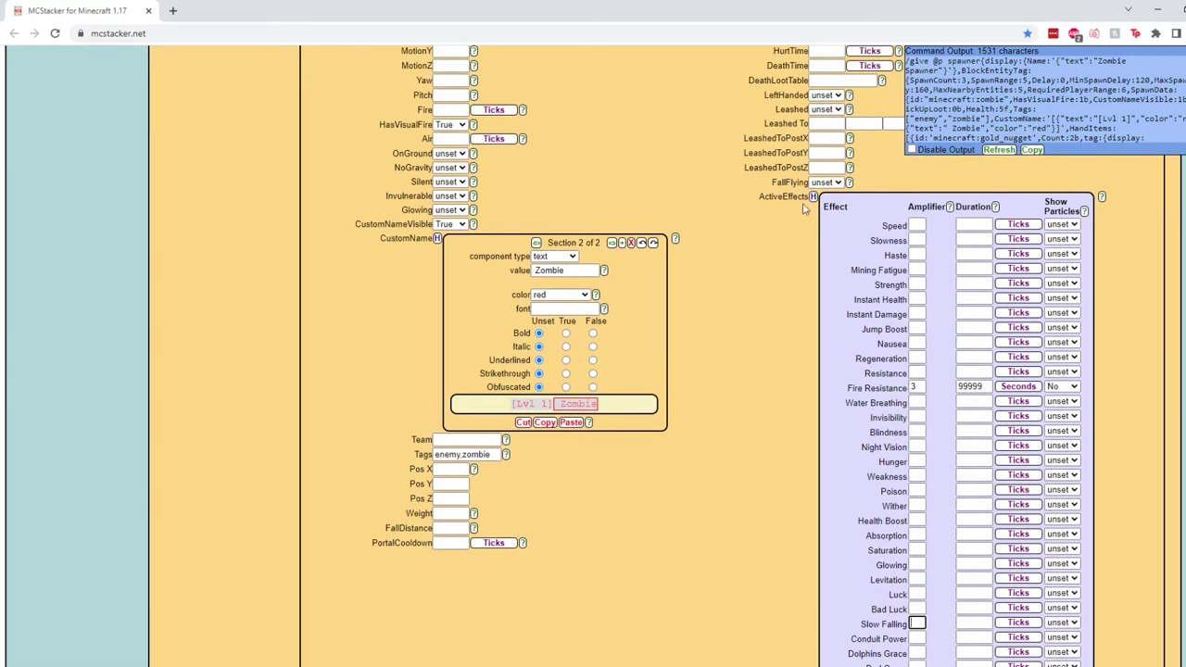
left_click(812, 197)
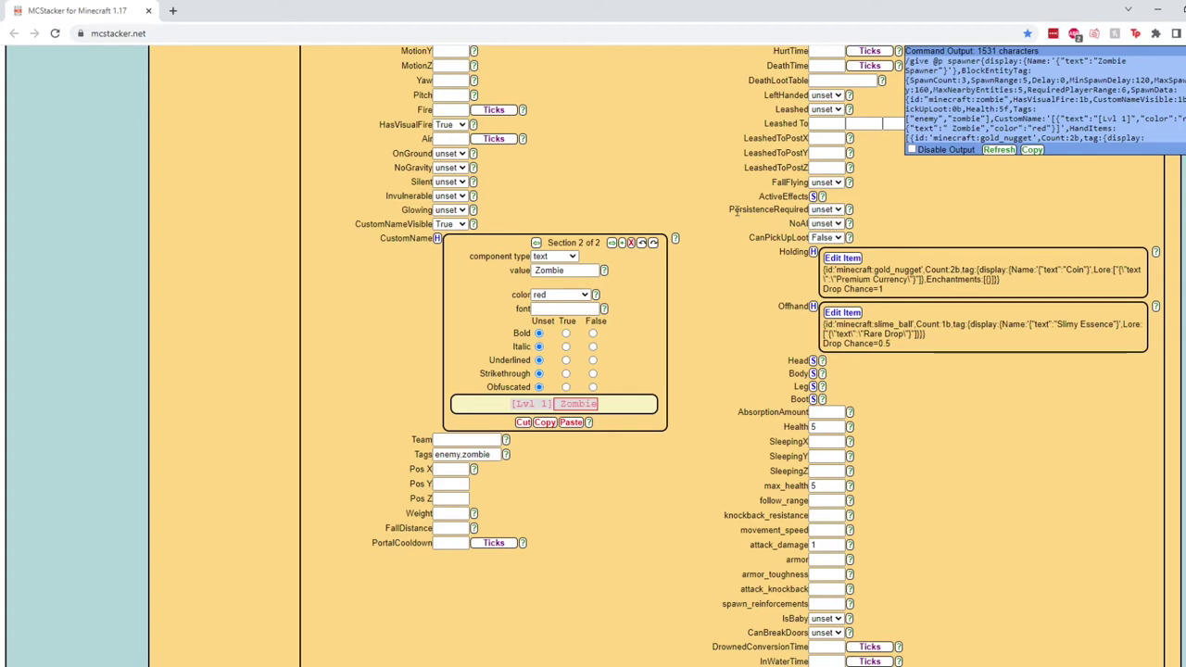
Remove the Gold Nugget coin from the zombie's main hand
left_click(827, 210)
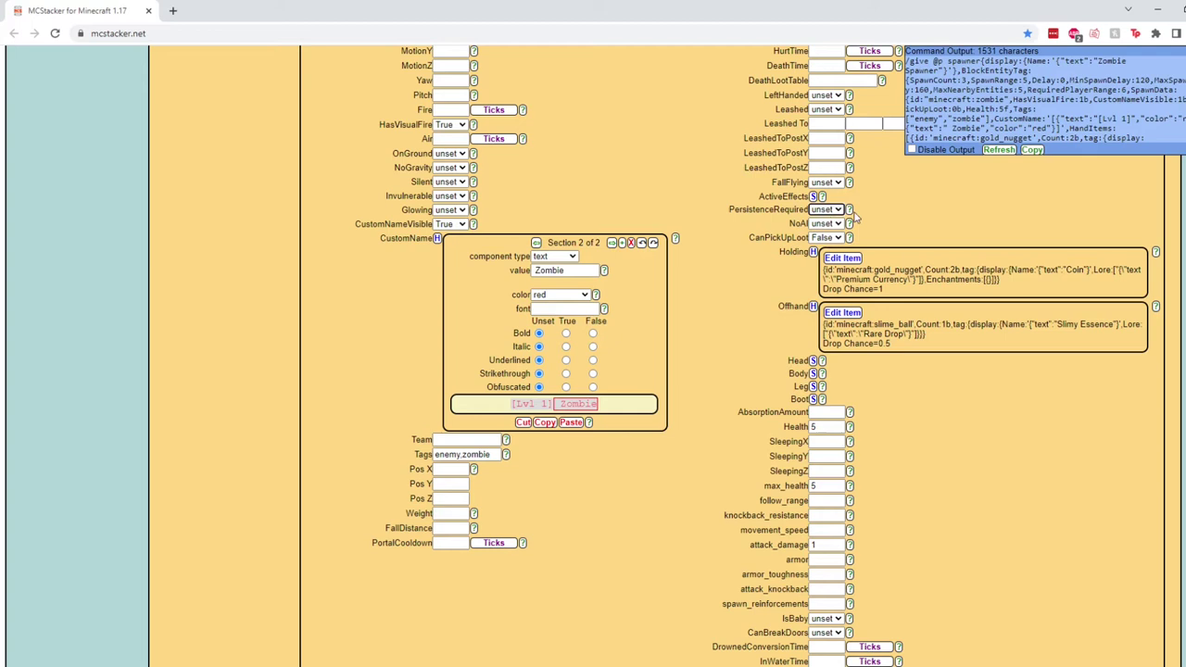
left_click(792, 222)
left_click(835, 238)
left_click(843, 259)
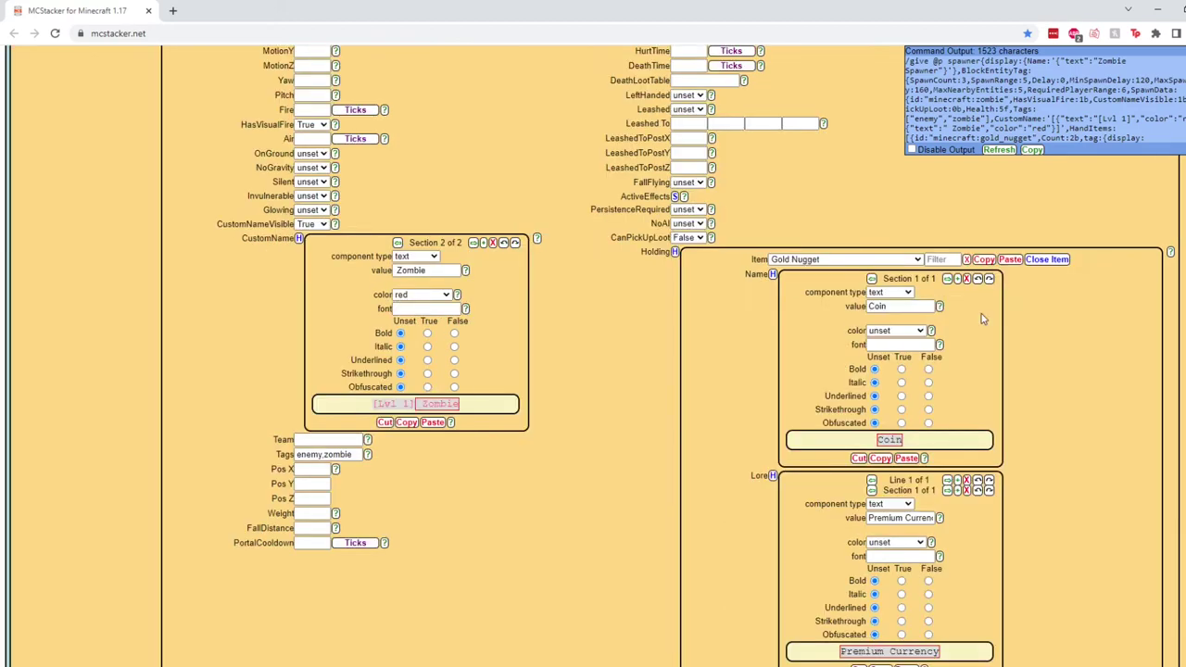
scroll(1033, 313, "down", 2)
scroll(985, 313, "up", 2)
left_click(966, 260)
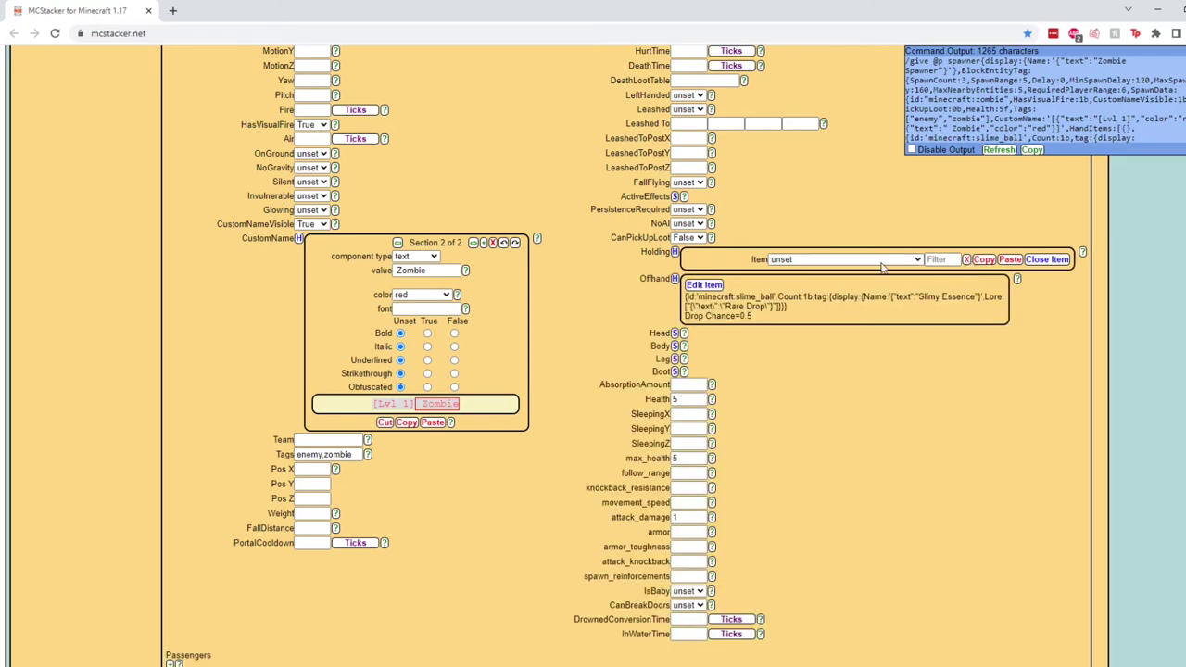
Replace the offhand Slimeball with the Gold Nugget coin
left_click(704, 287)
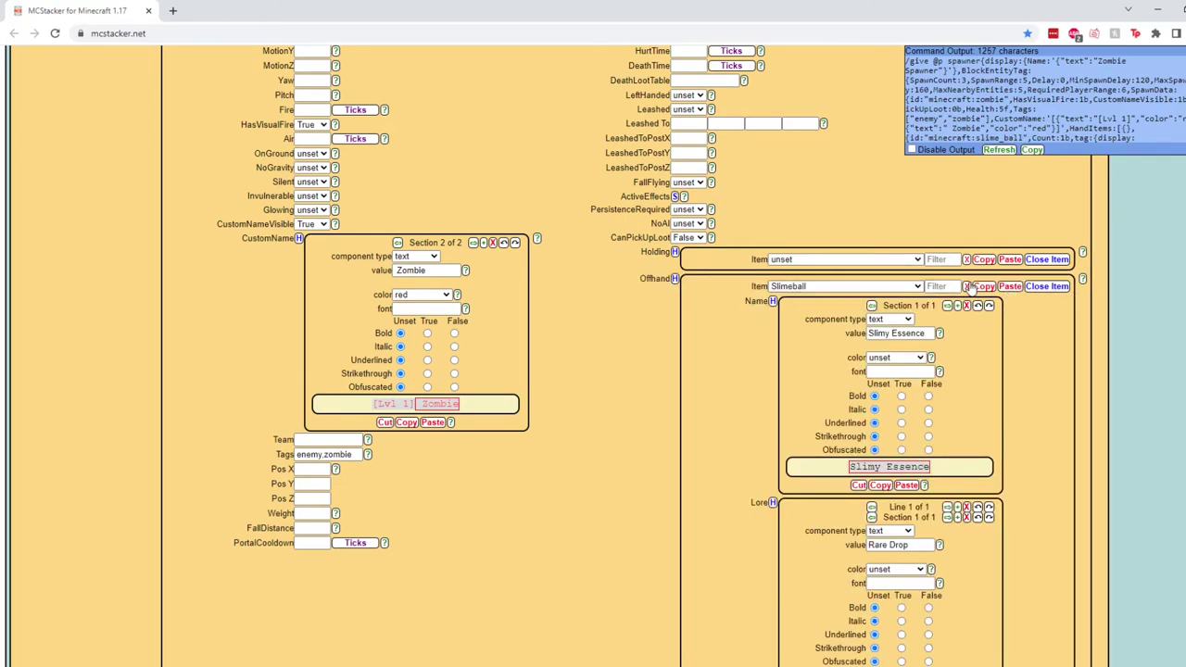
left_click(967, 286)
left_click(1009, 286)
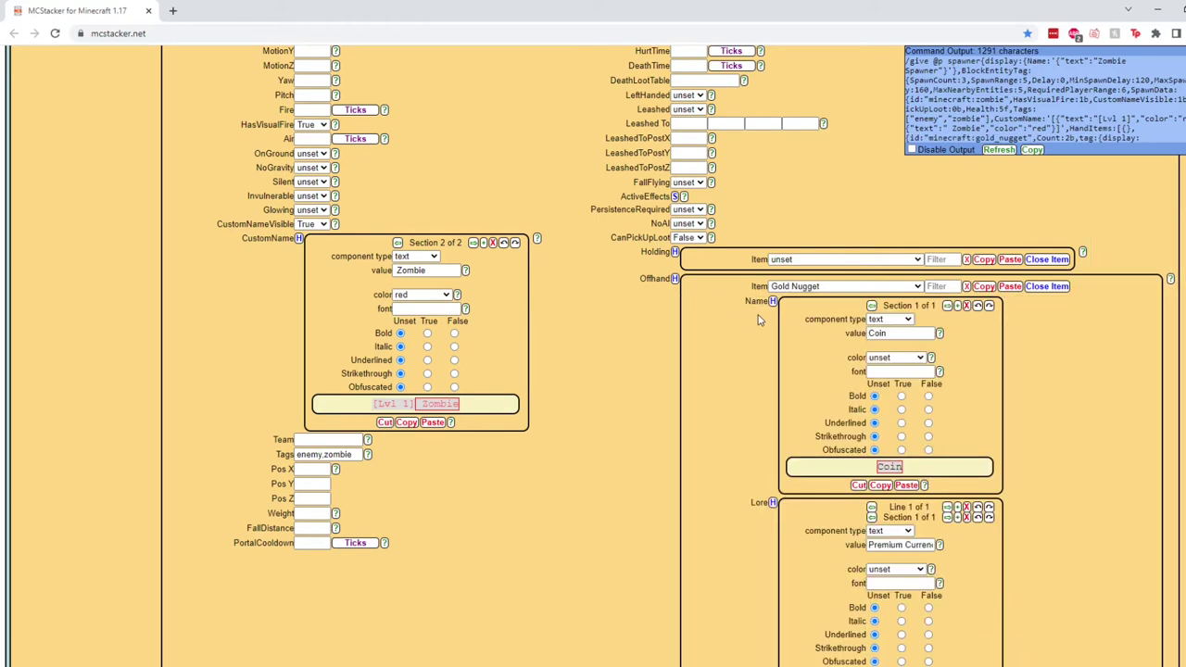
scroll(761, 322, "down", 2)
scroll(763, 328, "up", 3)
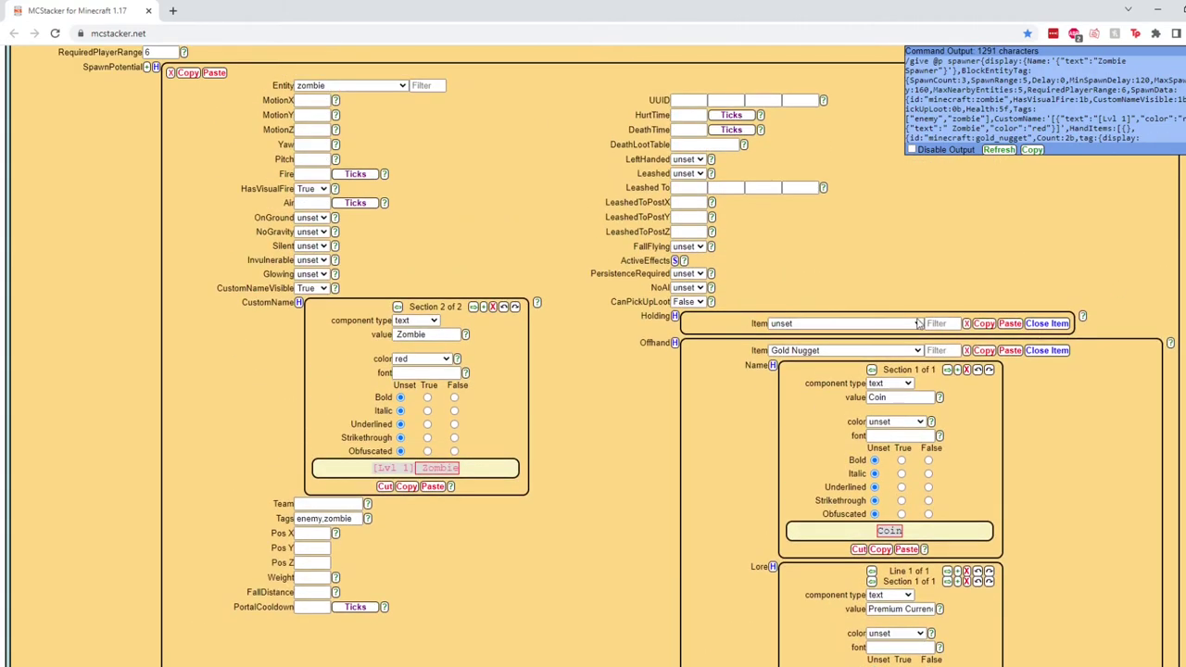
left_click(676, 343)
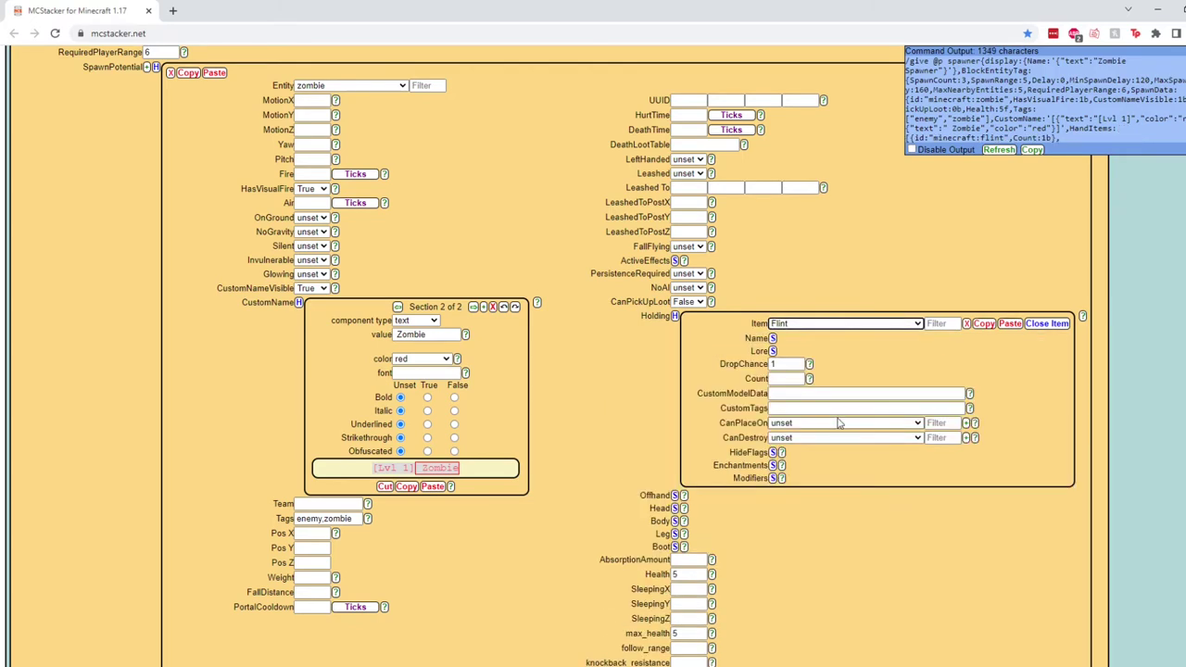
Change the held item to Flint and Steel and clear its count of 1
key("Down")
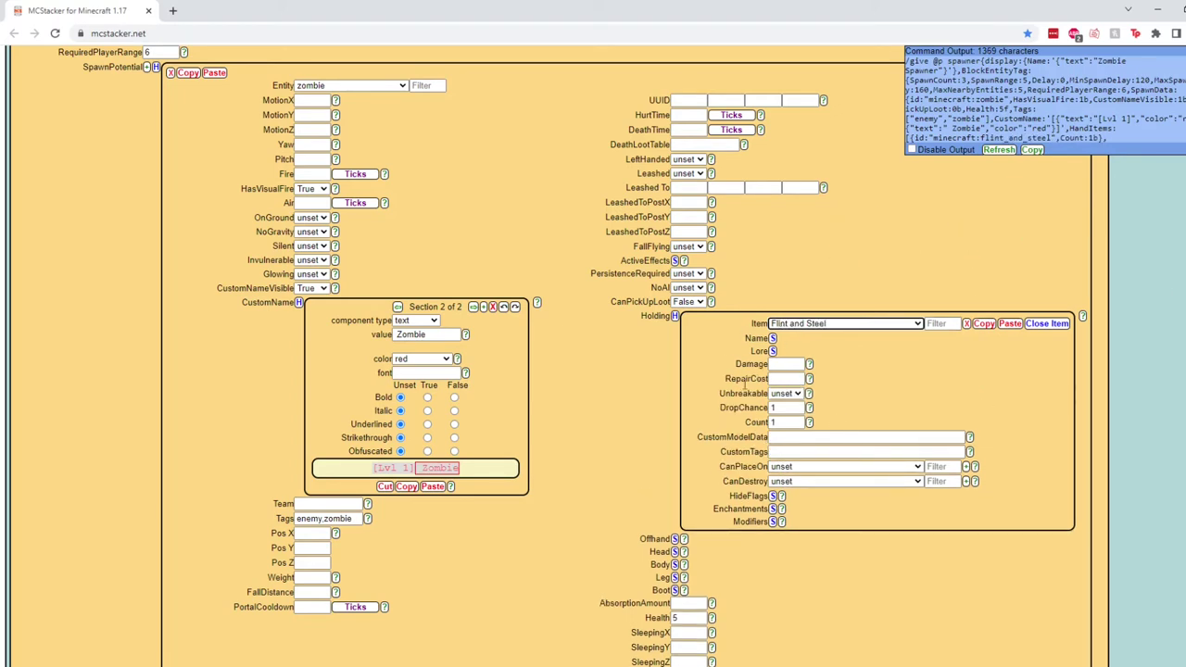
left_click(777, 407)
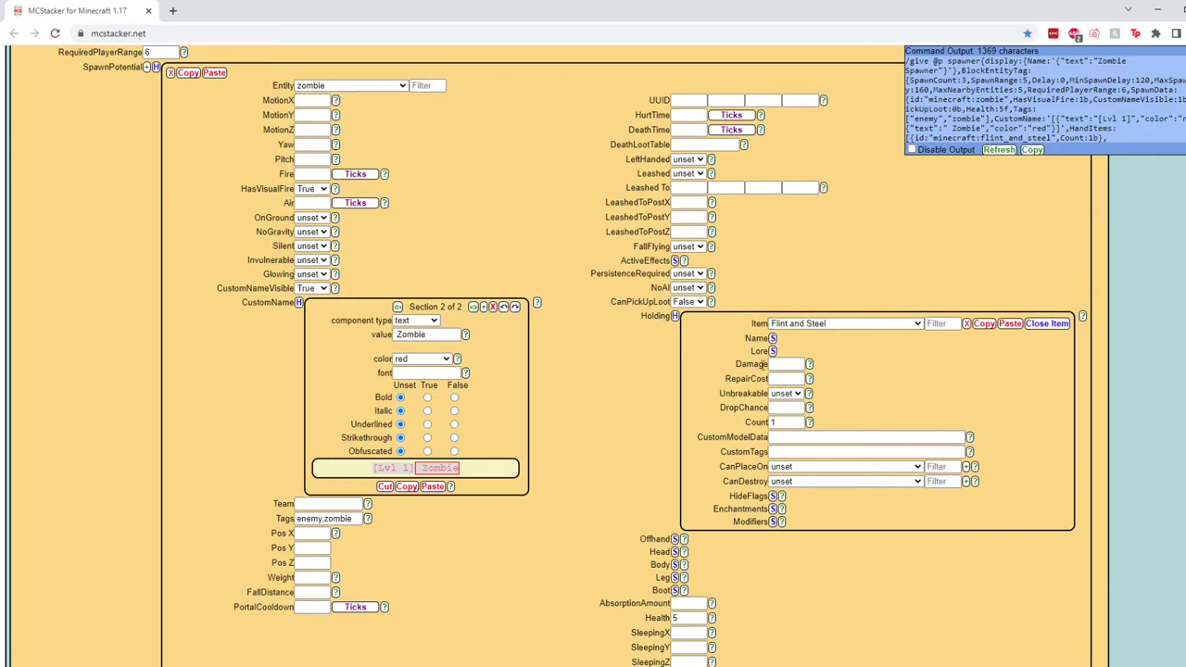
left_click(785, 453)
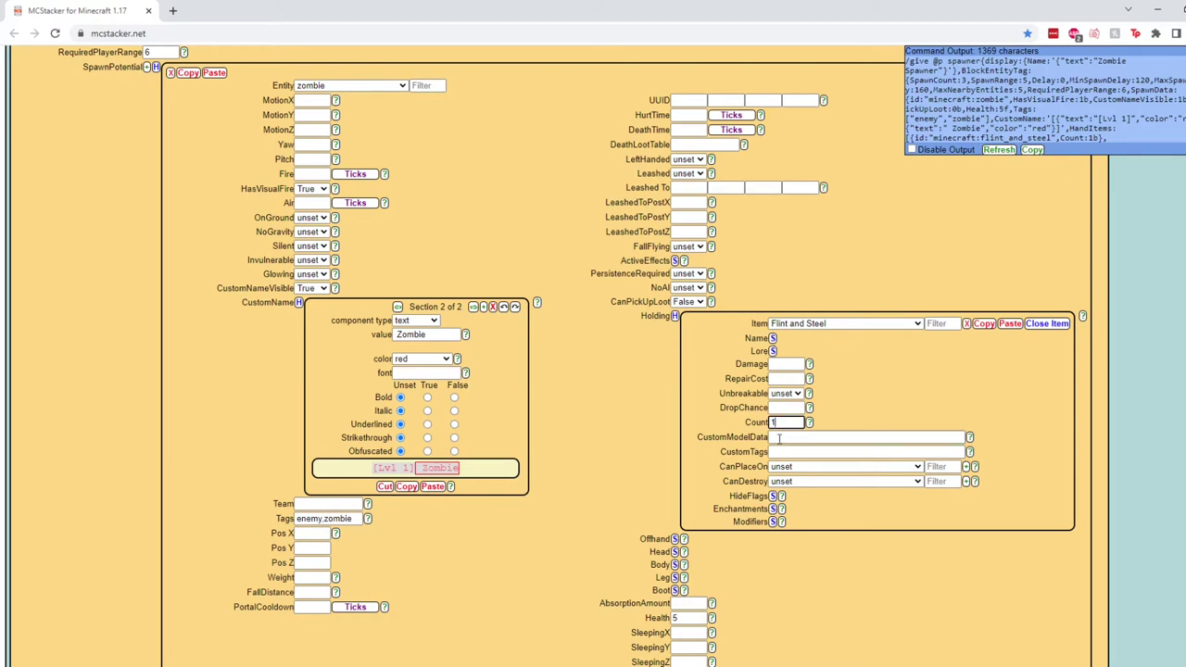
left_click(785, 420)
left_click(784, 407)
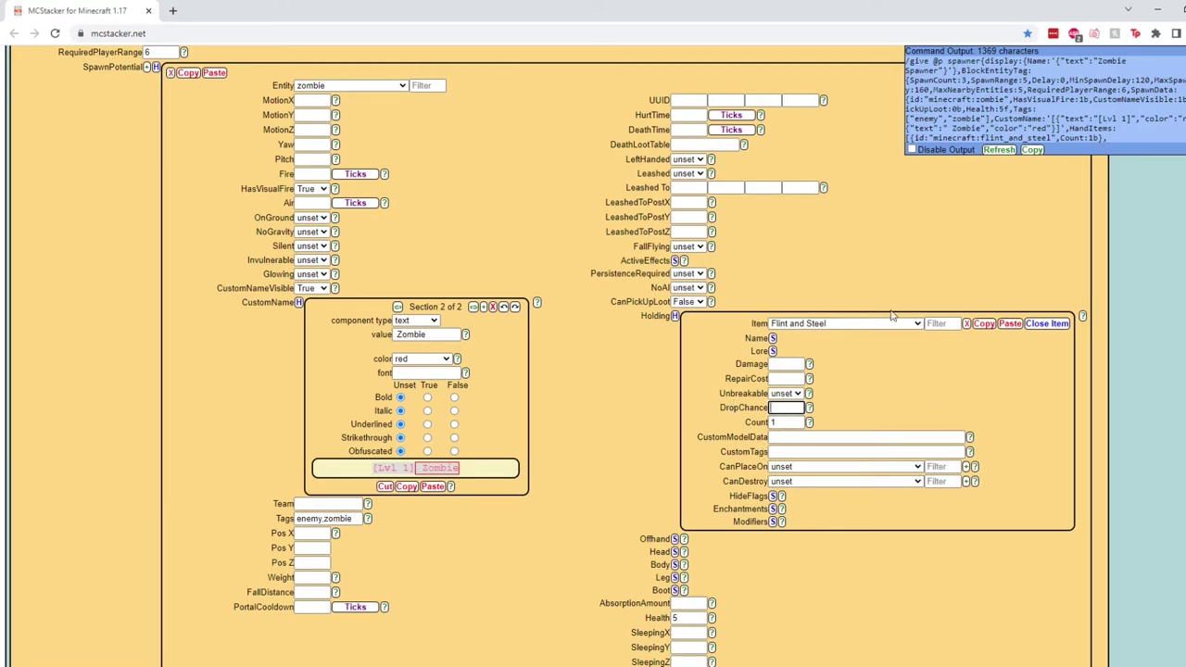
key("Tab")
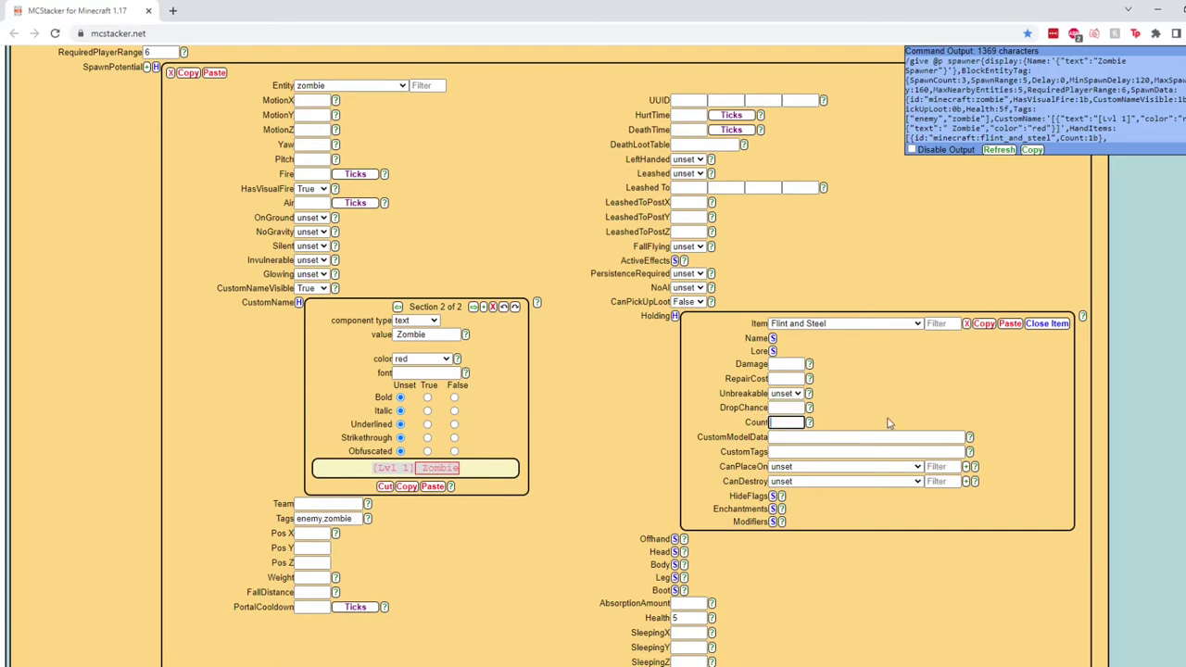
key("BackSpace")
scroll(854, 375, "down", 1)
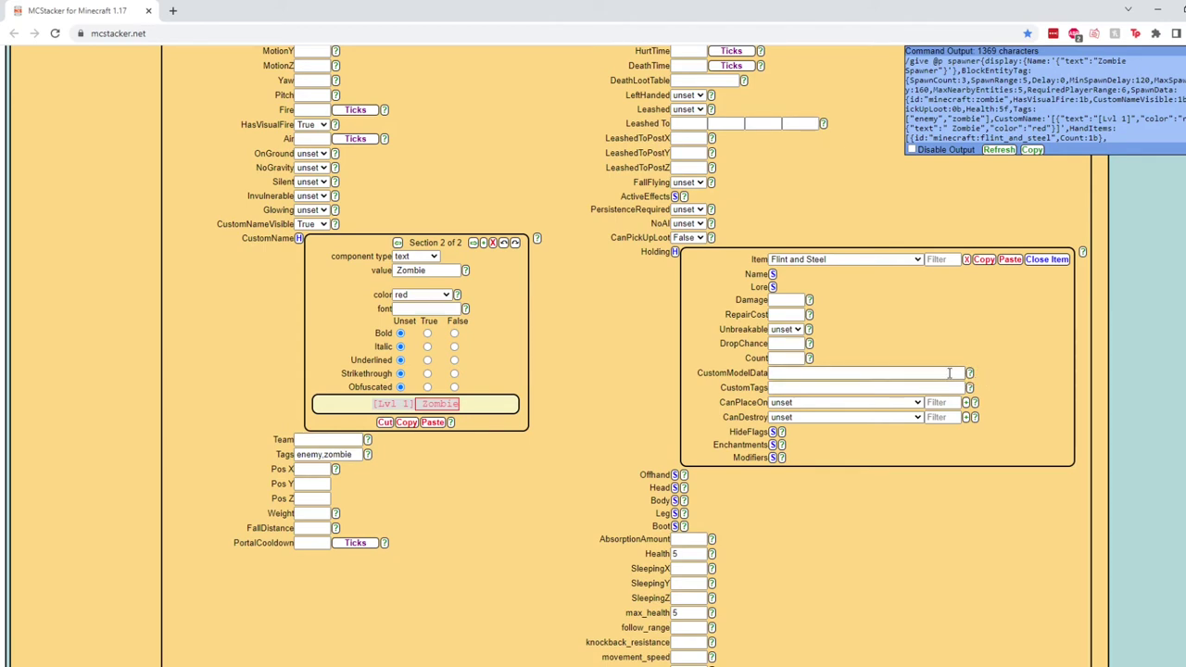
left_click(793, 389)
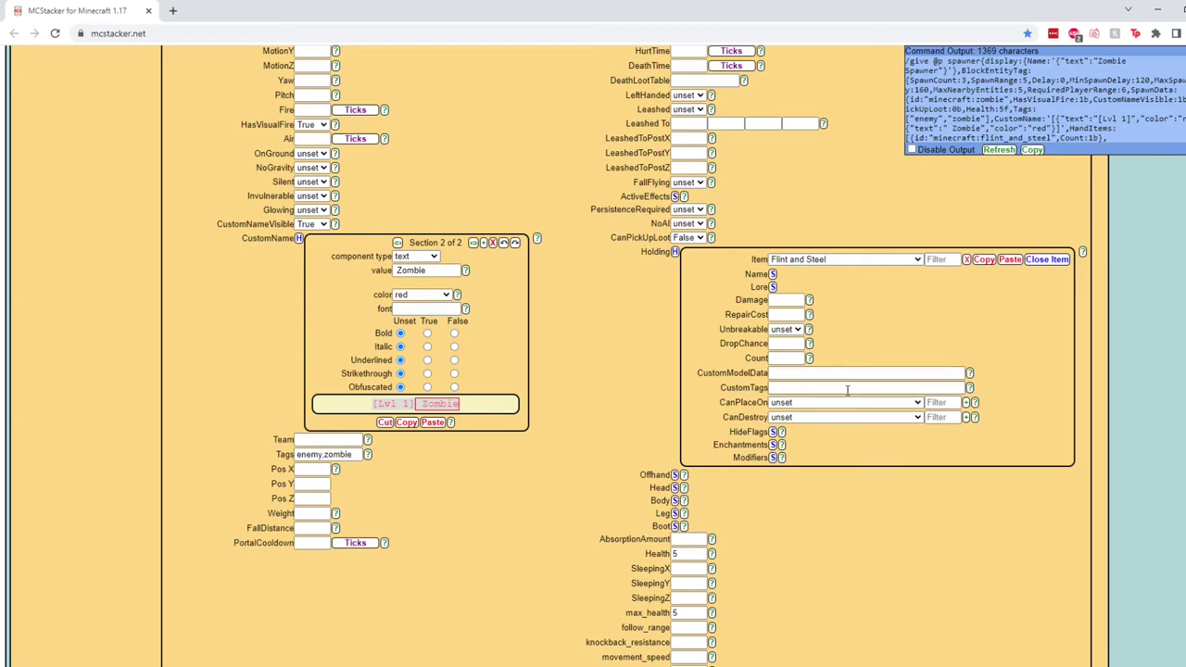
key("Tab")
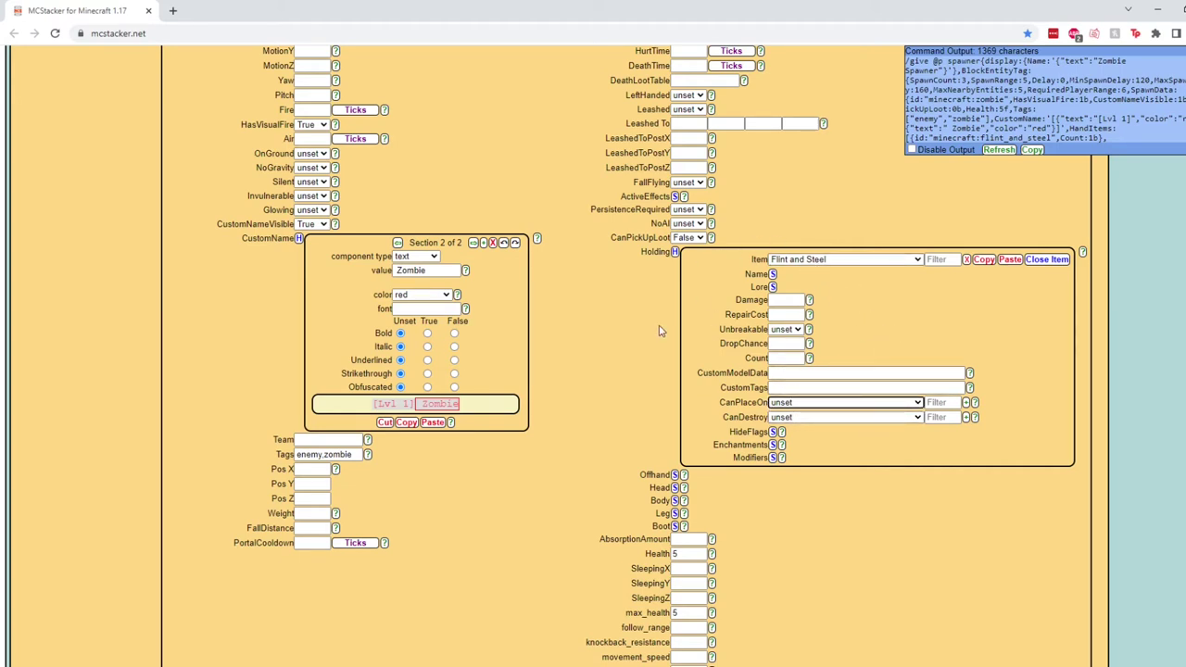
Check the held item's drop chance, then collapse its settings
left_click(676, 252)
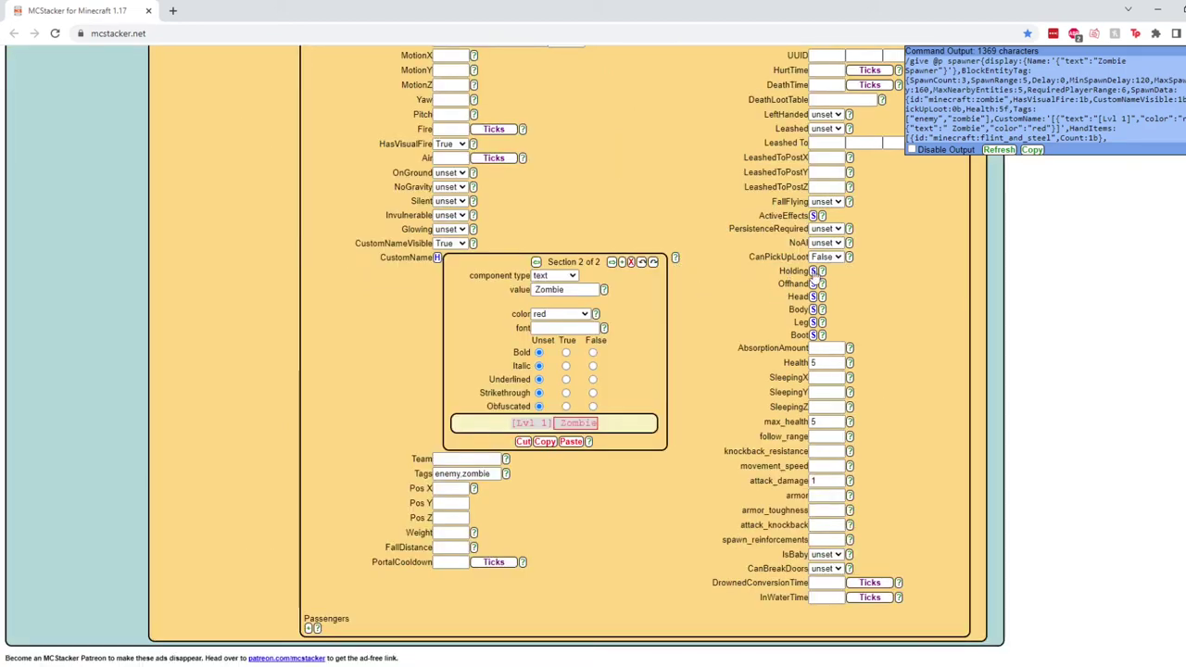
left_click(813, 336)
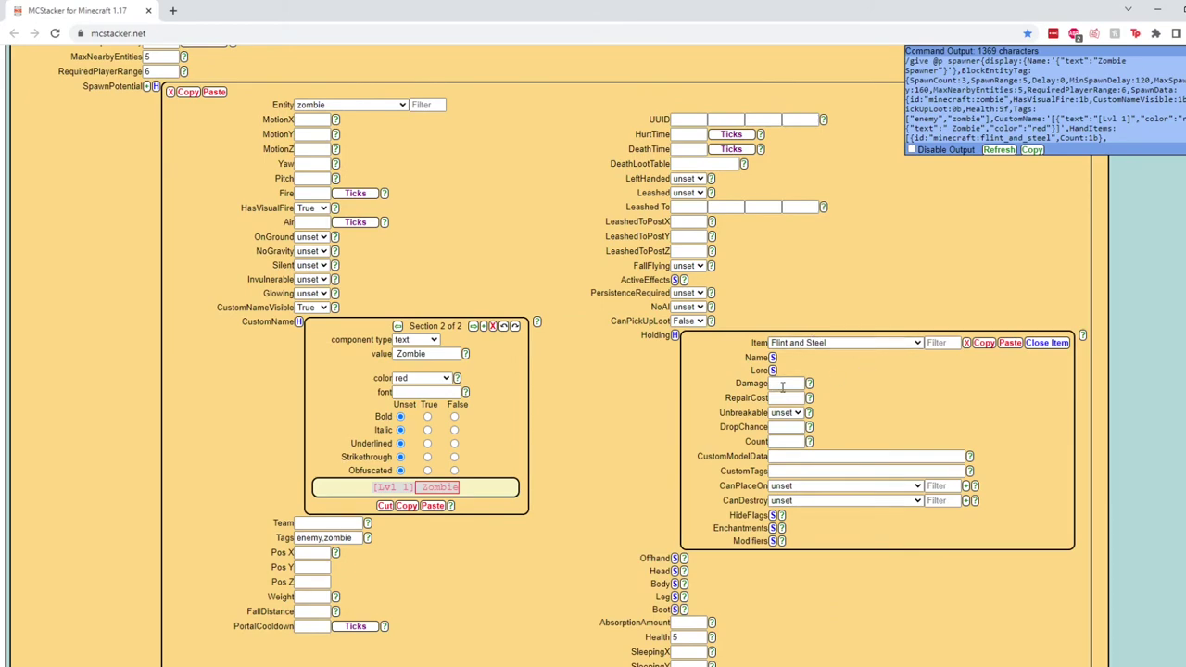
left_click(784, 425)
left_click(674, 336)
Change the offhand Gold Nugget's DropChance from 0.5 to 1
left_click(812, 348)
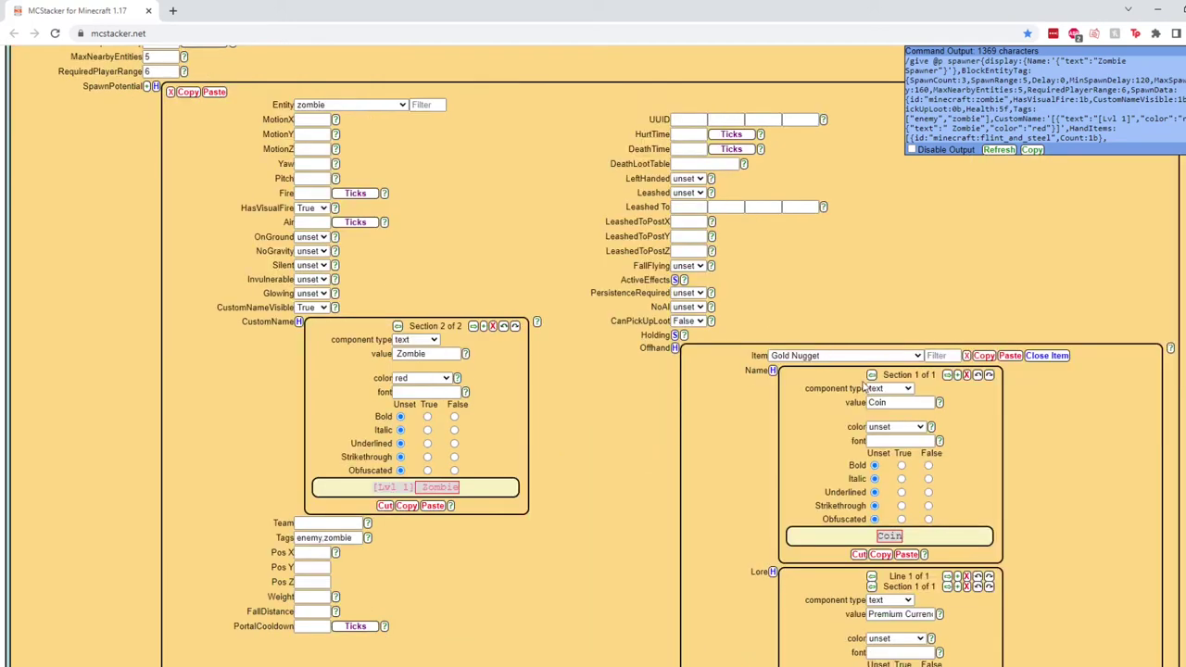
scroll(757, 405, "down", 2)
scroll(757, 405, "down", 2)
left_click_drag(802, 399, 768, 399)
type("1")
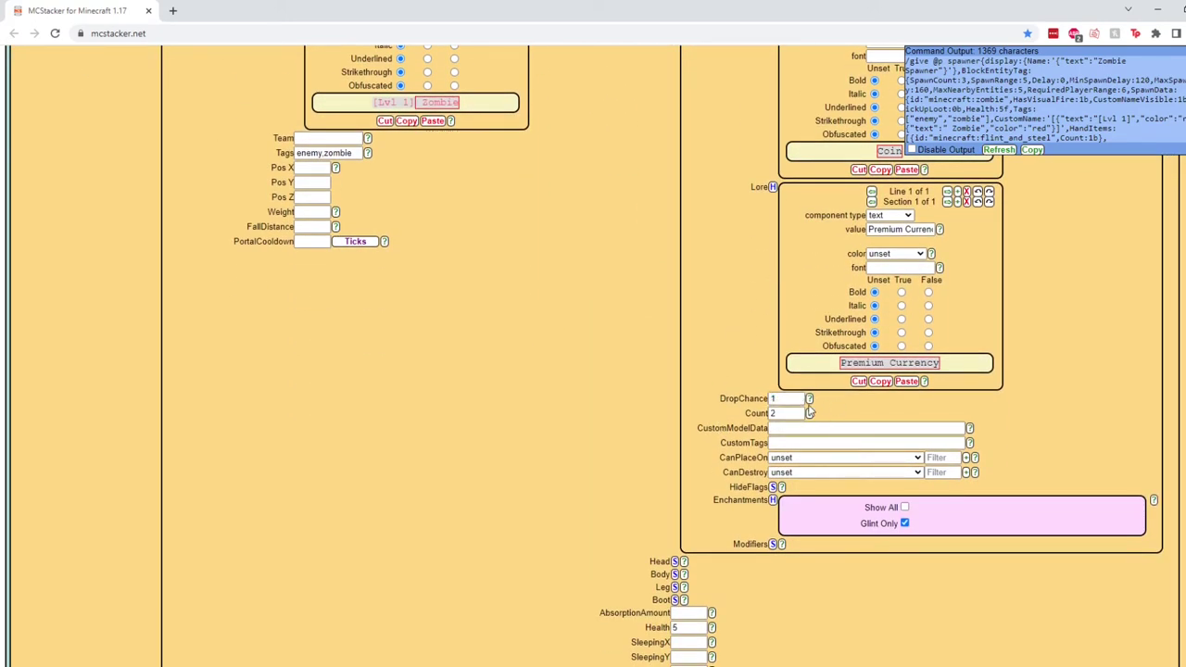
scroll(617, 436, "up", 3)
left_click(677, 221)
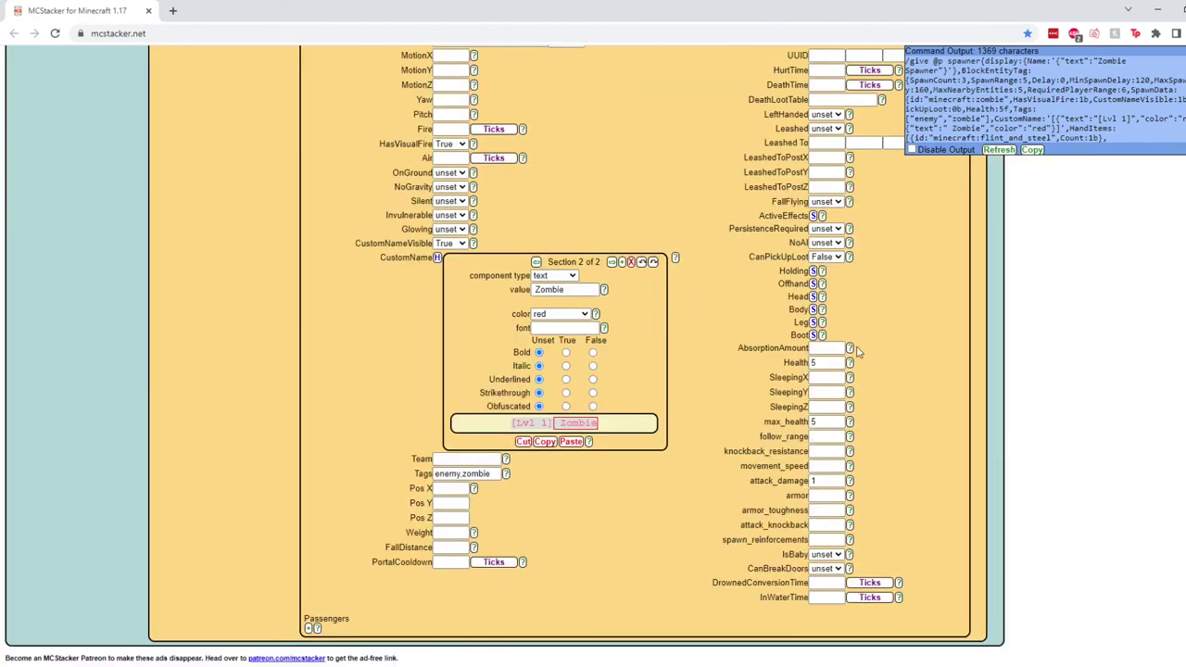
Put a Golden Apple in the boots slot with DropChance 0.9 and Count 1
left_click(813, 336)
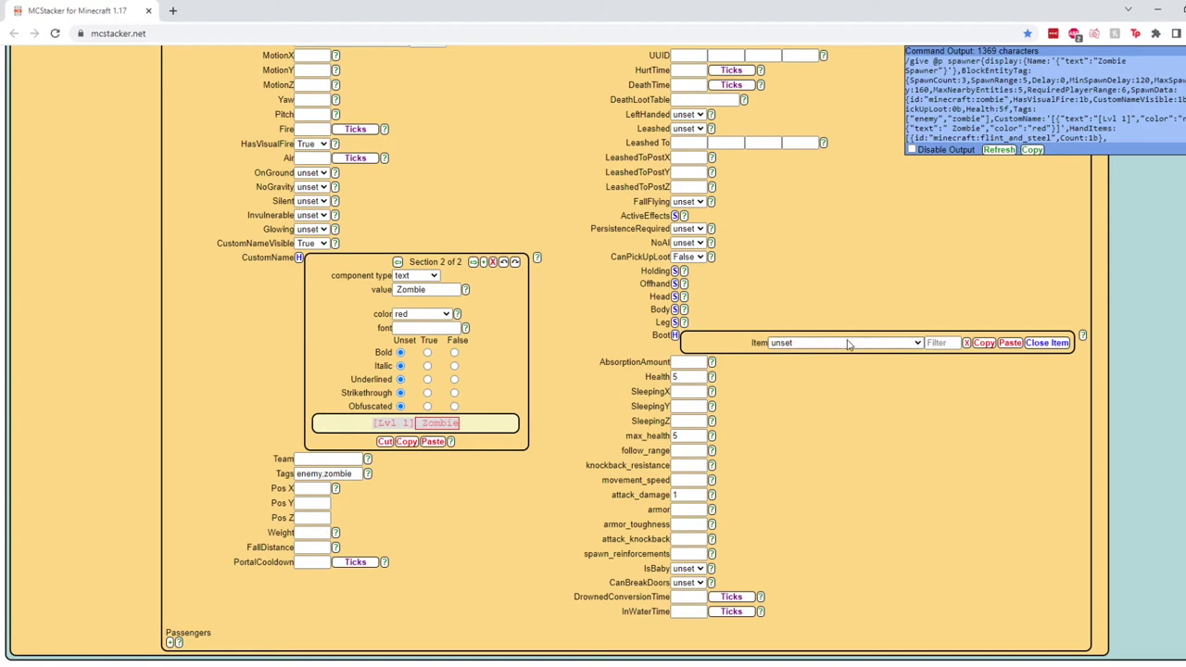
type("golden Apple")
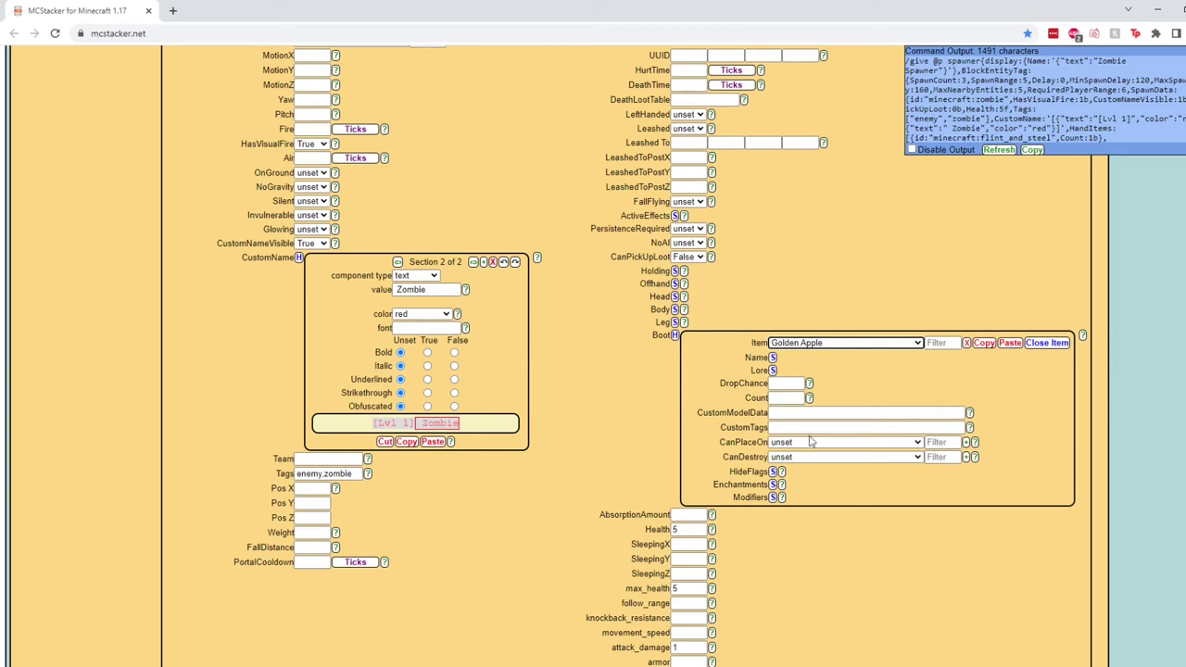
left_click(789, 399)
left_click(790, 383)
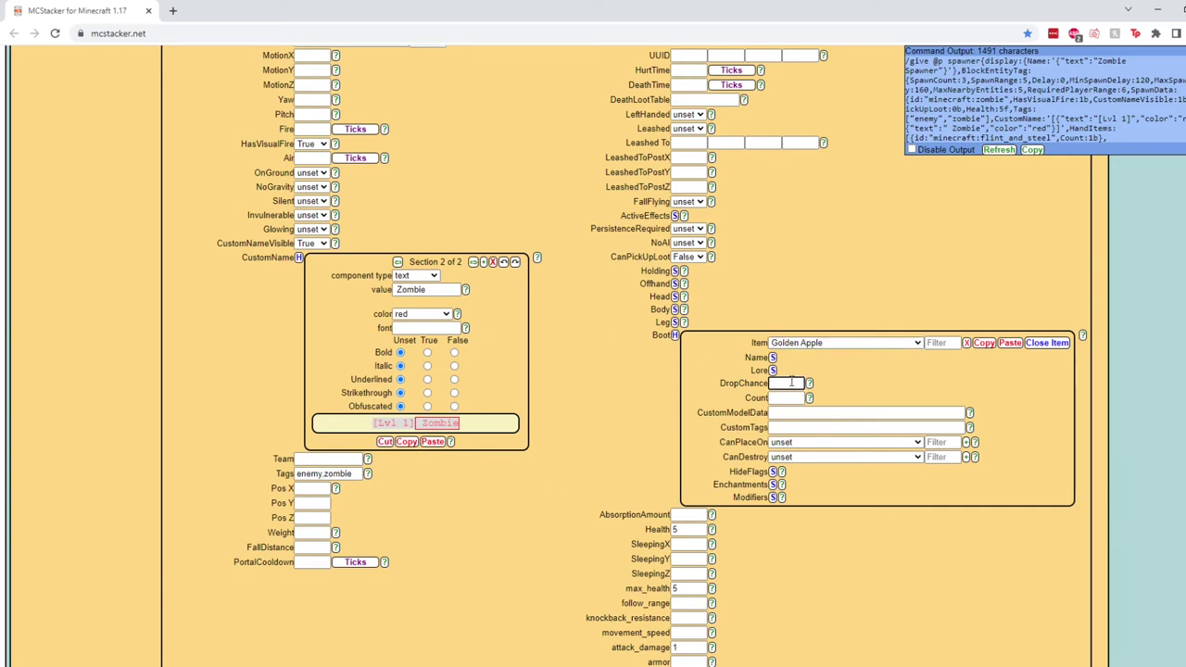
type("5")
type("0.9")
left_click(801, 397)
type("1")
left_click(837, 397)
Set the zombie's Health and max_health to 8
scroll(676, 364, "down", 2)
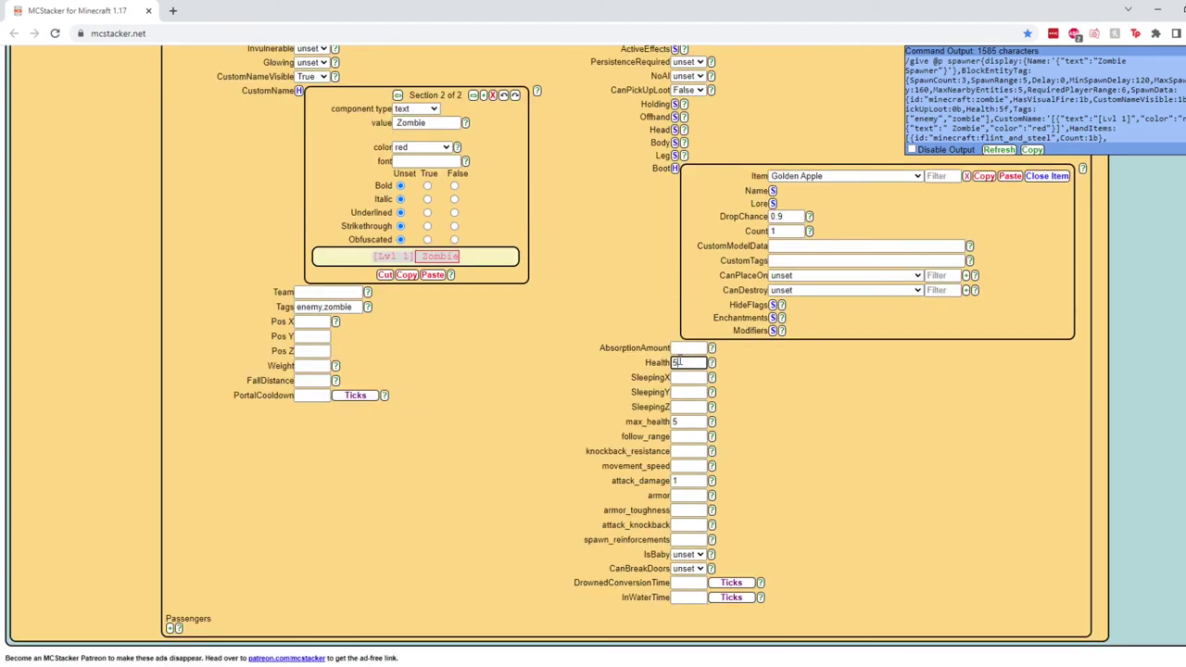
double_click(677, 362)
type("8")
double_click(677, 421)
type("8")
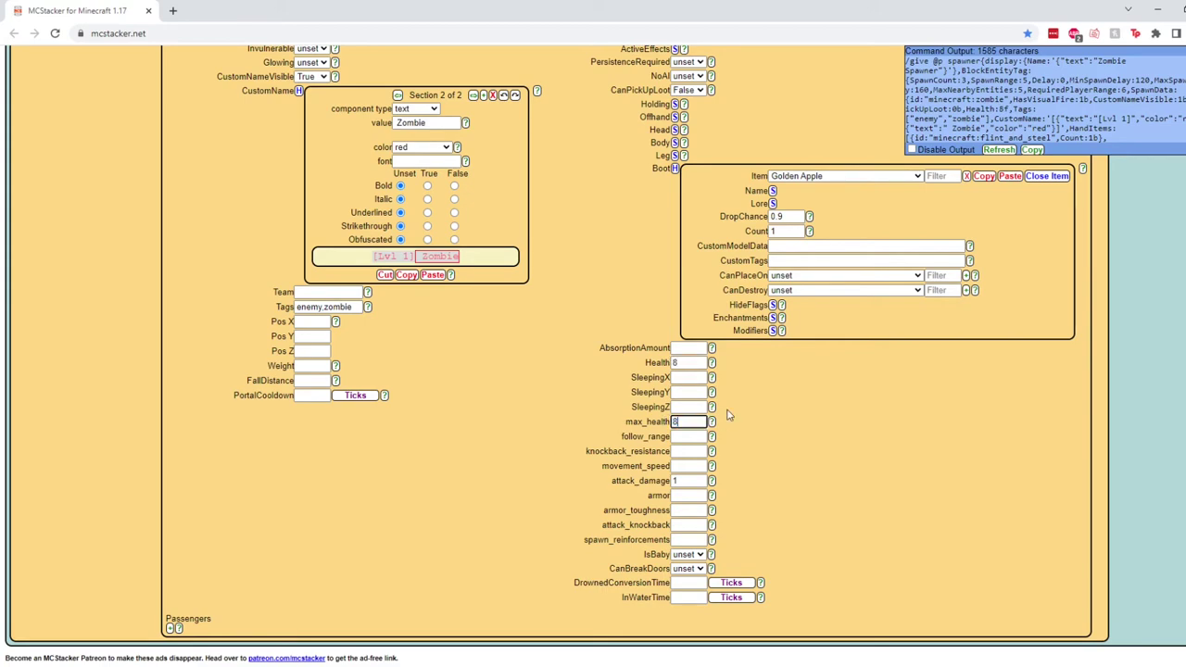
left_click(674, 168)
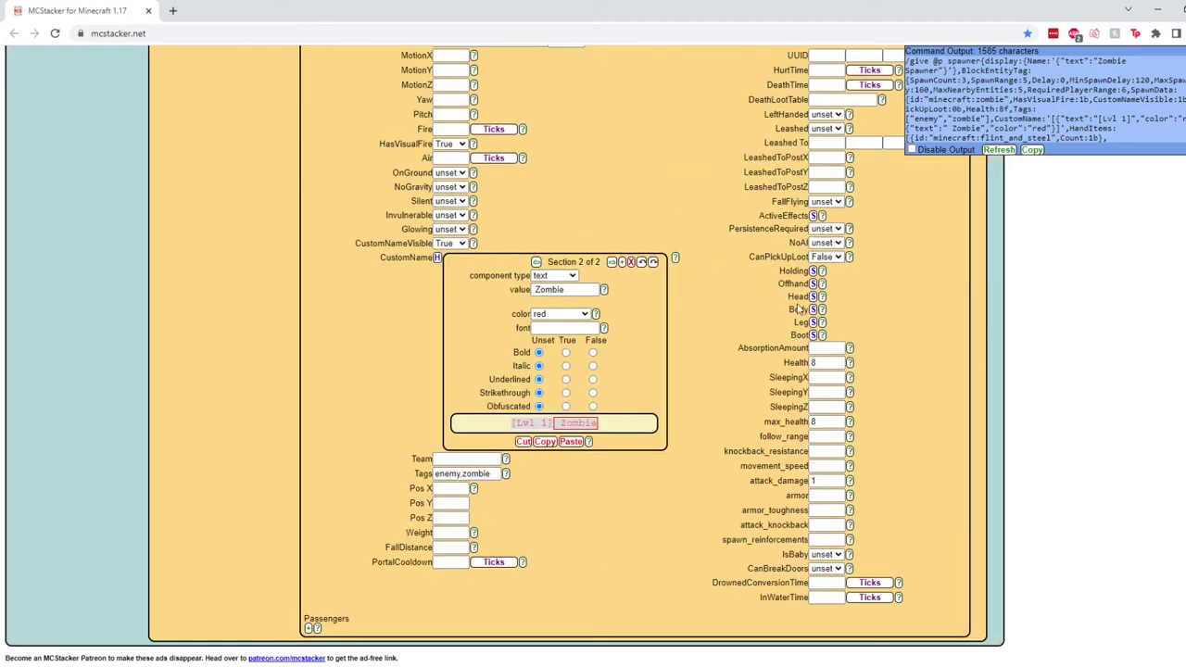
Set movement_speed to 0.04 after checking the follow range and speed help
left_click(848, 437)
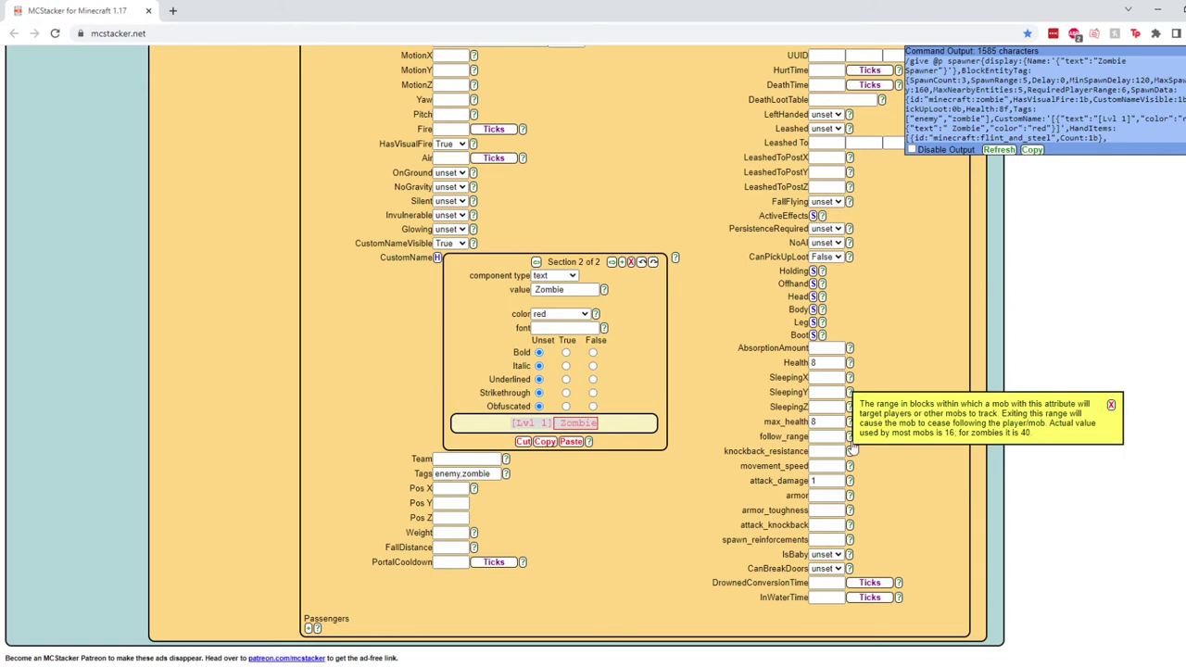
left_click(1110, 405)
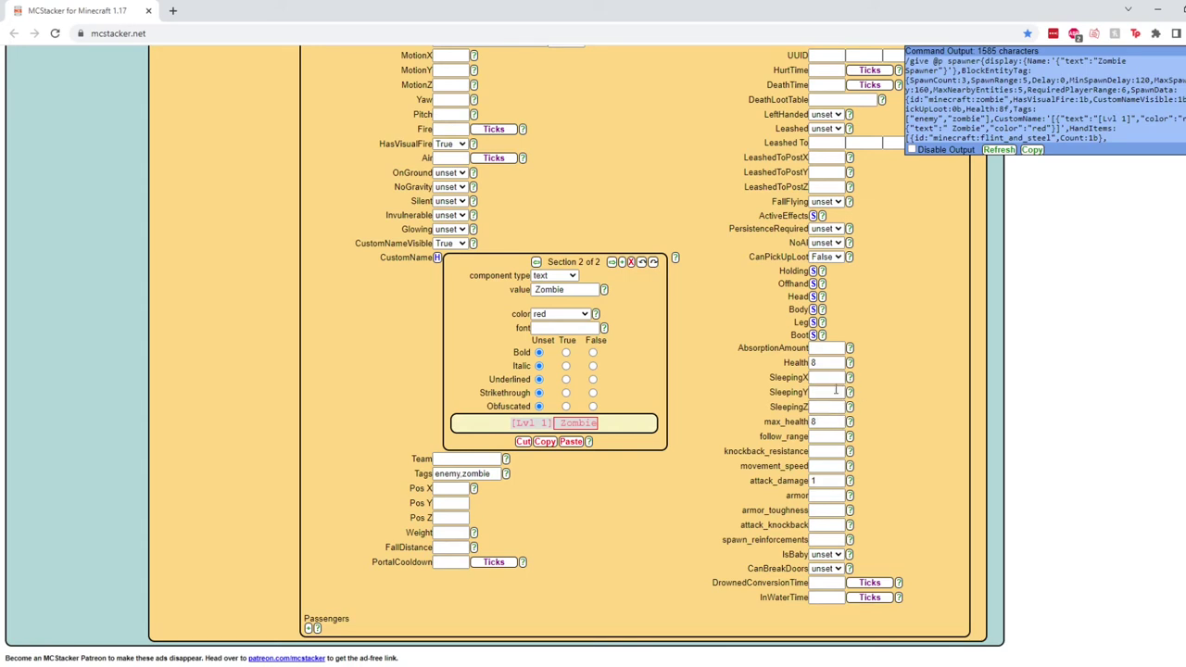
left_click(831, 451)
left_click(825, 465)
left_click(850, 466)
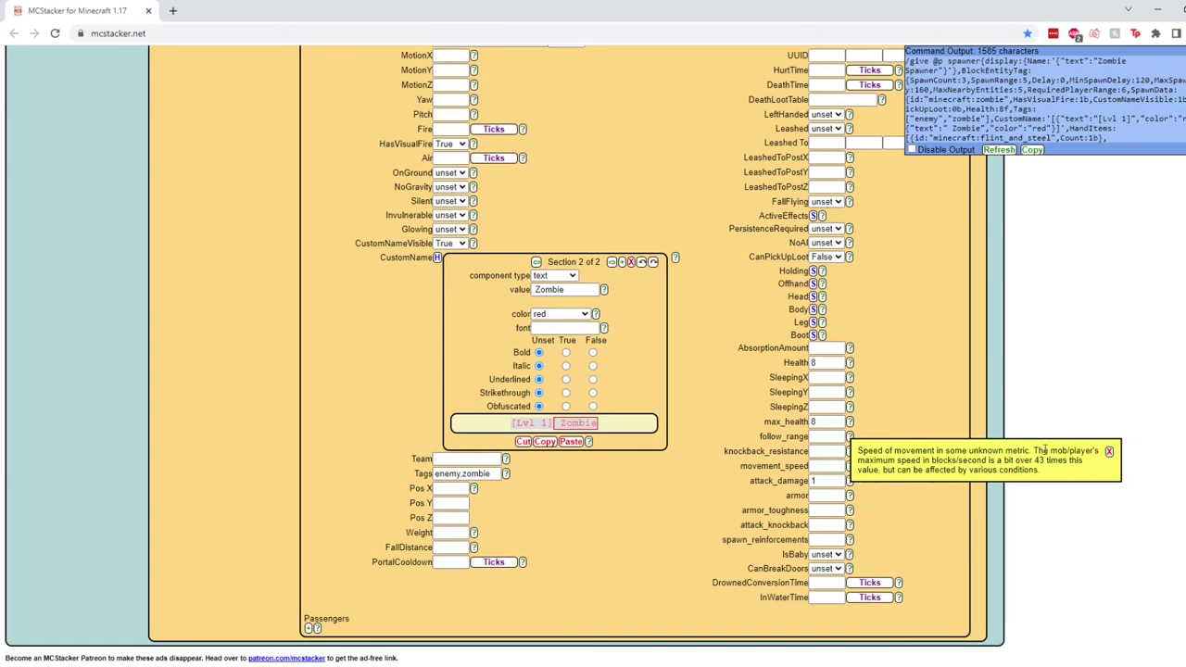
left_click(1109, 452)
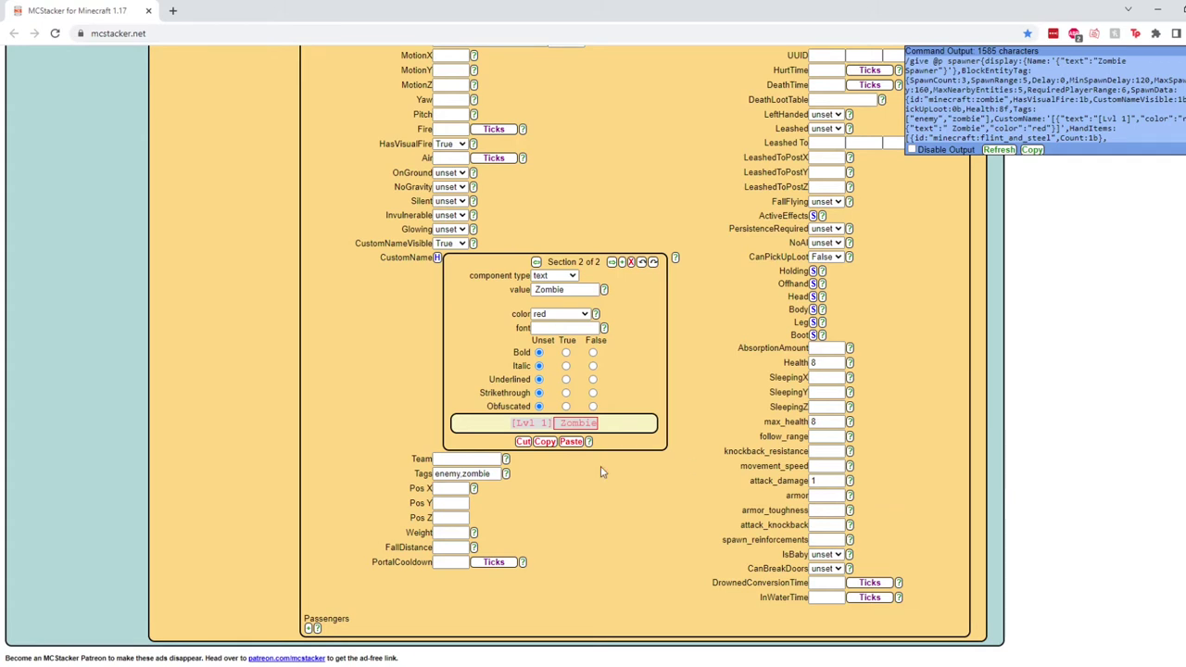
left_click(816, 466)
left_click(889, 477)
Set attack_damage to 2 and highlight the remaining attributes such as IsBaby
double_click(814, 481)
type("3")
double_click(834, 480)
type("2")
left_click_drag(722, 539, 871, 540)
left_click(871, 544)
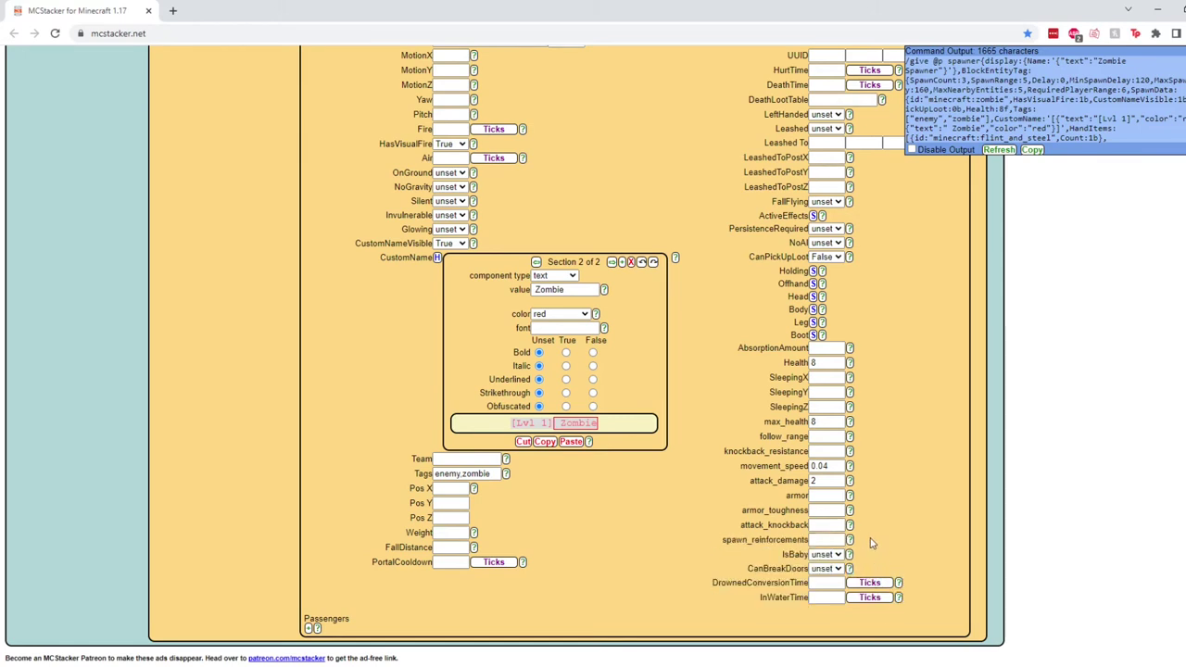
double_click(789, 554)
Enchant the held Flint and Steel with Fire Aspect level 1, then collapse Enchantments
scroll(731, 500, "up", 3)
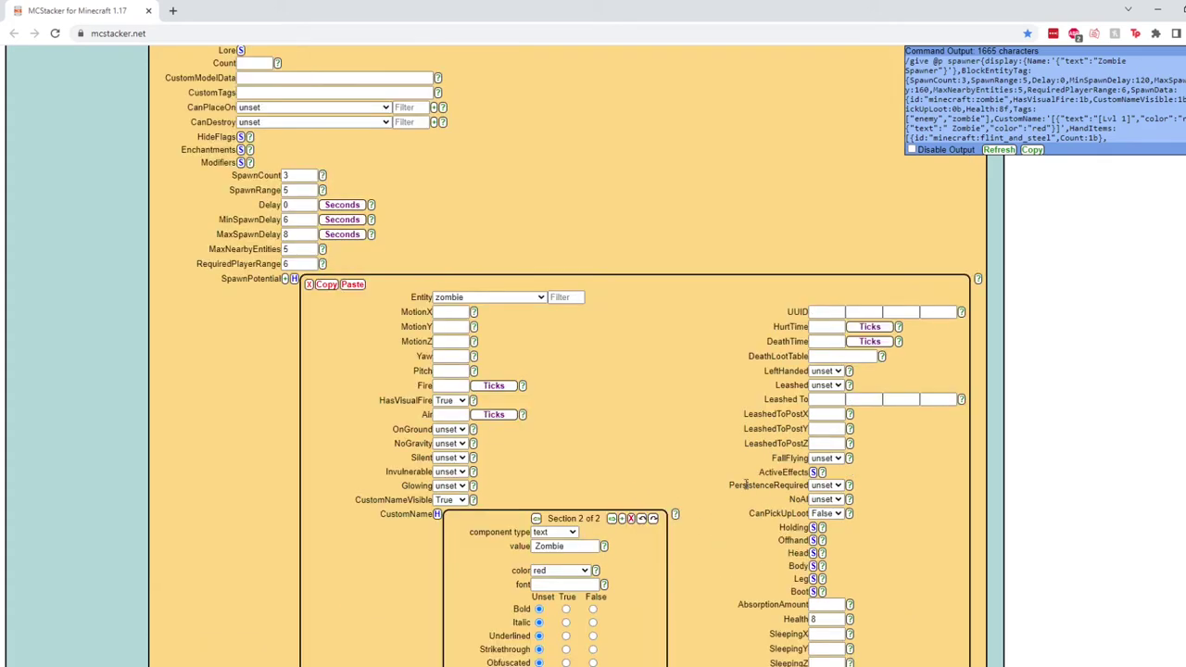
scroll(746, 484, "down", 1)
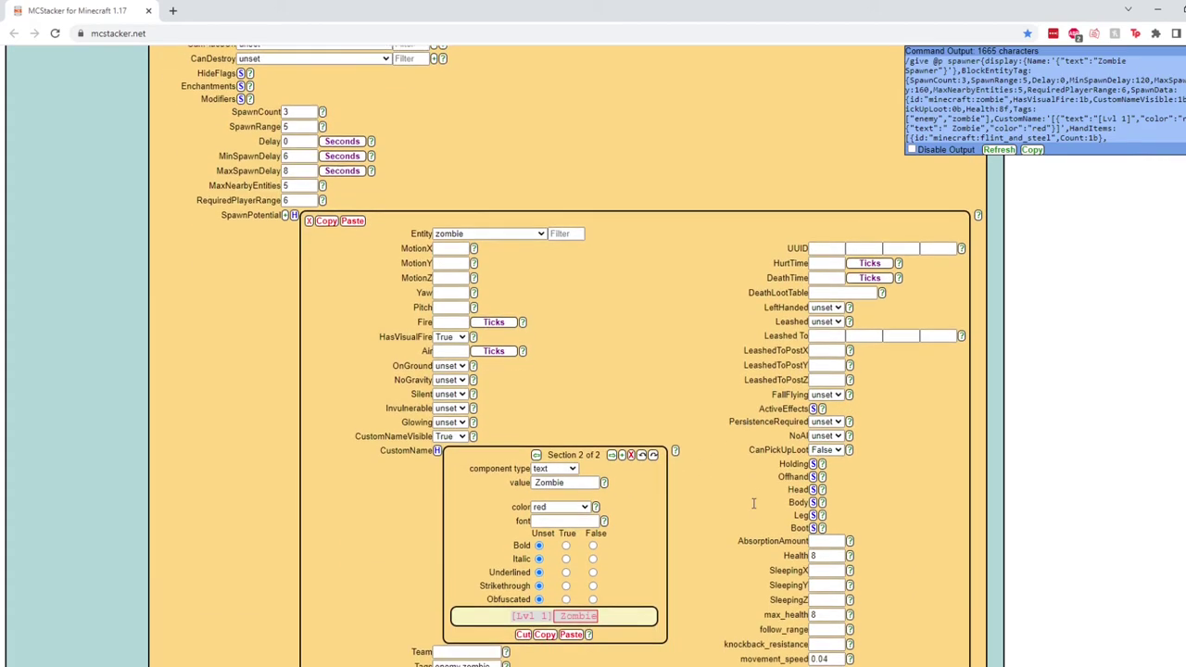
left_click(813, 463)
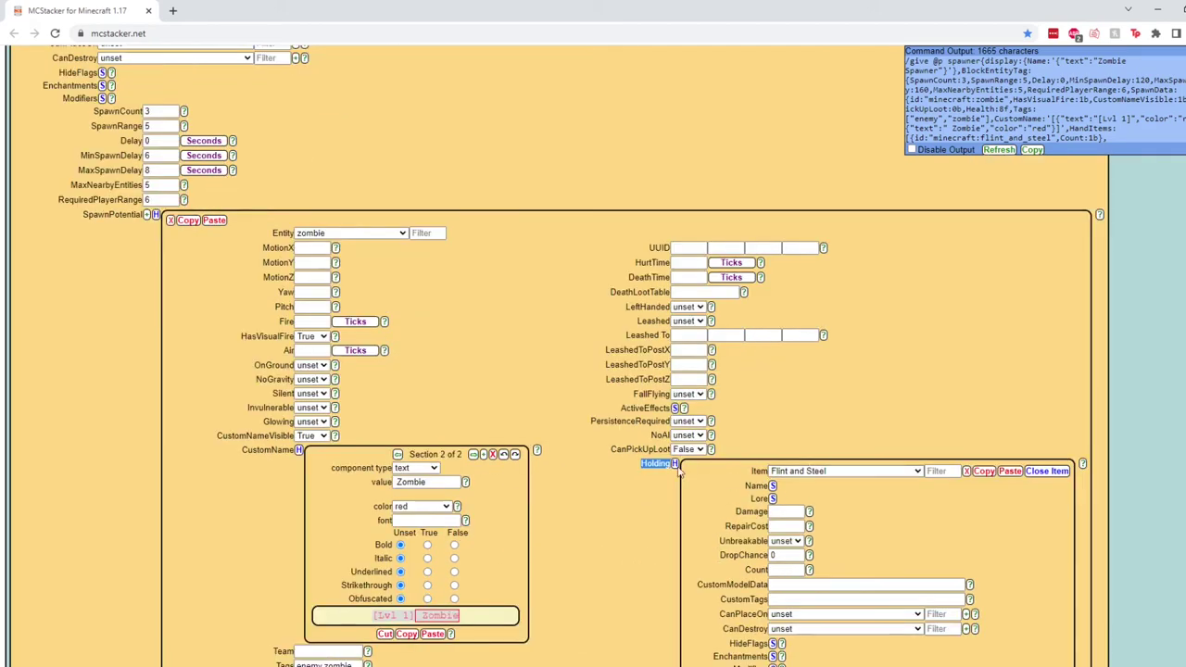
scroll(813, 483, "down", 3)
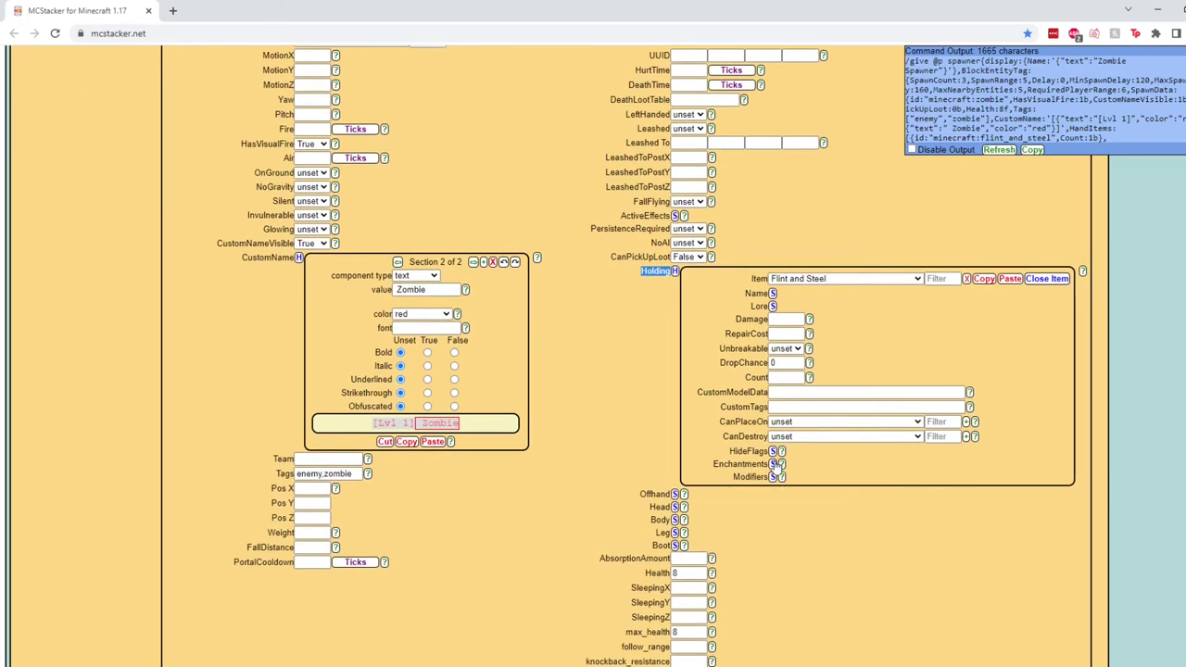
left_click(772, 464)
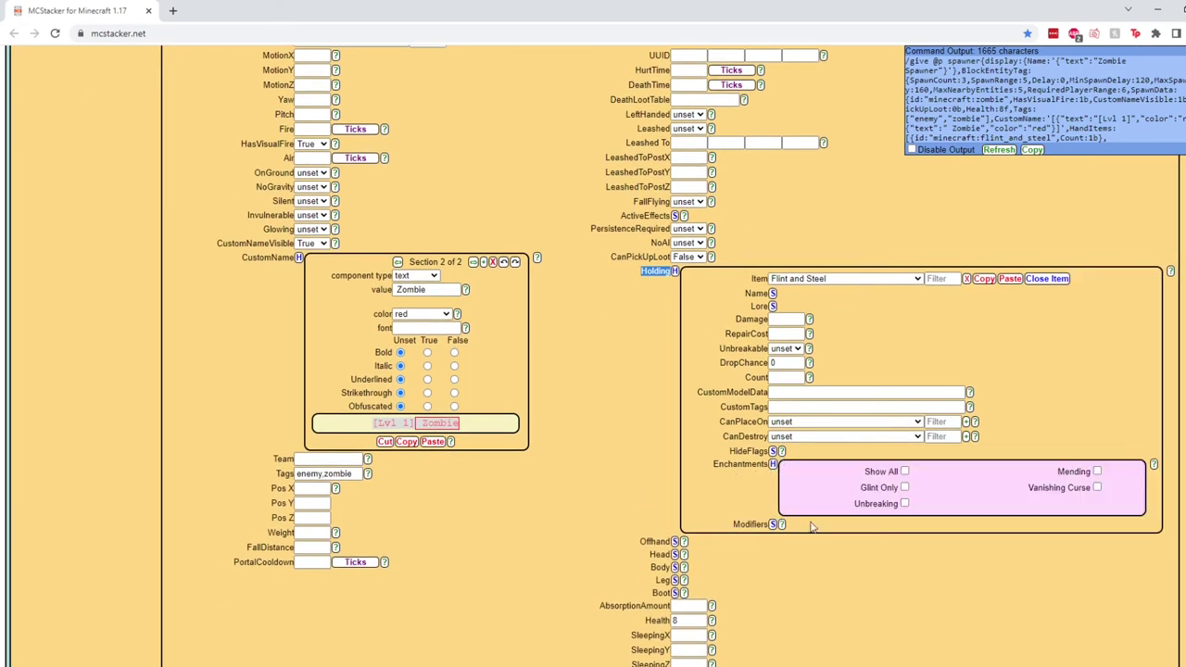
left_click(903, 472)
scroll(941, 479, "down", 1)
scroll(923, 451, "down", 2)
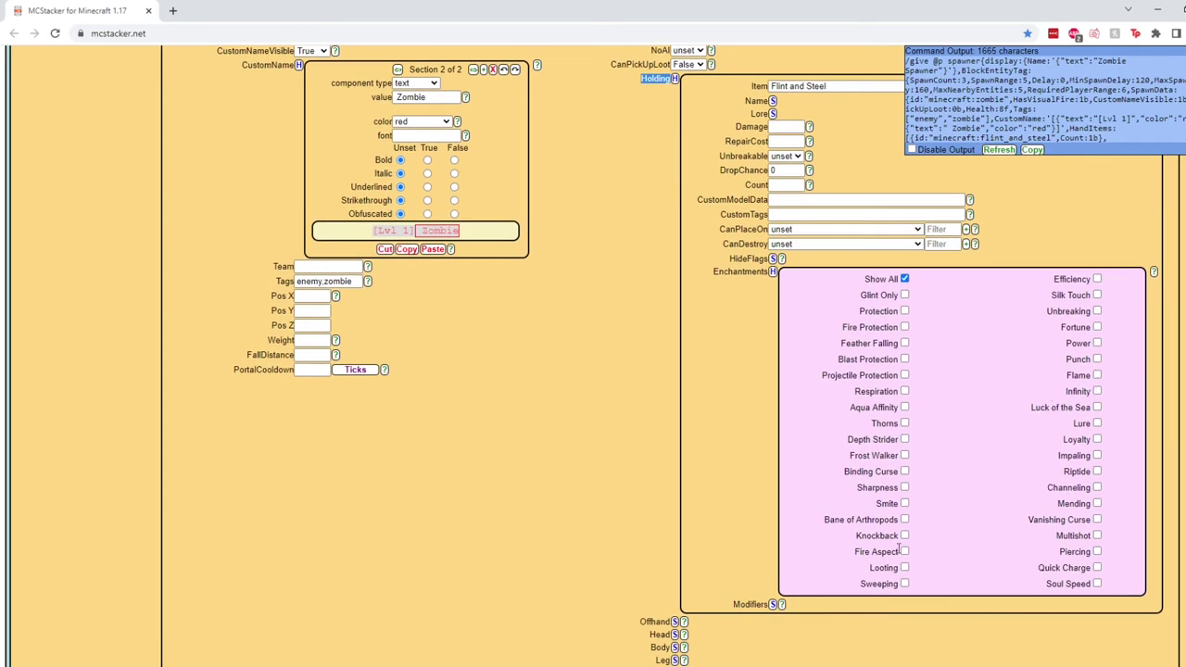
left_click(904, 551)
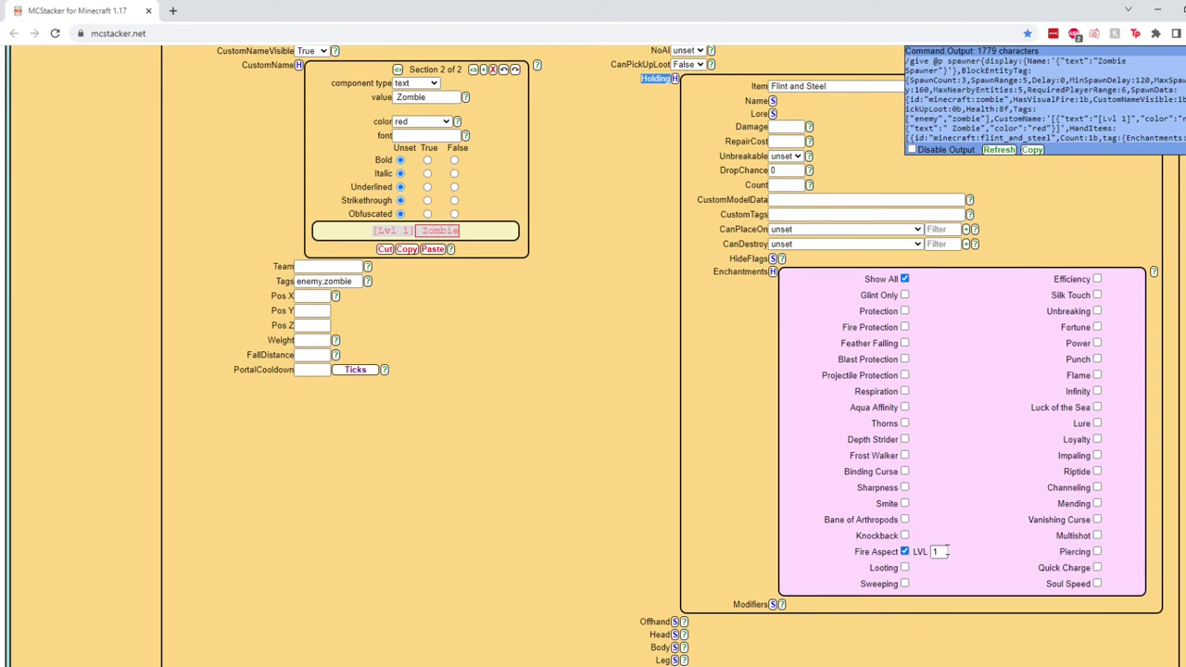
double_click(936, 551)
key("Return")
left_click(772, 272)
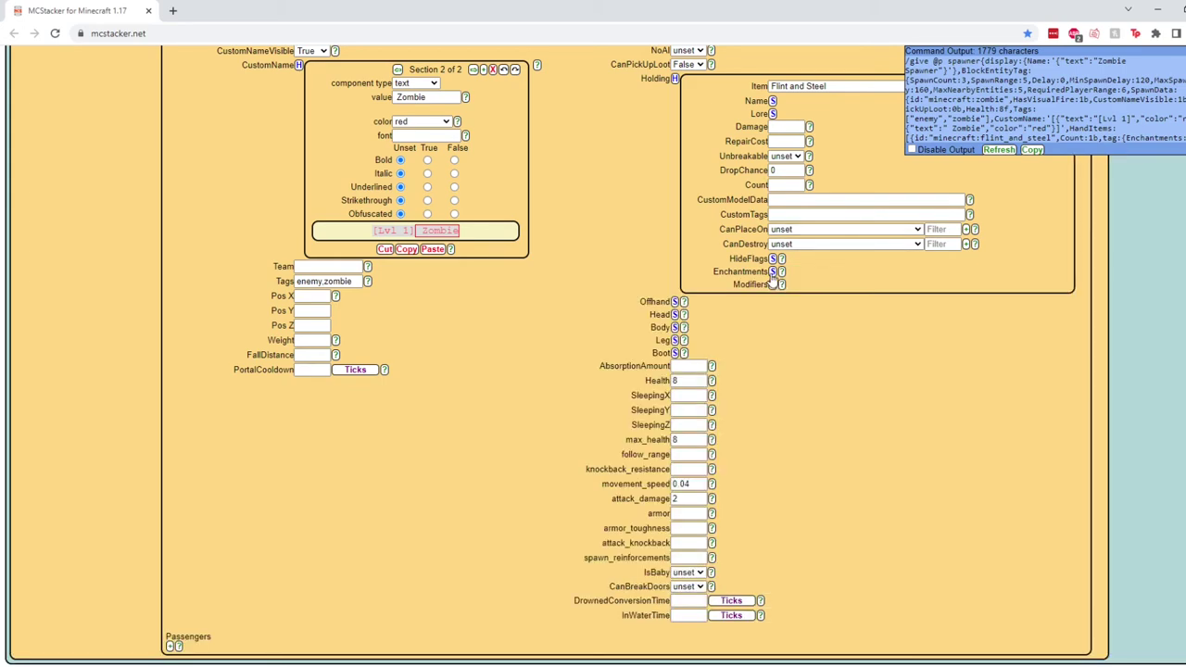
scroll(778, 328, "up", 5)
Scroll through the zombie entry to locate the Passengers section
scroll(820, 350, "up", 1)
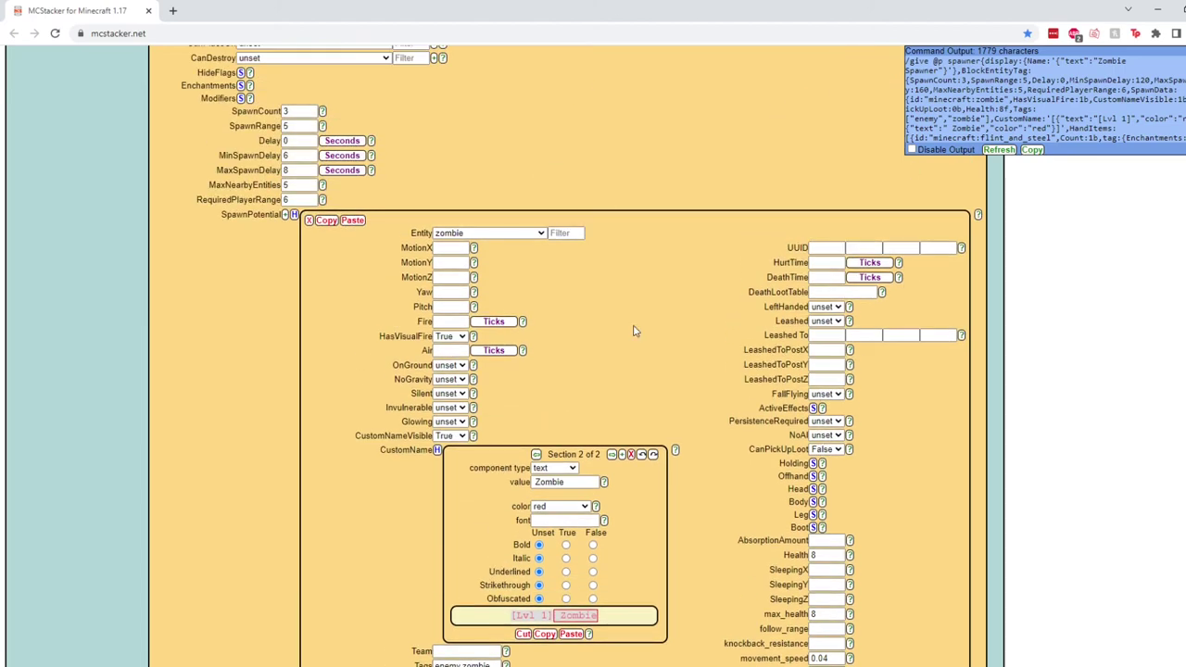
scroll(667, 356, "down", 3)
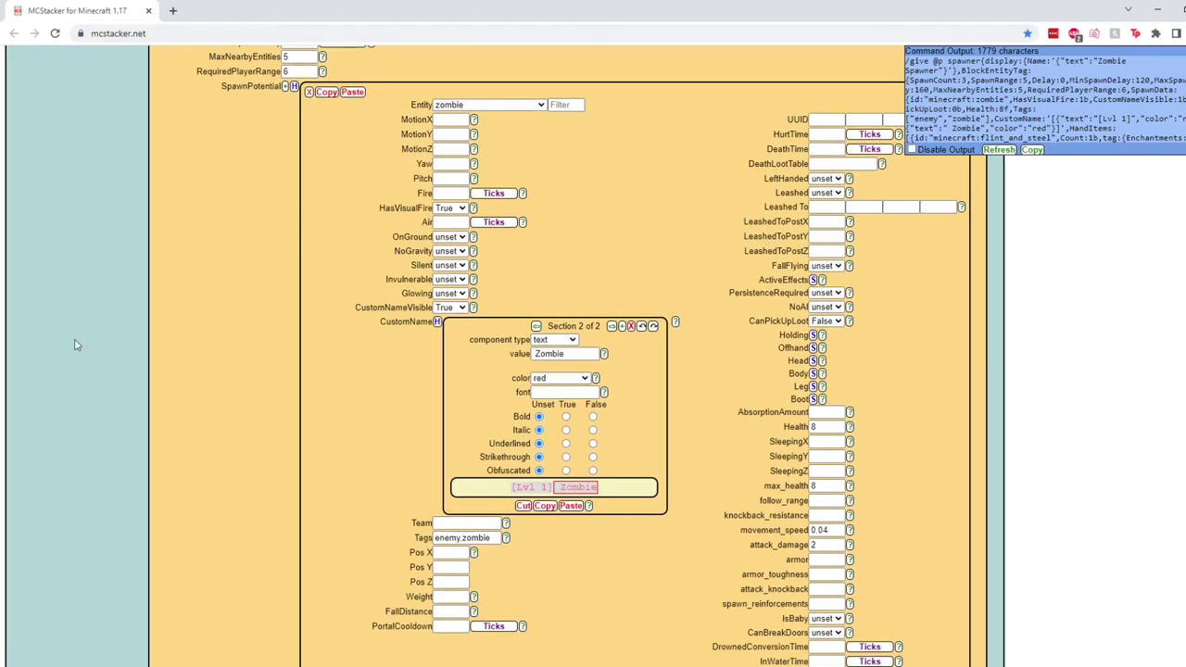
scroll(626, 496, "up", 1)
scroll(625, 496, "up", 7)
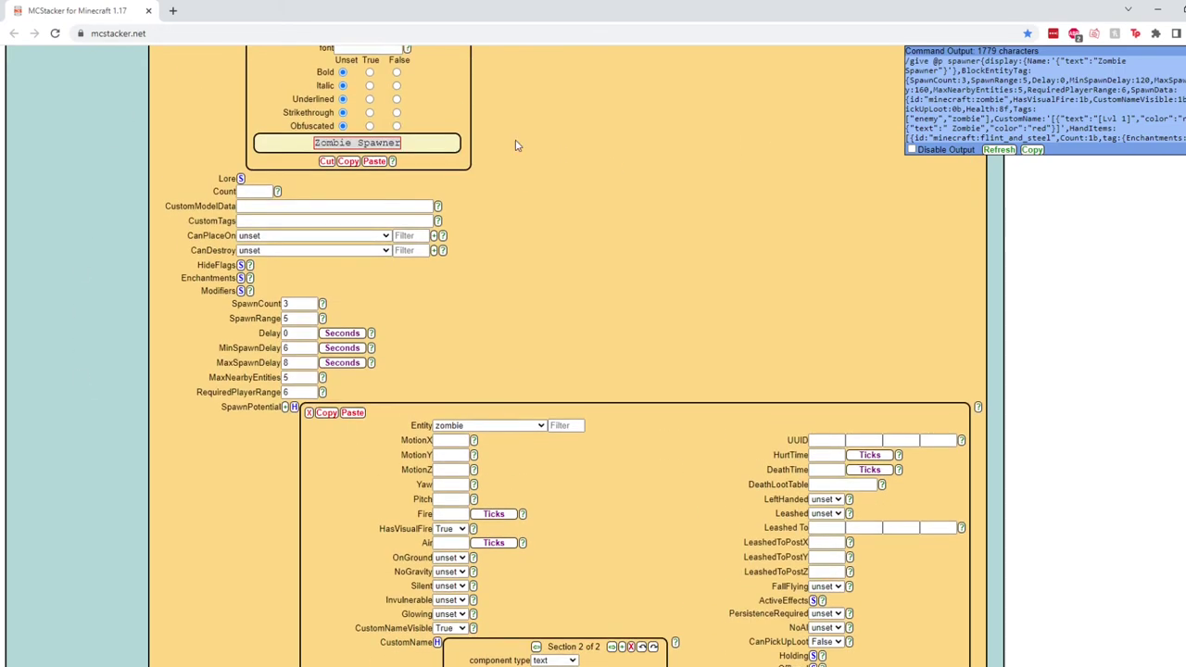
scroll(624, 223, "up", 6)
scroll(384, 307, "down", 7)
scroll(385, 306, "down", 3)
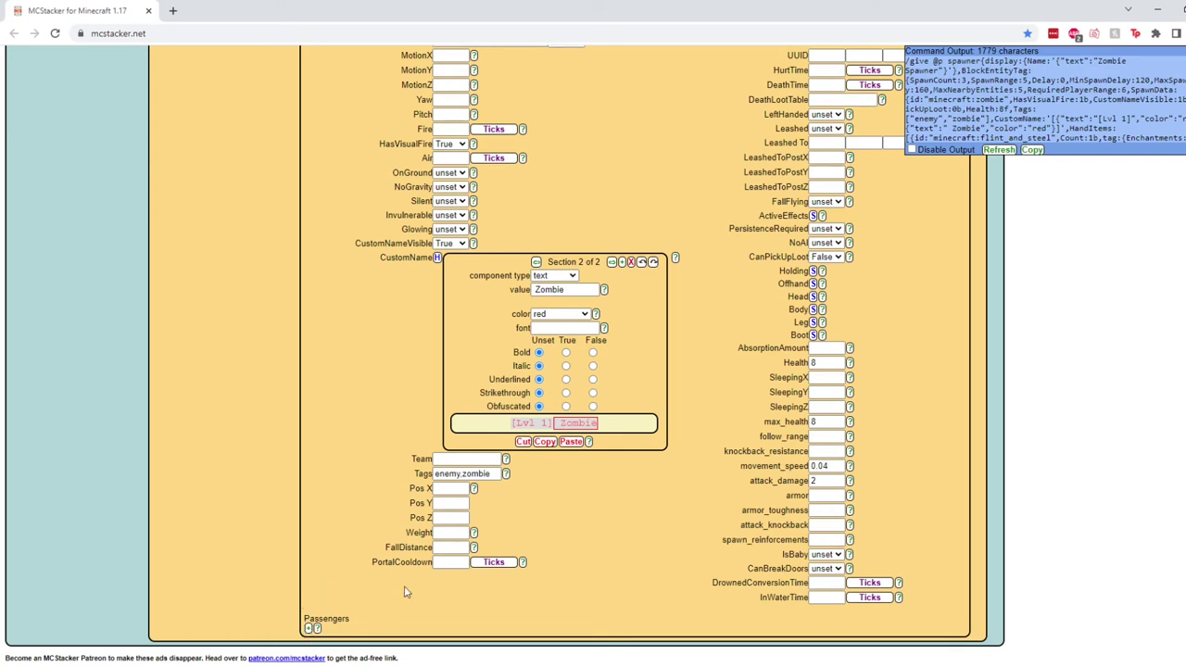
left_click(310, 629)
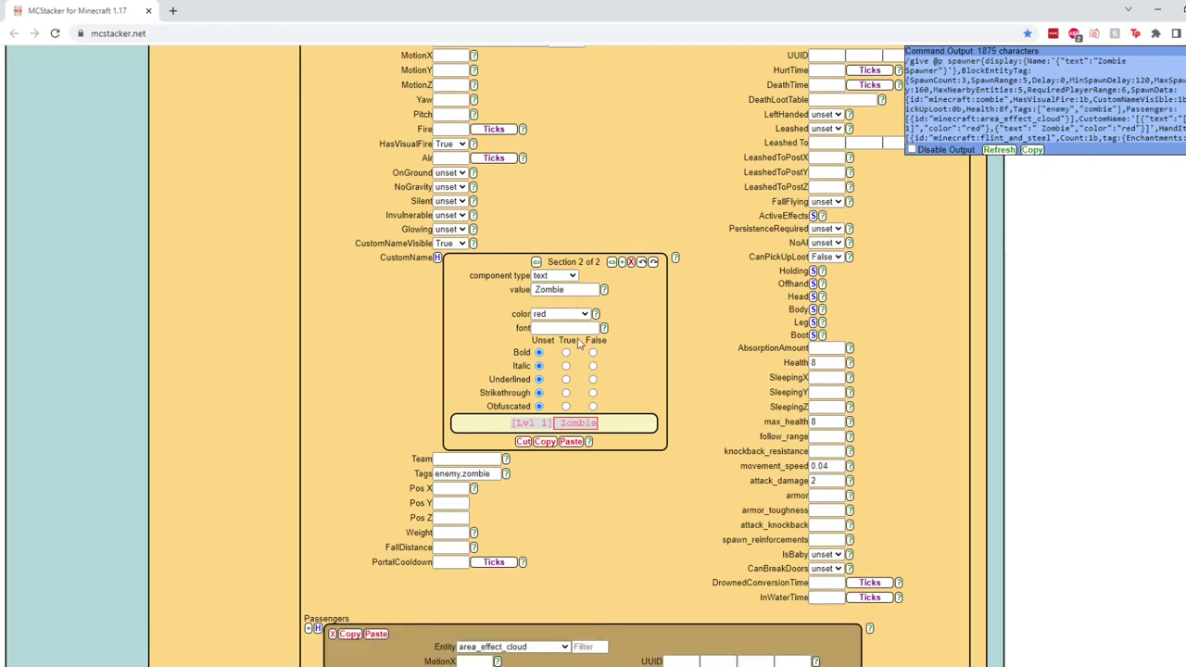
scroll(581, 341, "down", 2)
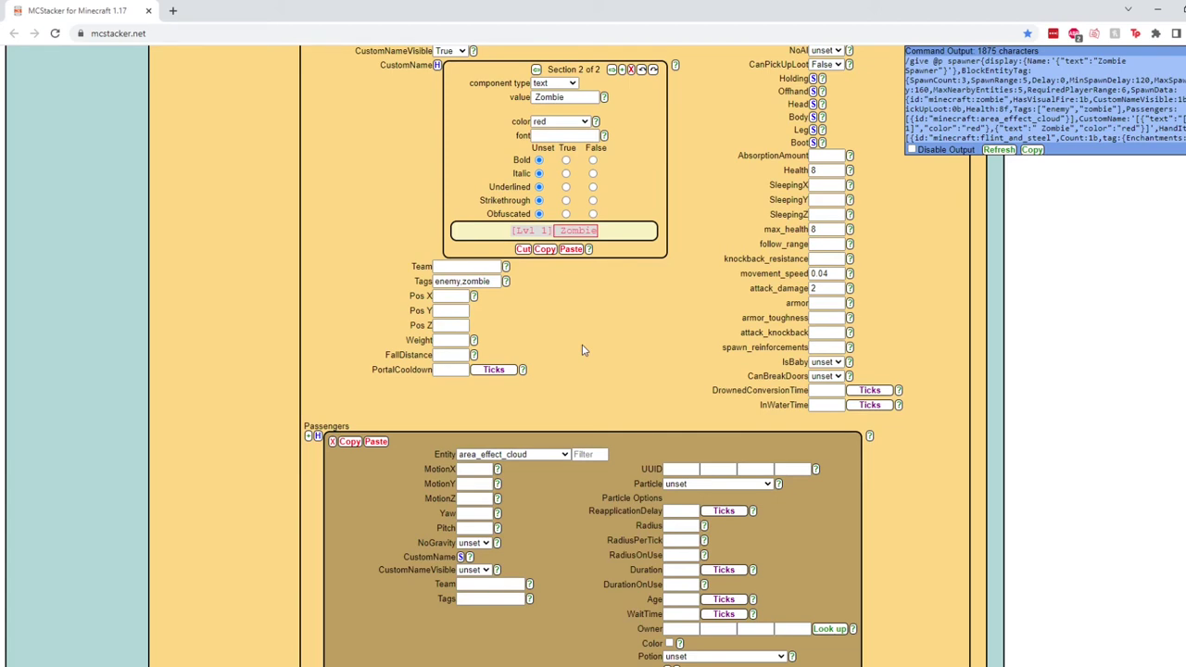
scroll(408, 468, "down", 1)
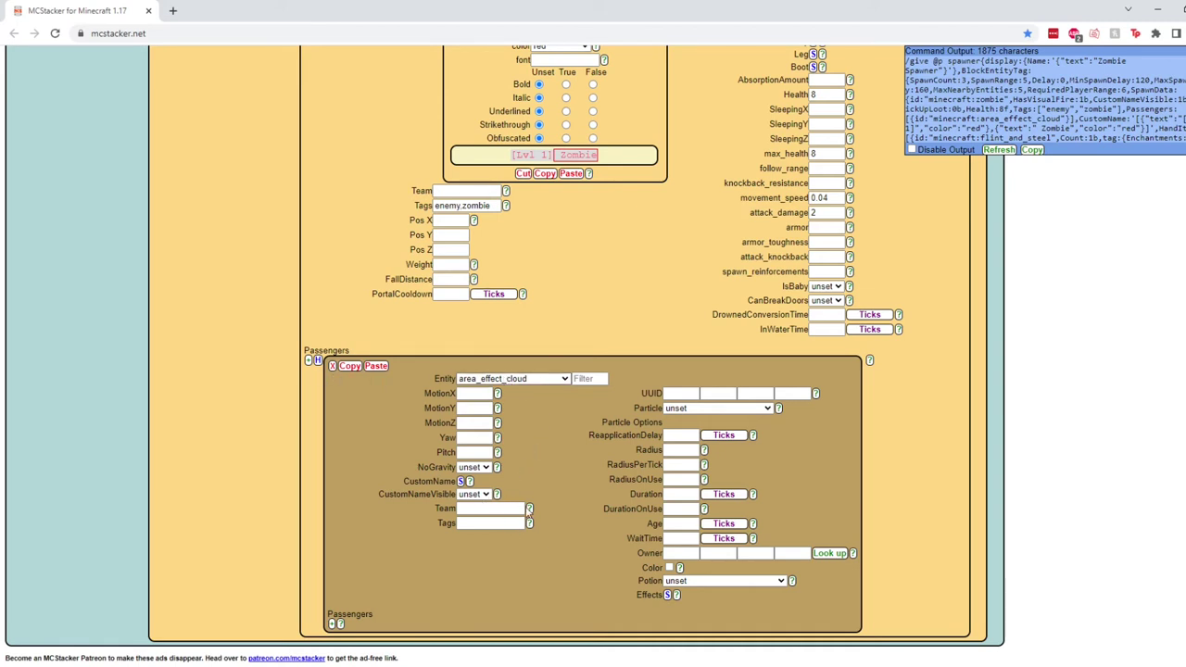
left_click(507, 553)
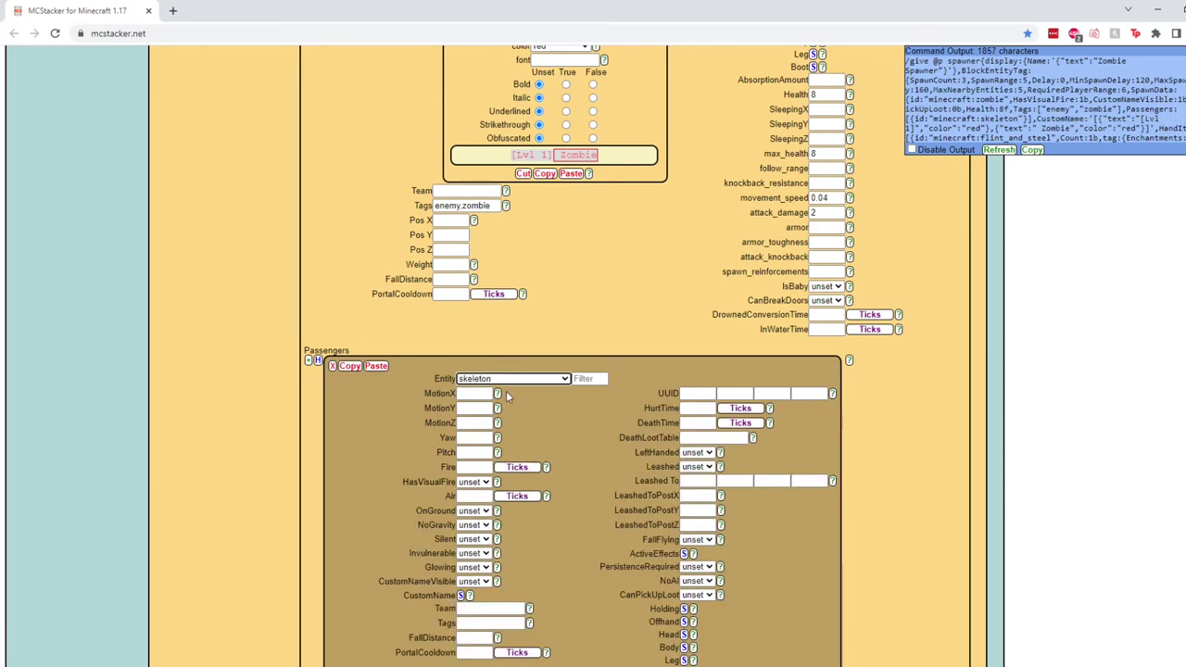
scroll(510, 396, "down", 2)
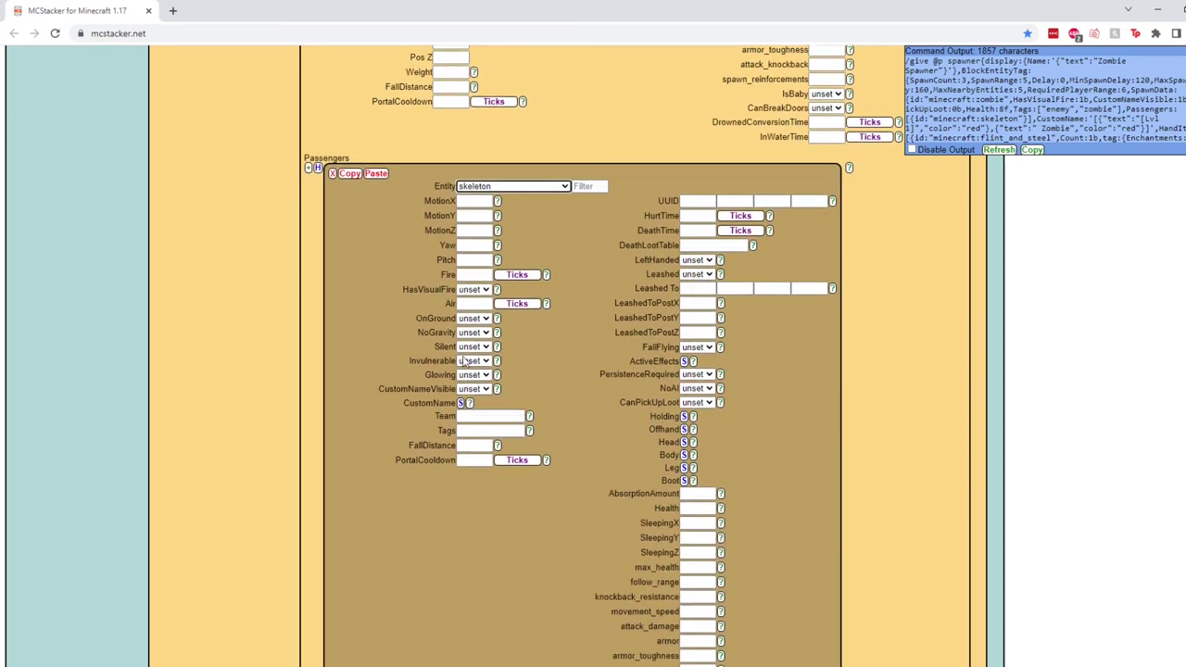
left_click(686, 361)
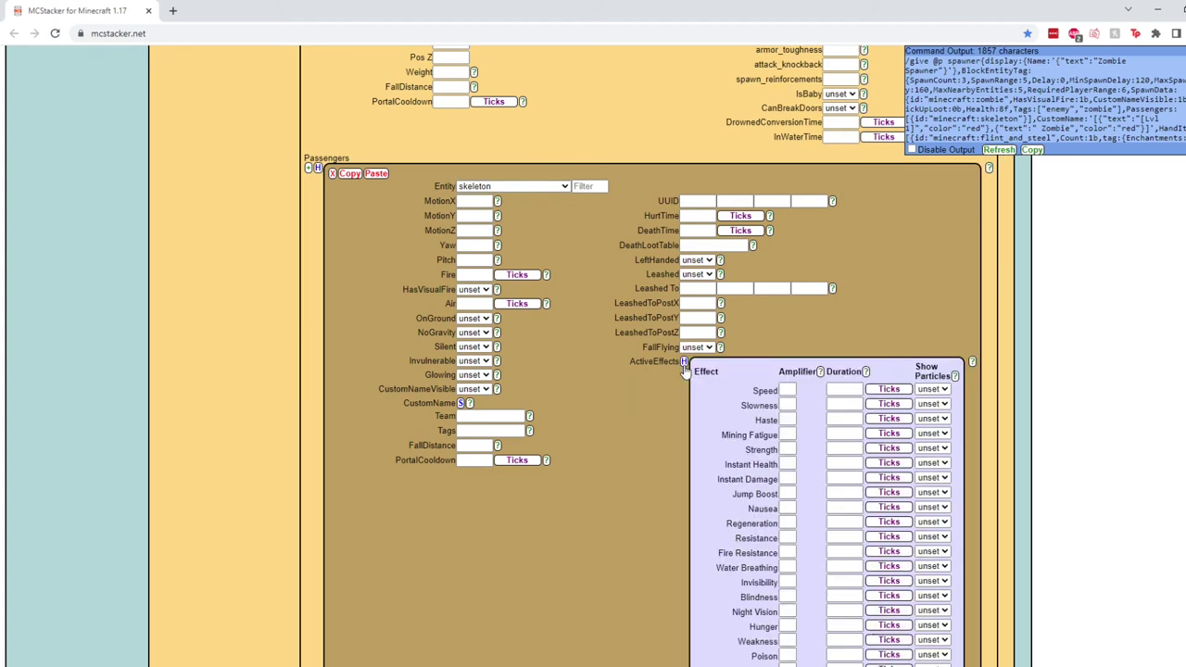
scroll(798, 447, "down", 3)
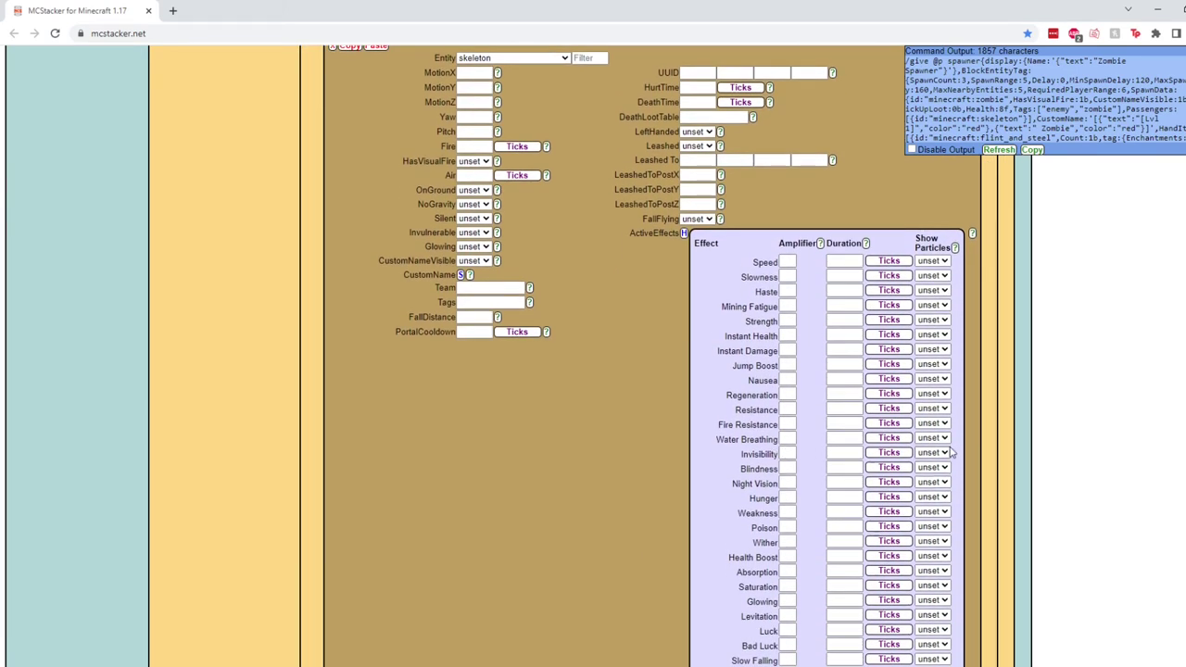
scroll(602, 393, "up", 2)
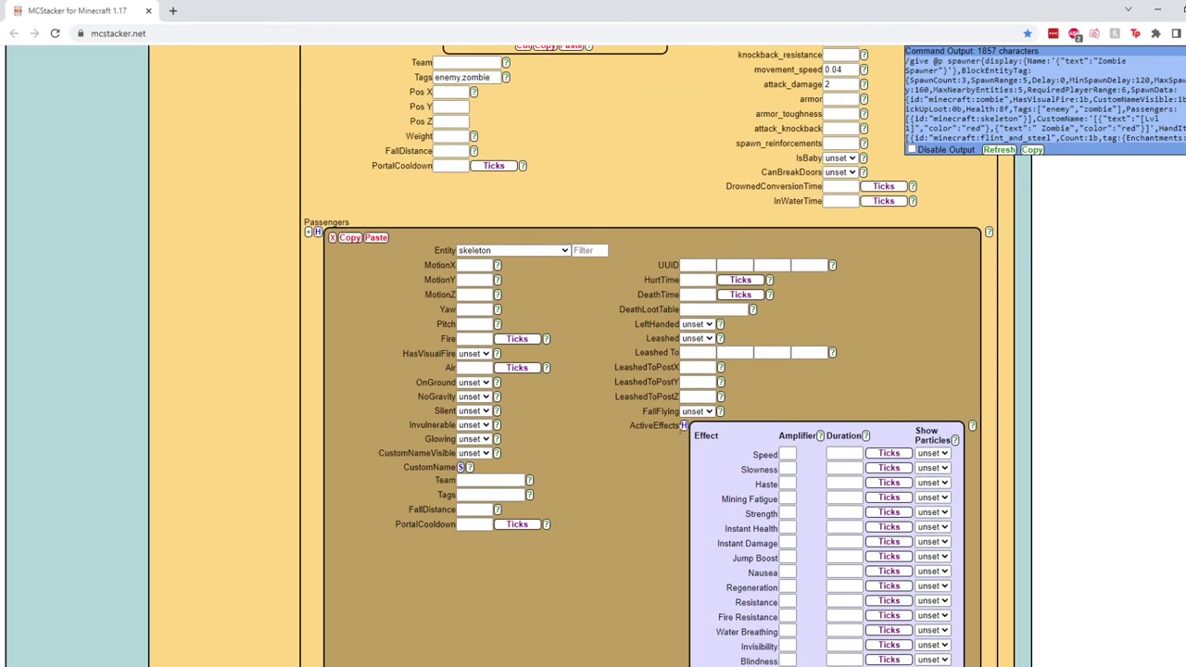
left_click(683, 425)
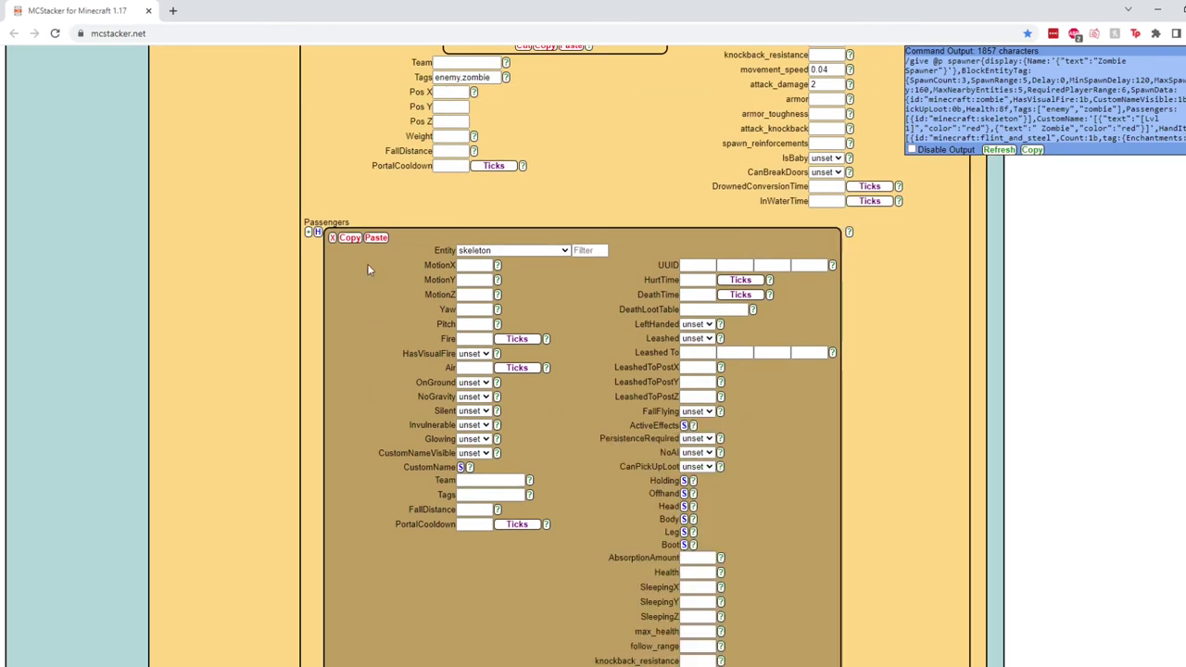
scroll(342, 270, "up", 2)
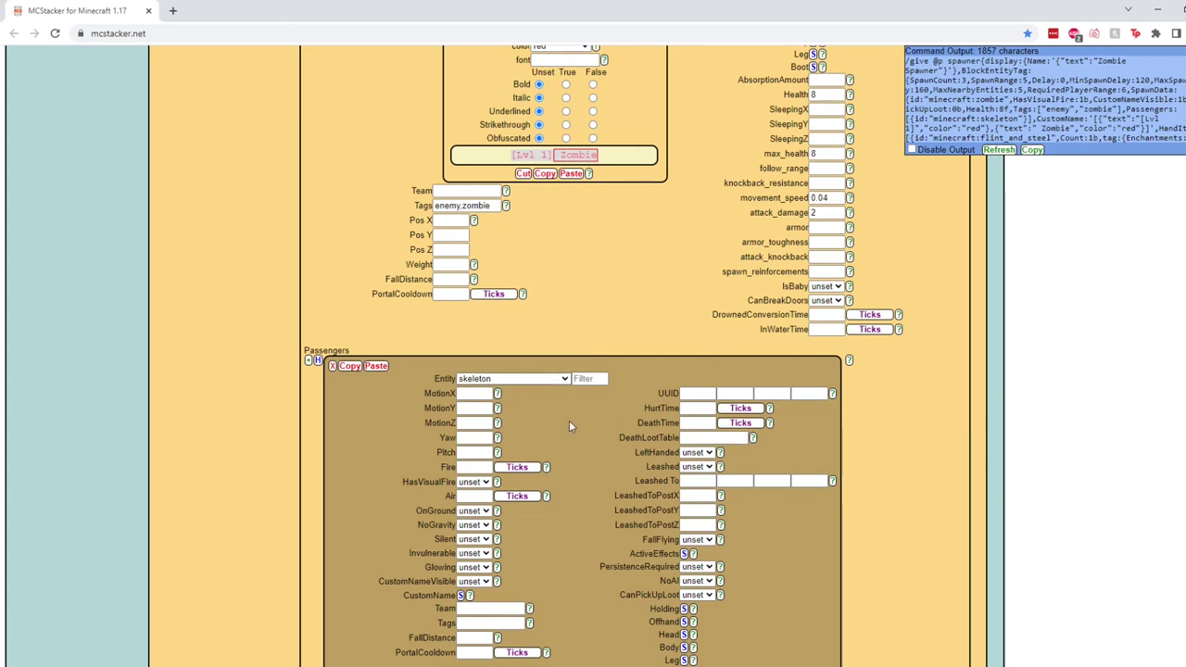
key("a")
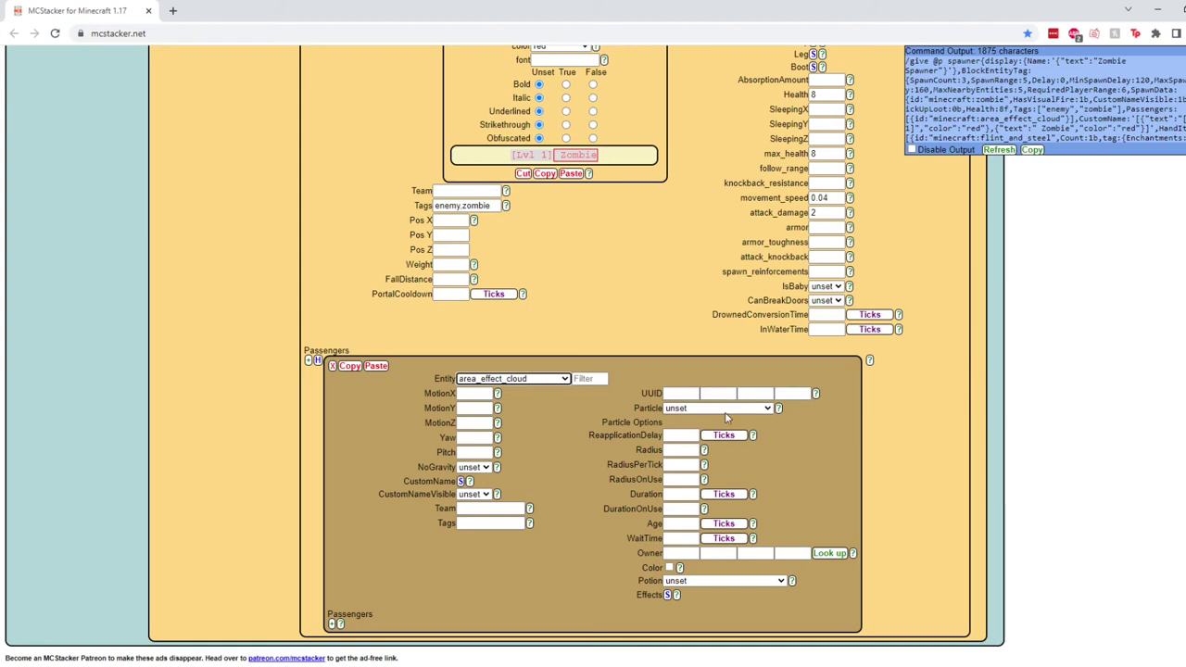
Give the cloud dragon_breath particles, leaving Radius, Duration, Age and WaitTime fields unchanged
left_click(722, 488)
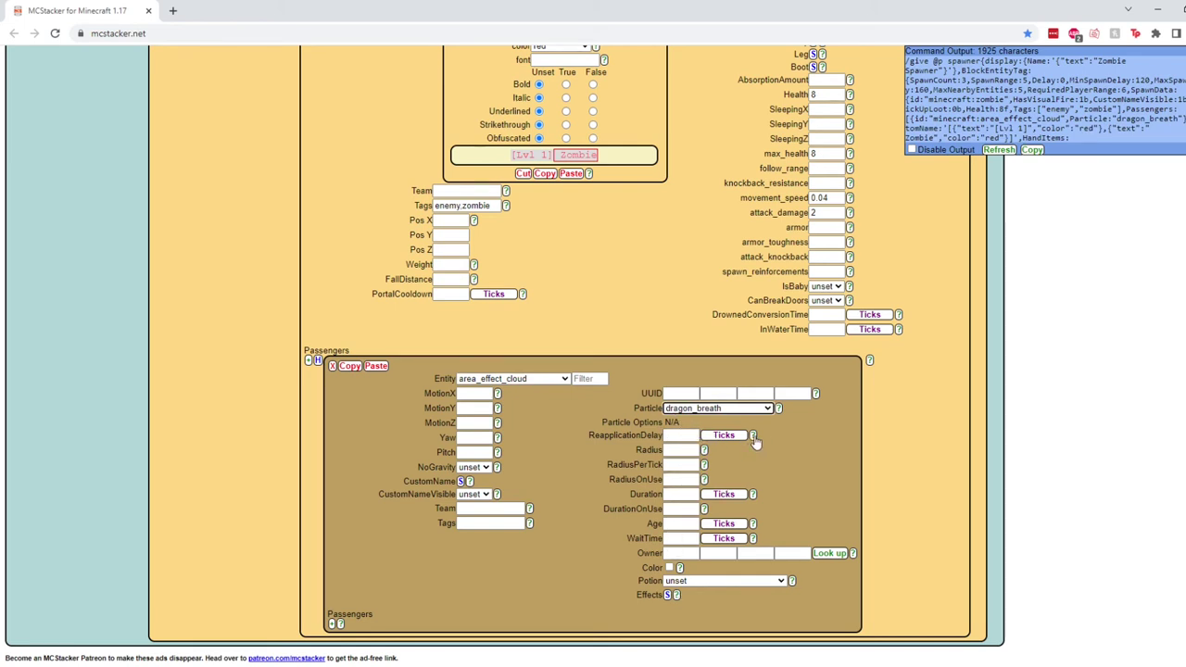
left_click(685, 451)
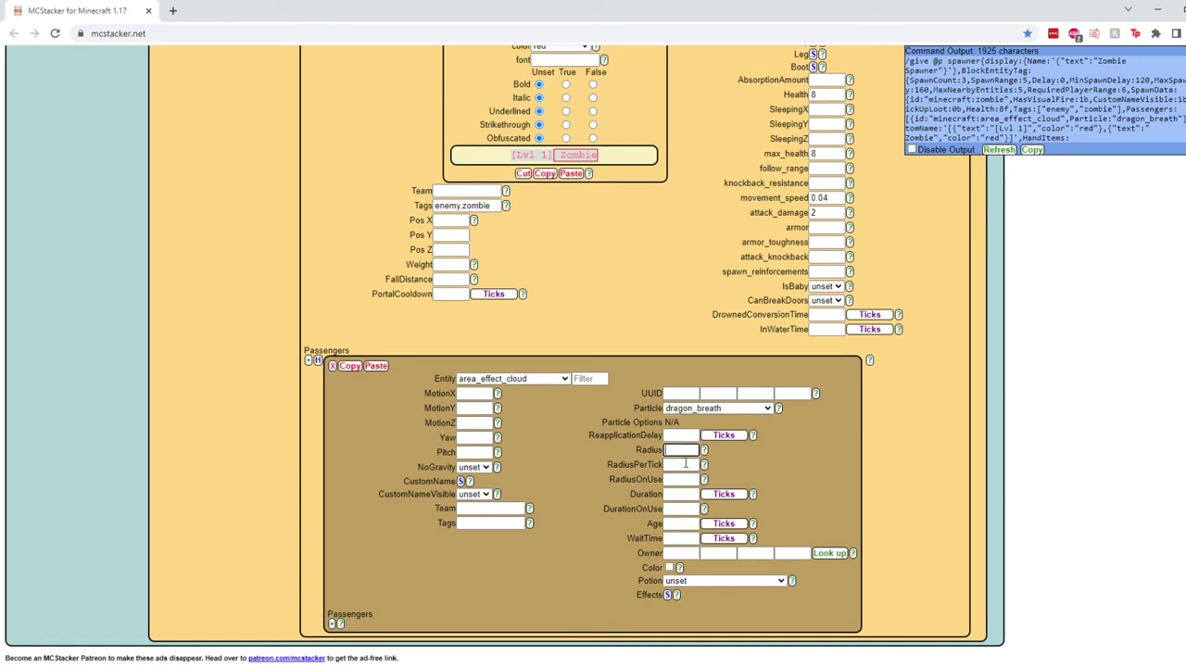
left_click(686, 464)
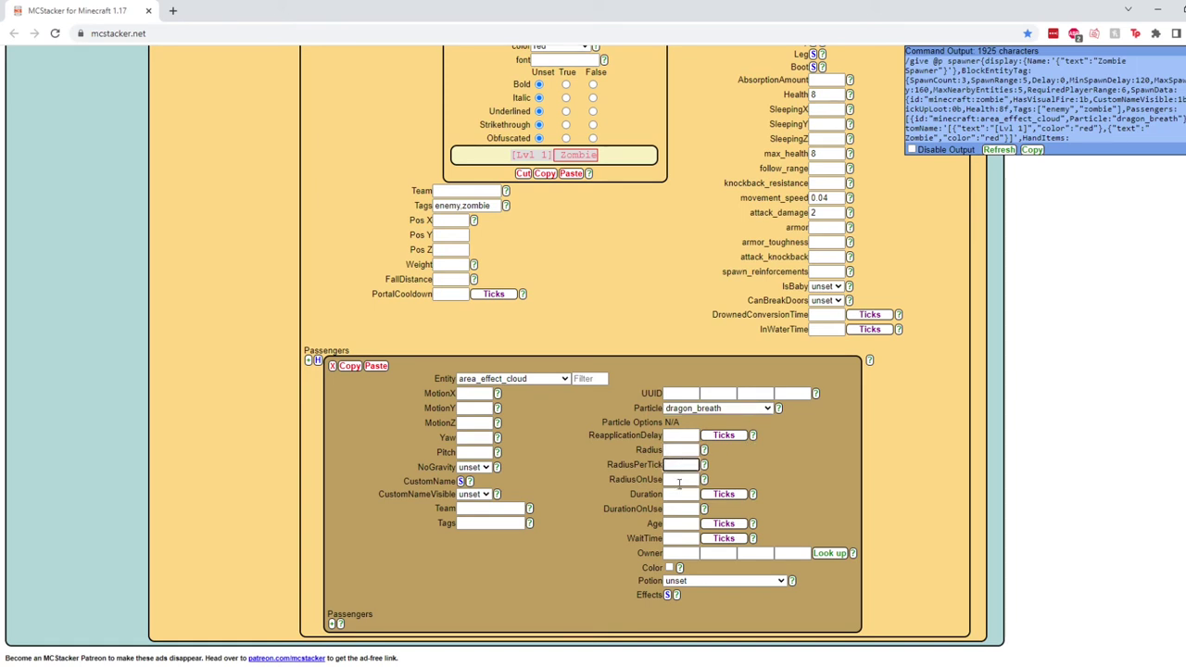
left_click(679, 480)
left_click(681, 493)
left_click(690, 510)
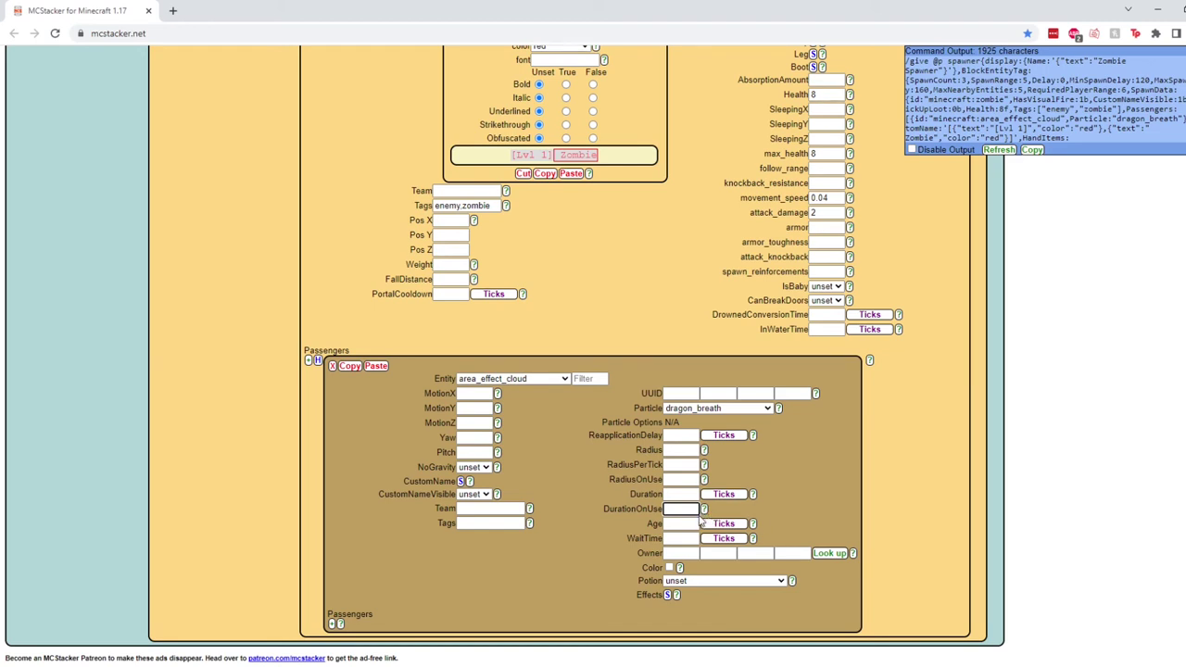
left_click(691, 524)
left_click(686, 539)
left_click(711, 584)
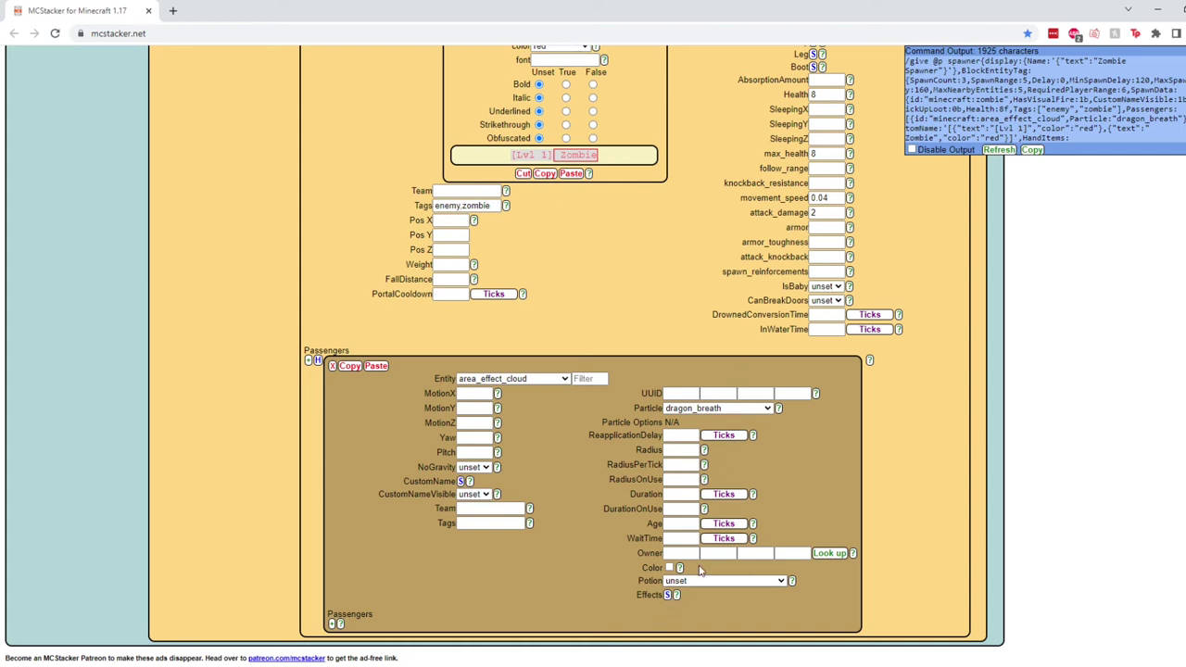
Try the Weakness Long and Uncraftable potions on the cloud, then delete the area_effect_cloud passenger
left_click(736, 396)
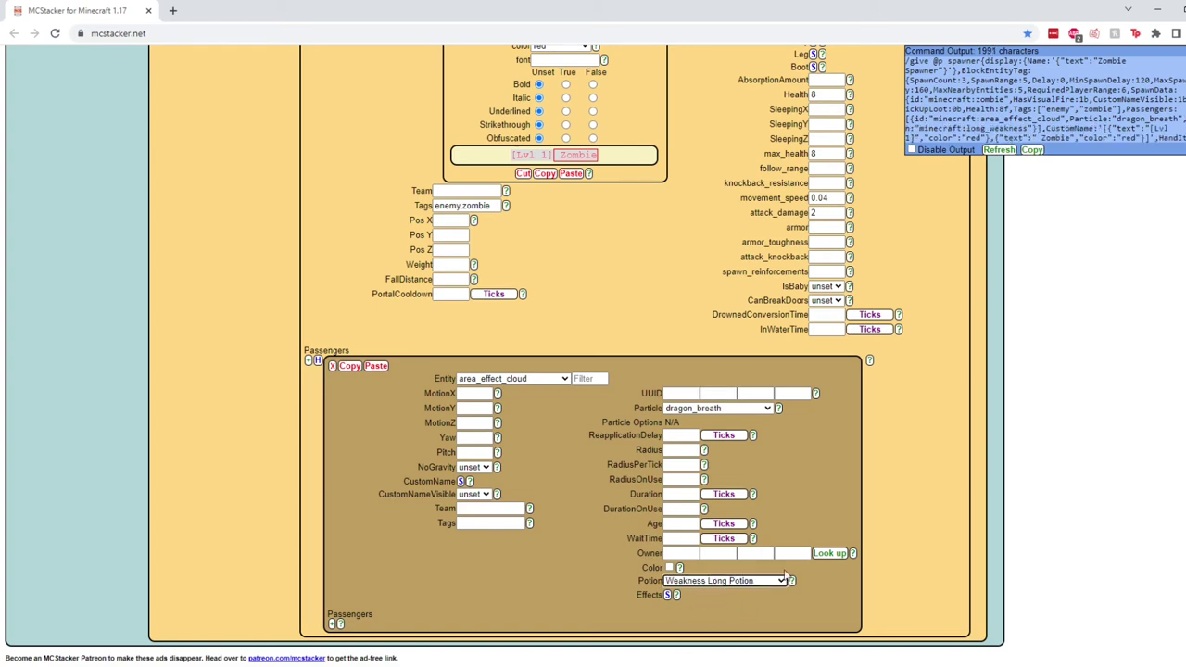
left_click(667, 596)
scroll(748, 397, "down", 5)
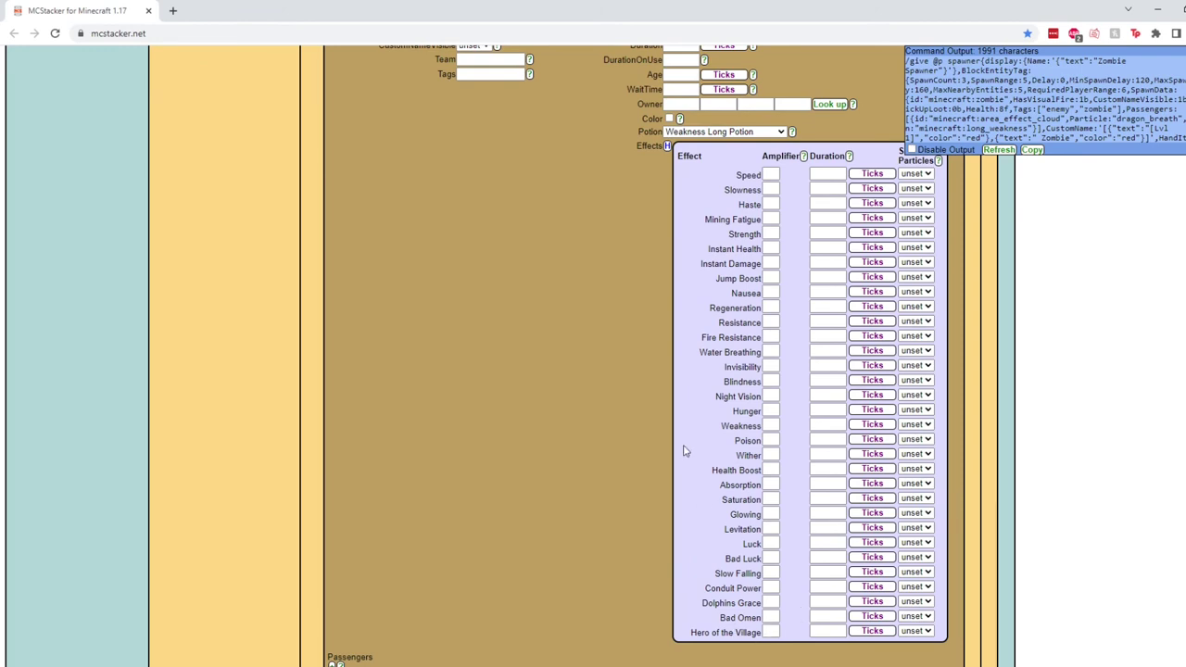
scroll(683, 450, "up", 3)
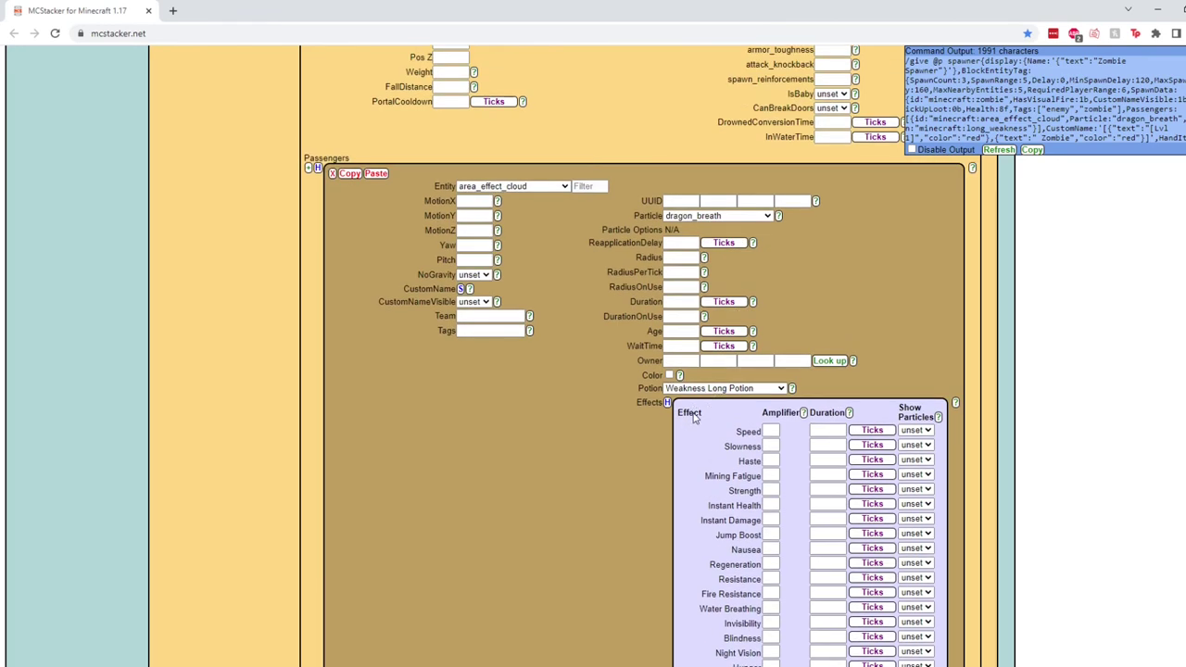
left_click(697, 417)
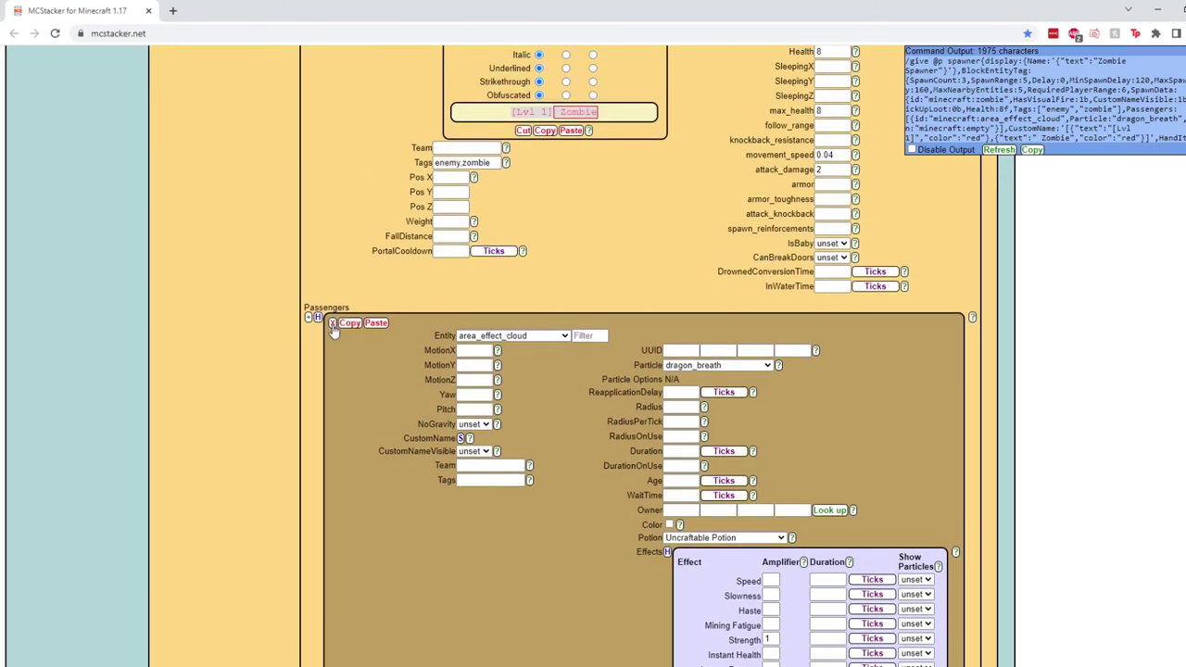
left_click(332, 325)
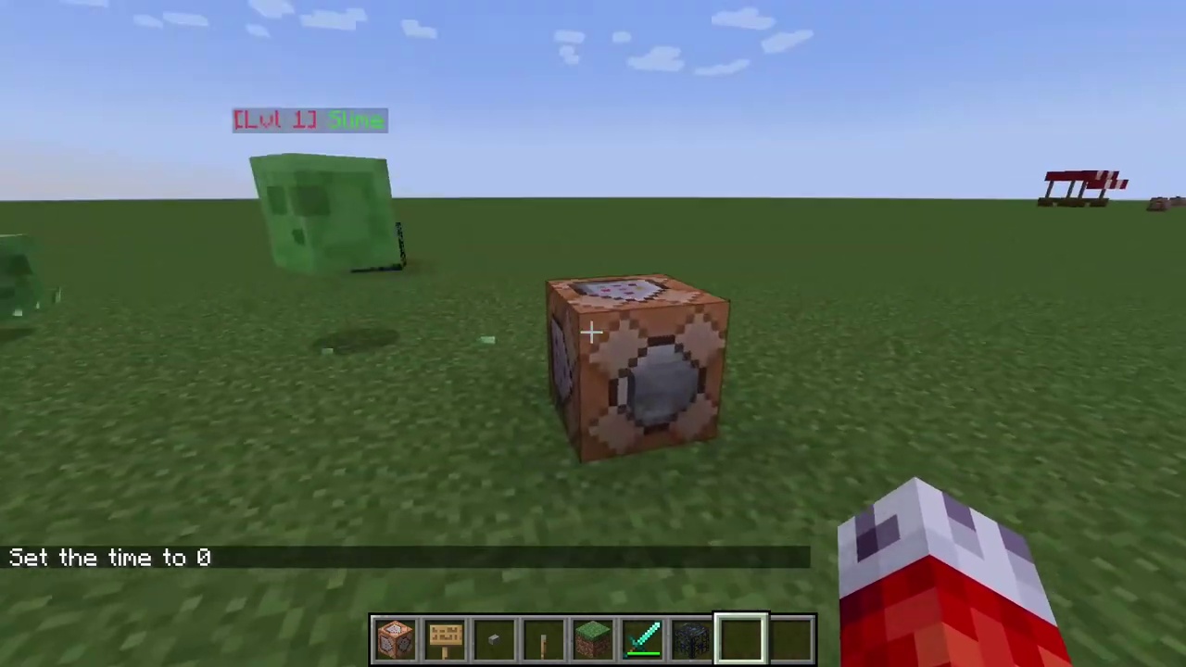
Replace the command block's old command with the new spawner give command
right_click(591, 332)
key("ctrl+a")
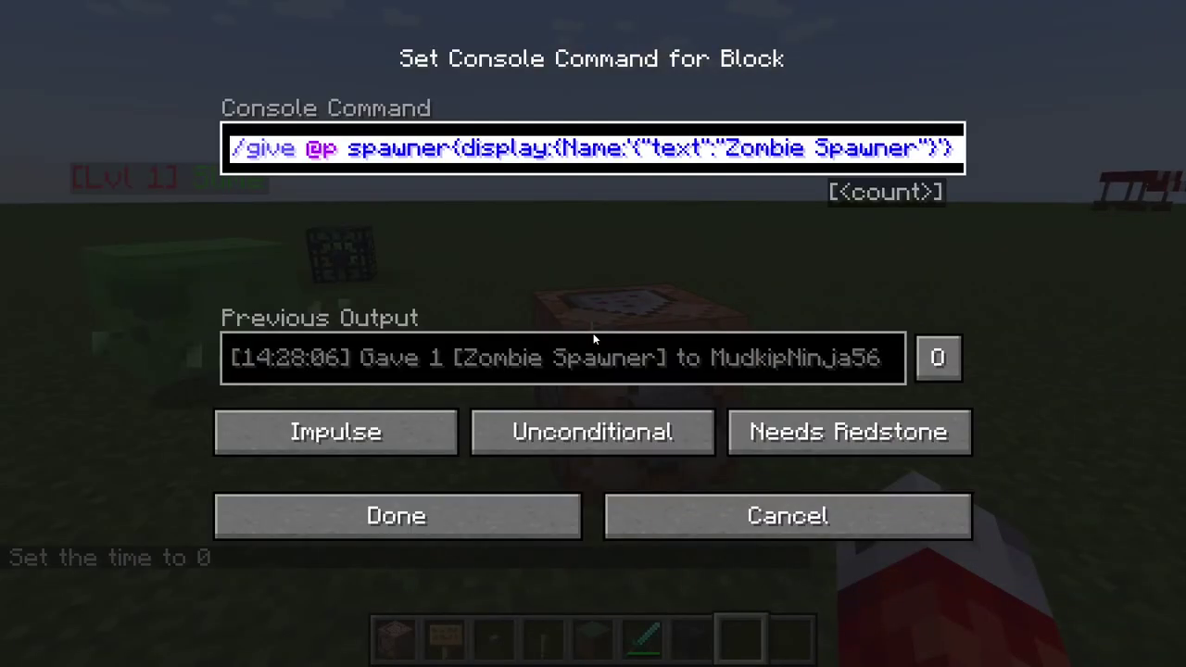
key("ctrl+v")
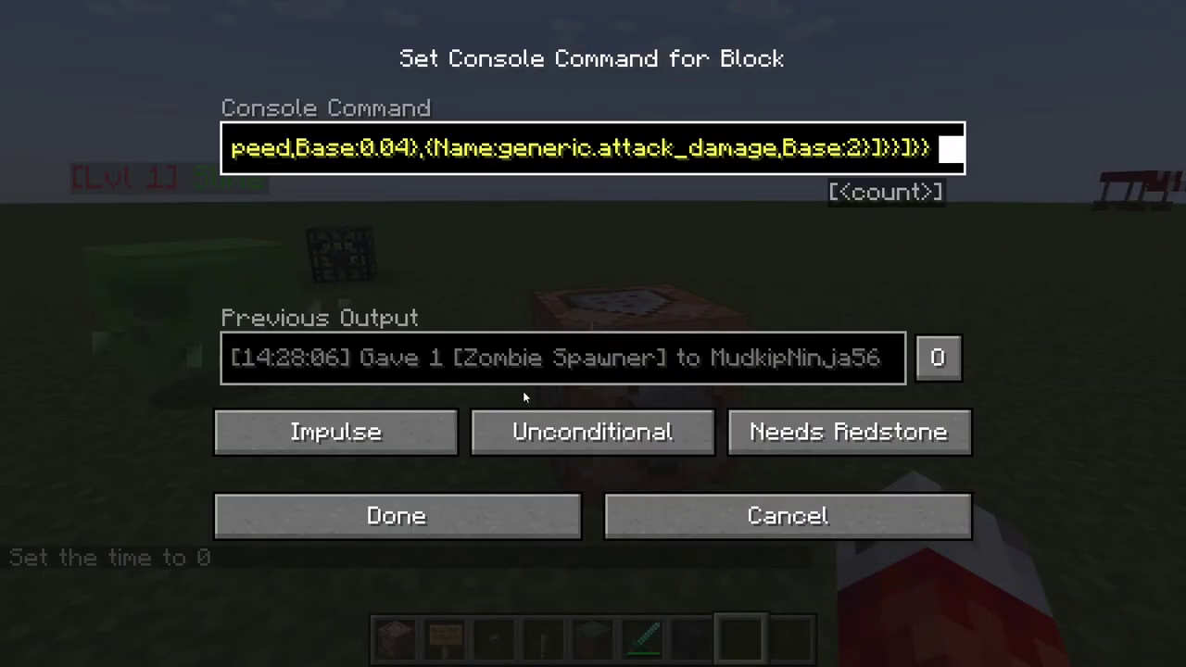
key("Return")
Turn on advanced tooltips to confirm the Zombie Spawner shows minecraft:spawner with 2 NBT tags
key("e")
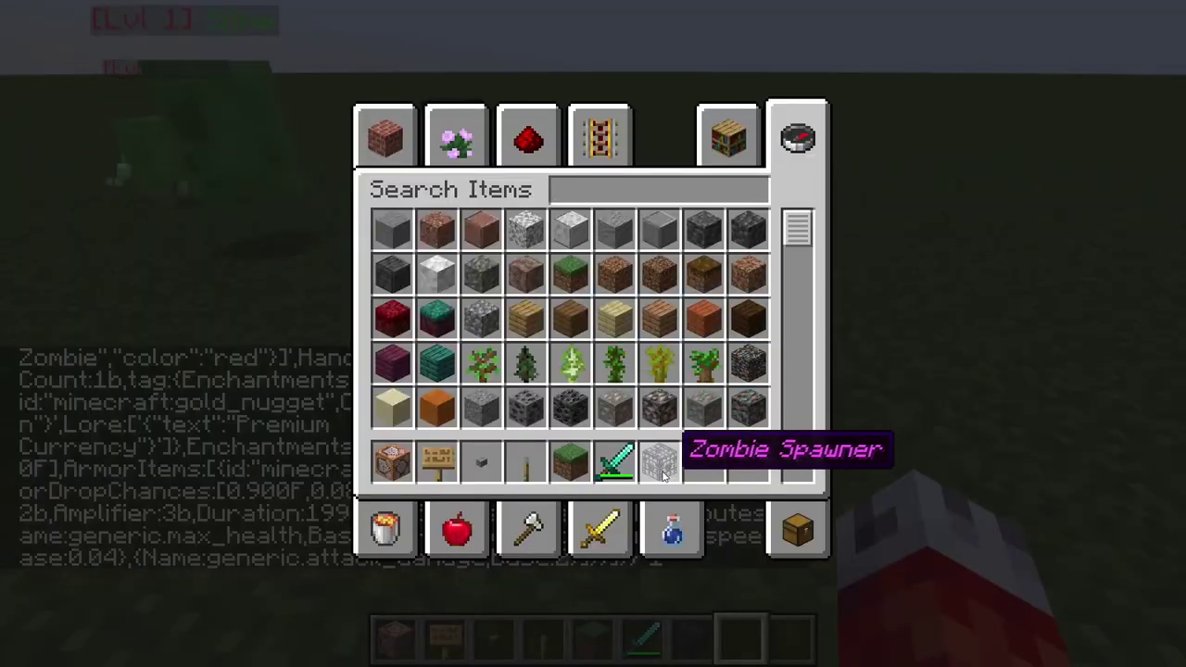
key("e")
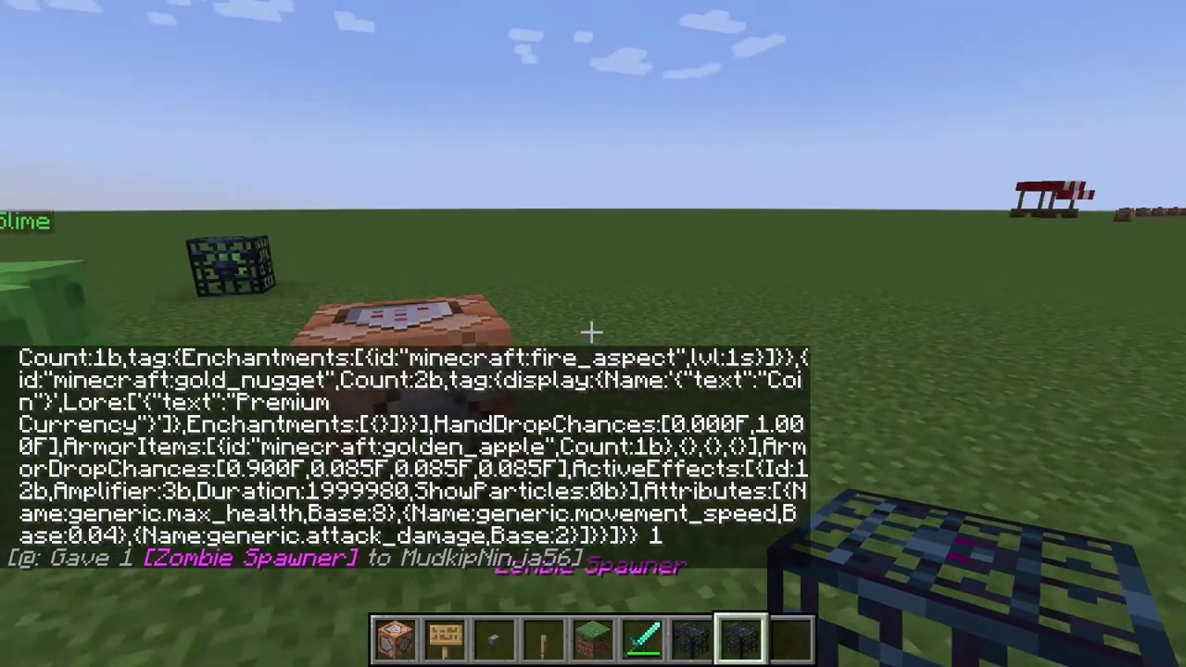
key("e")
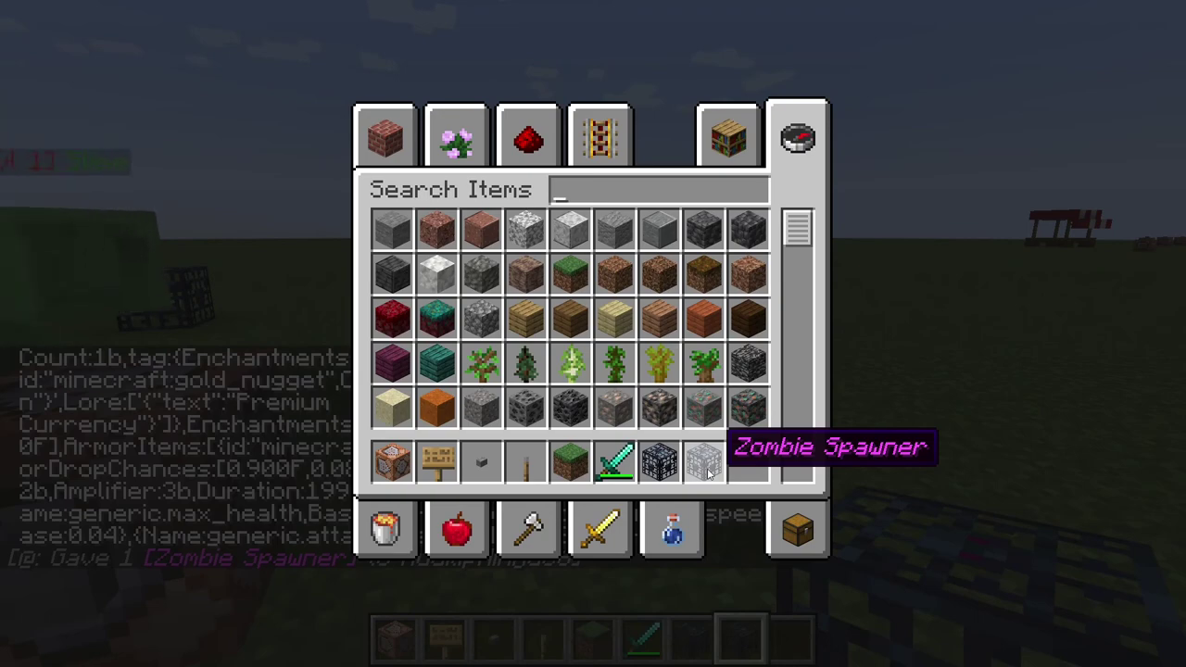
key("e")
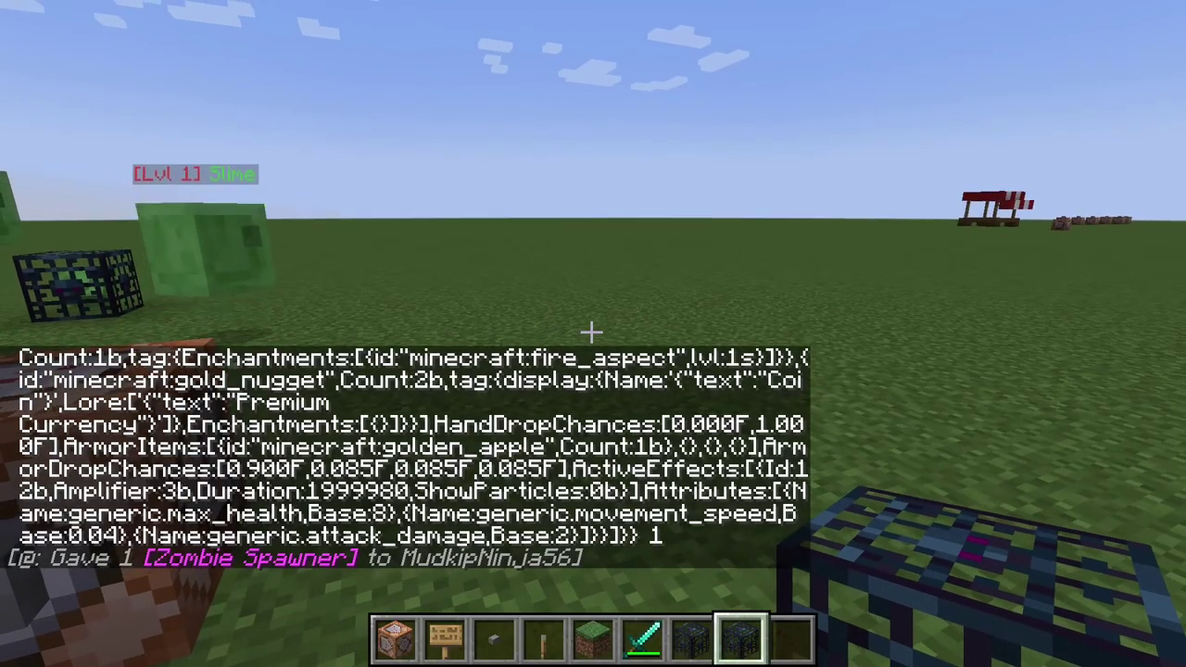
key("F3+h")
key("e")
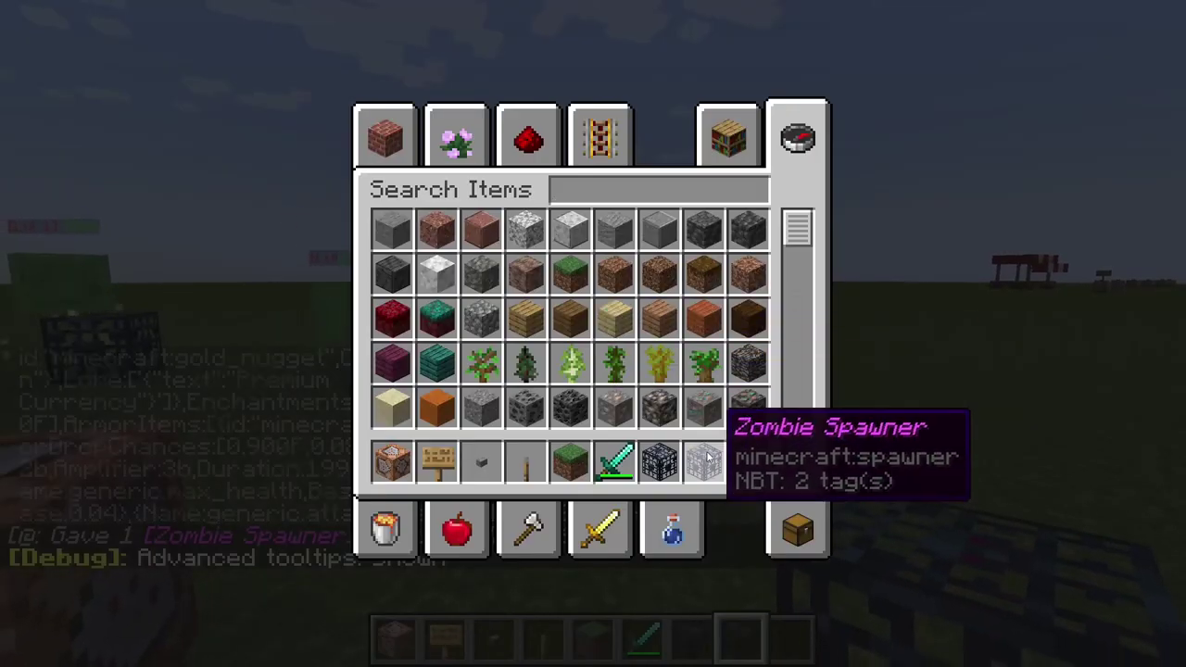
key("e")
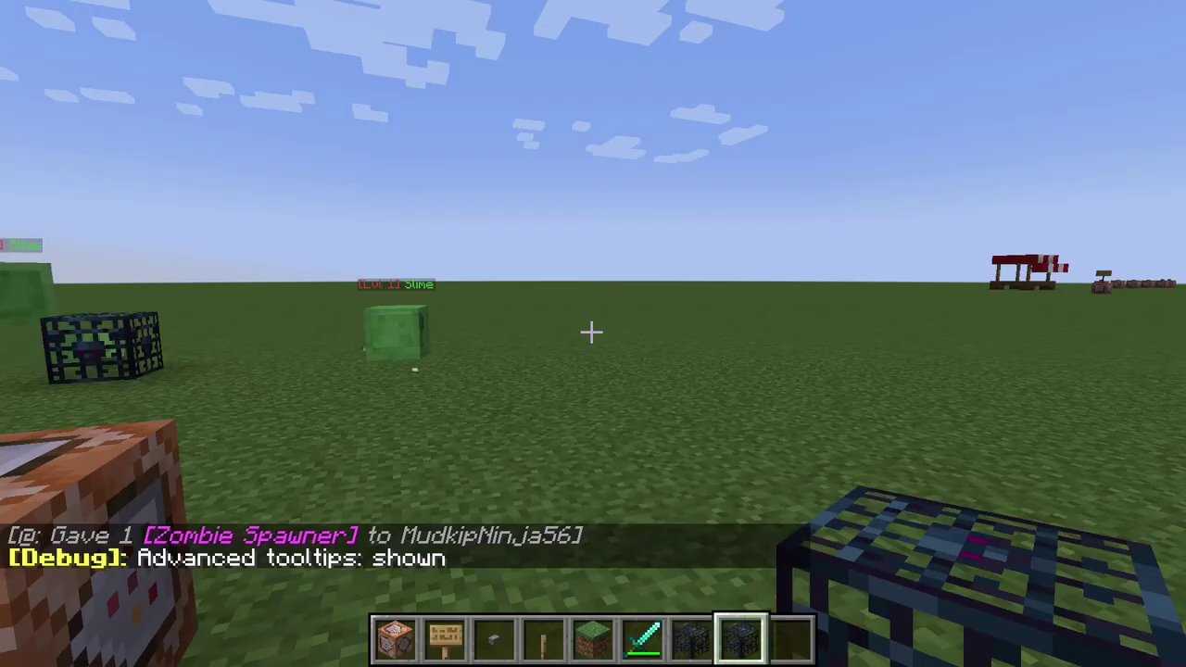
key("F3+h")
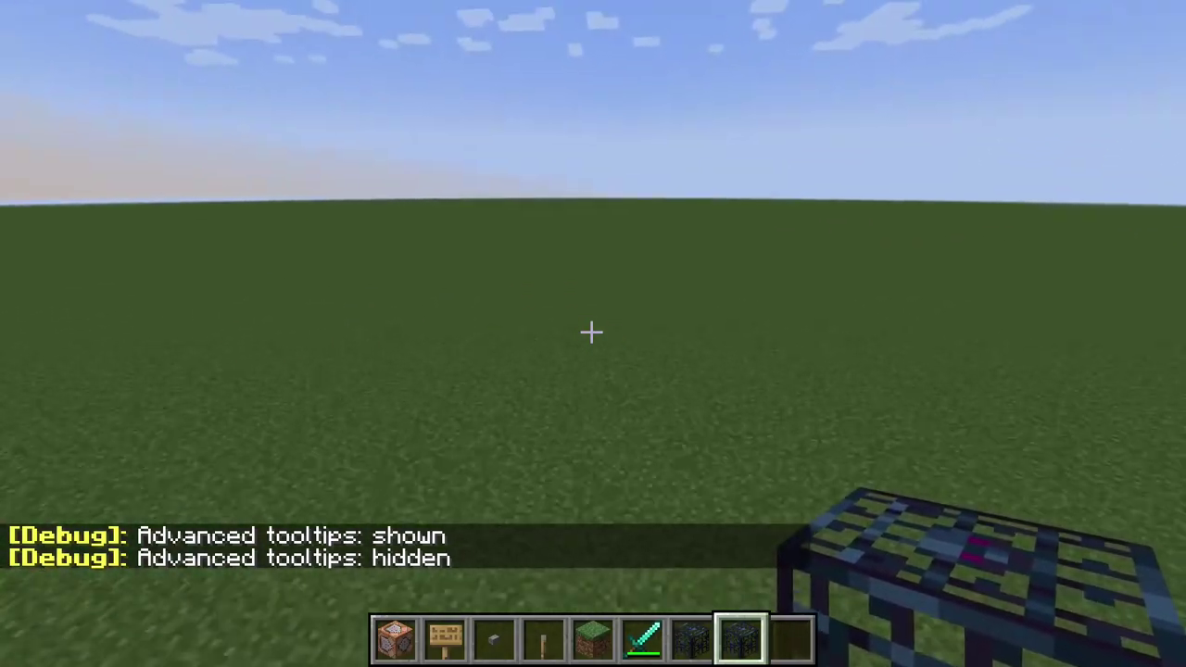
Place the Zombie Spawner on the grass and run /time set night
right_click(591, 331)
key("9")
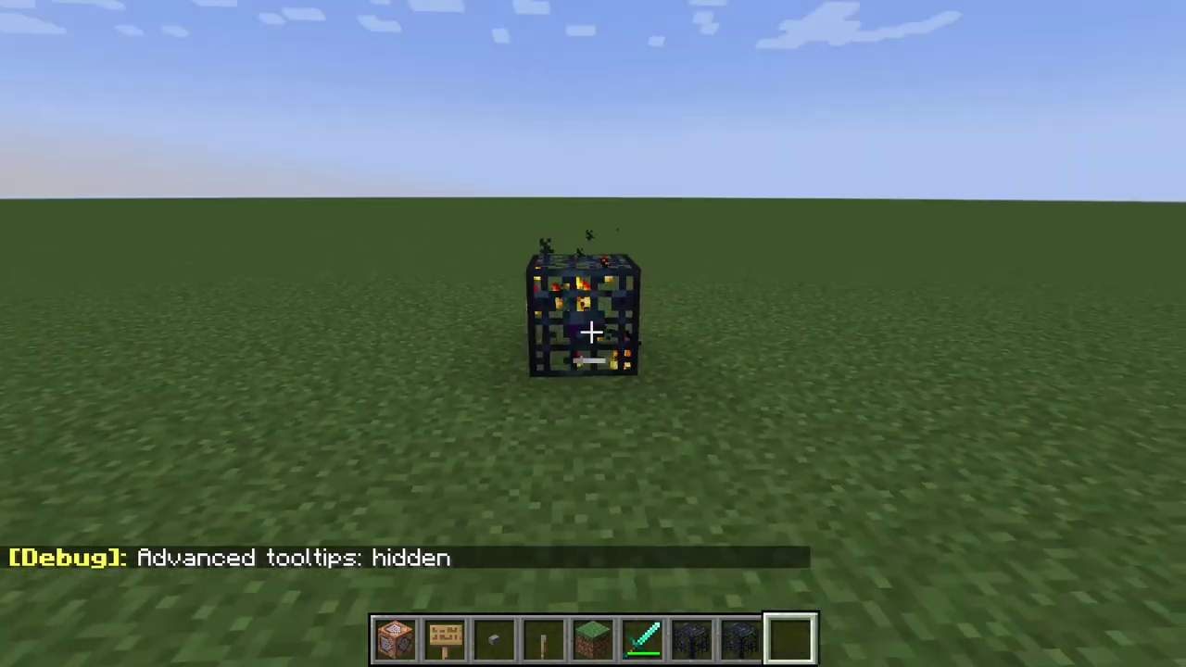
type("/time set night")
key("Return")
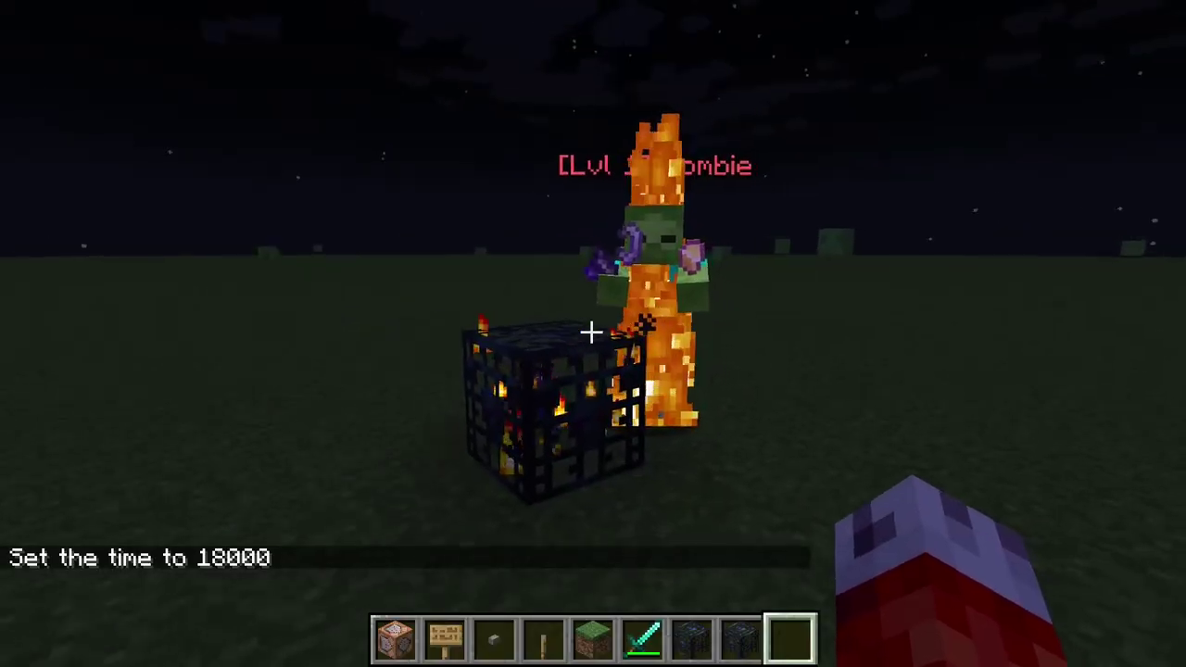
Walk around the spawner watching burning [Lvl 1] Zombies spawn
key("w")
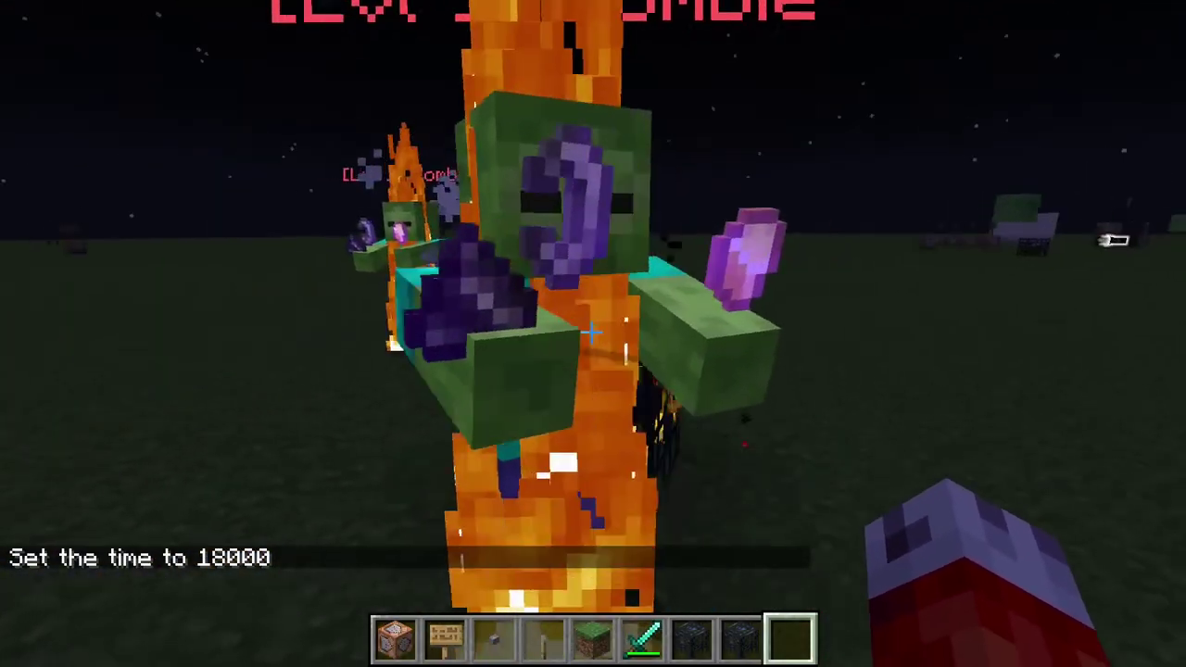
key("s")
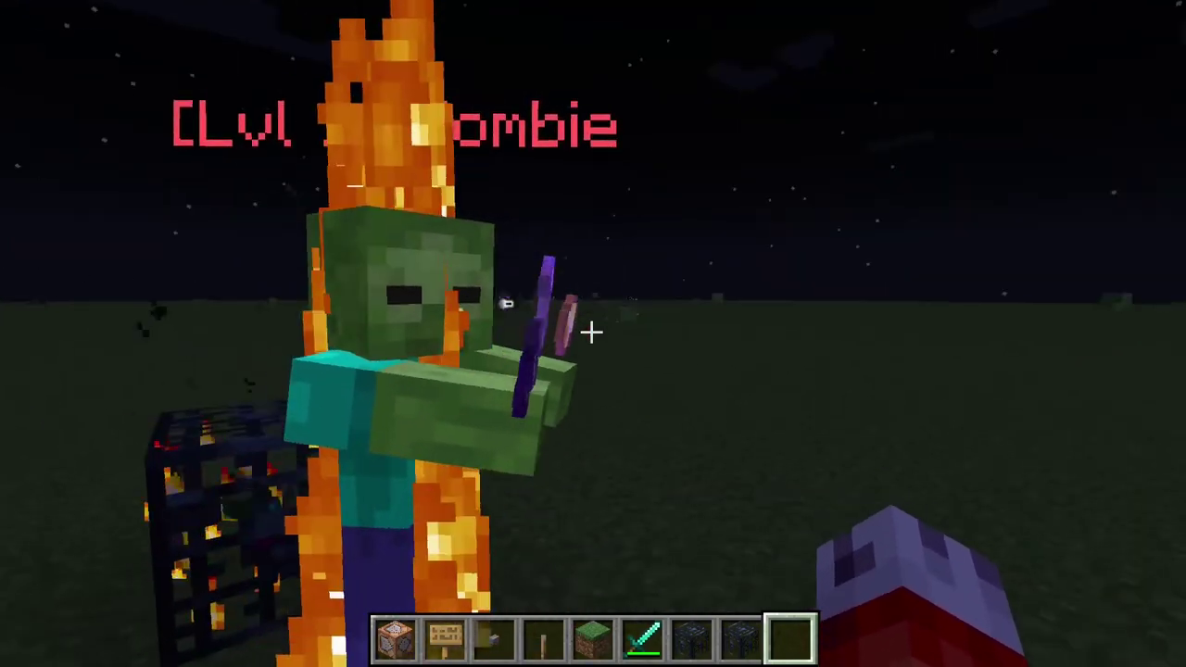
key("s")
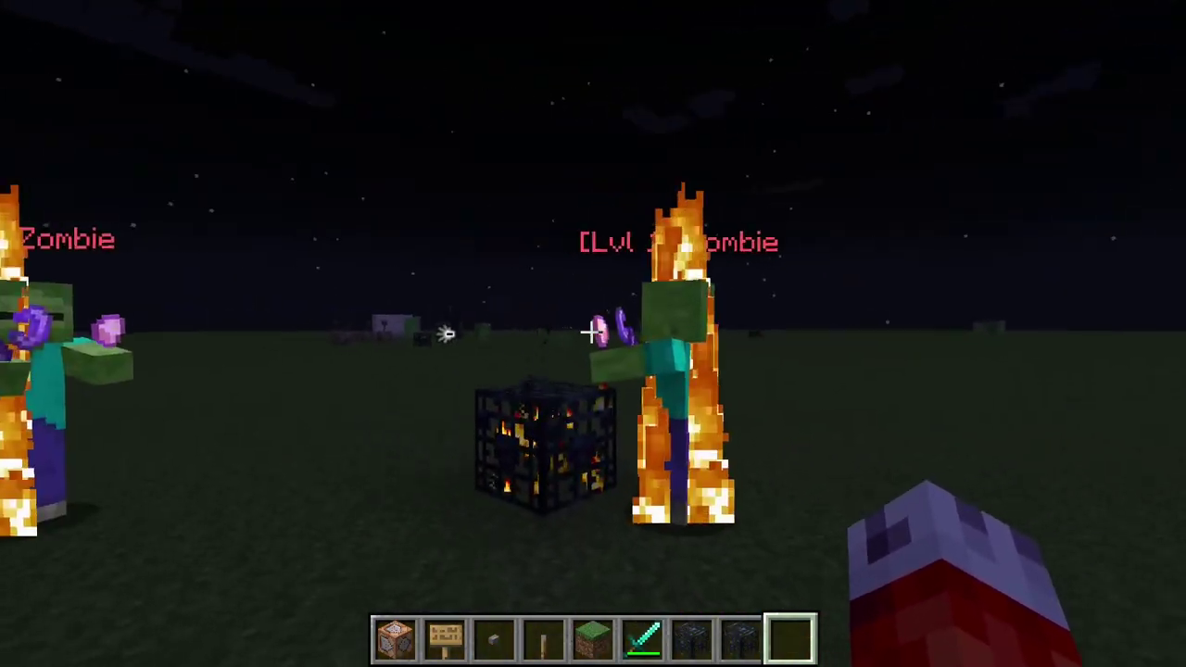
key("s")
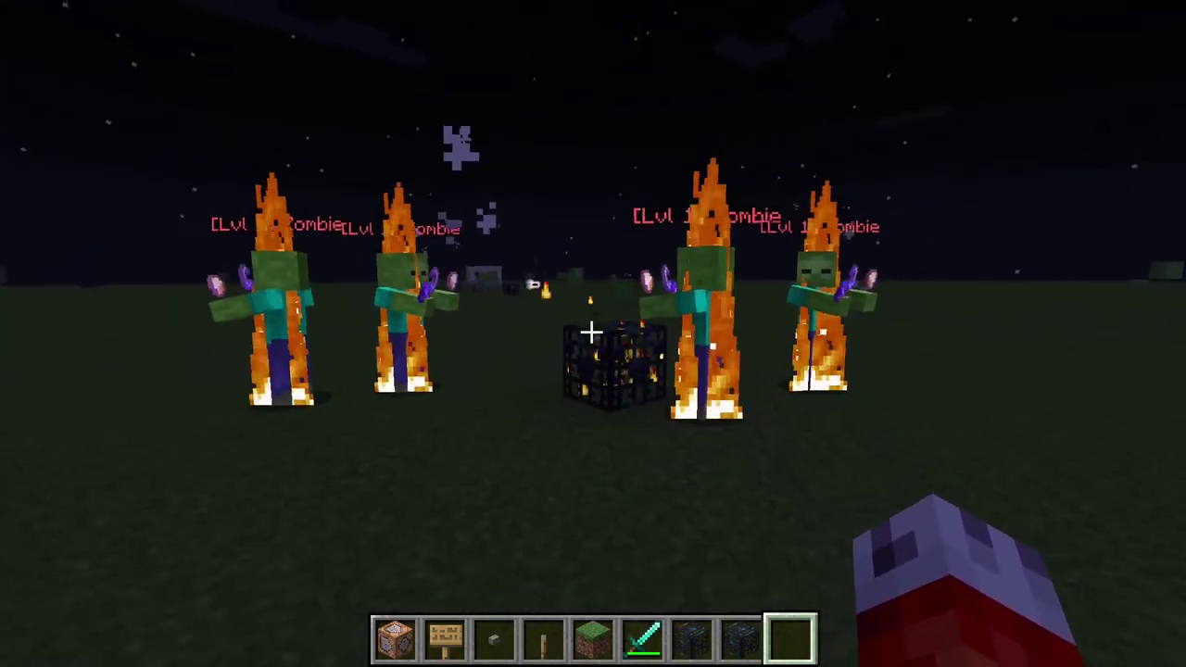
key("w")
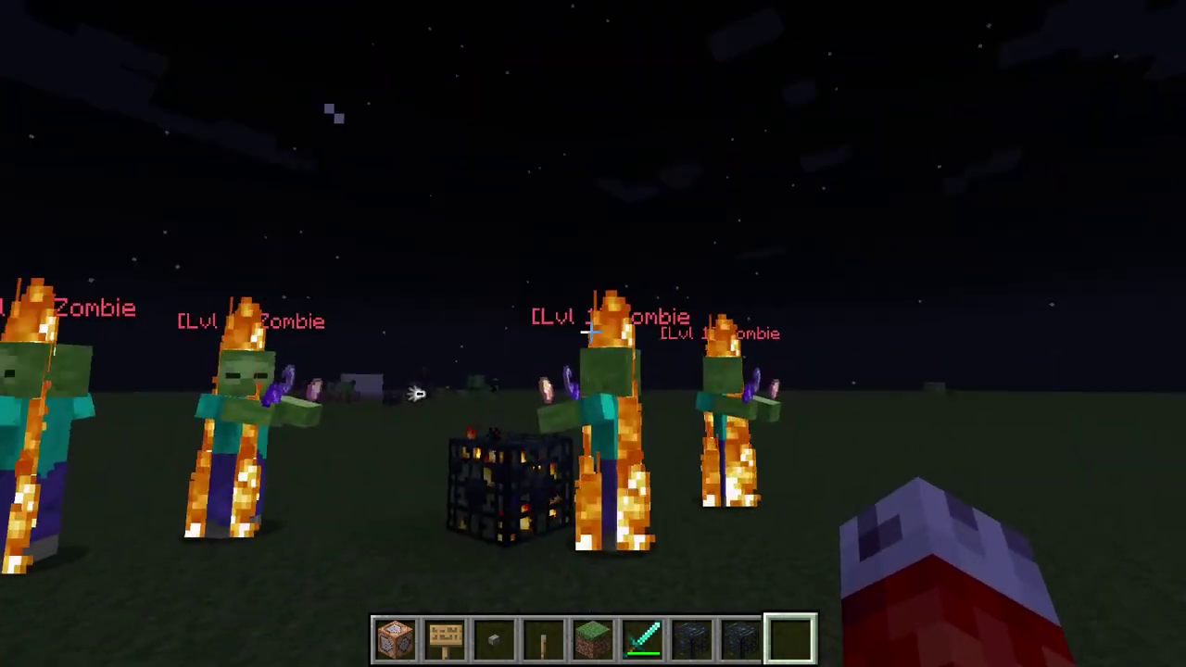
key("F3+F4")
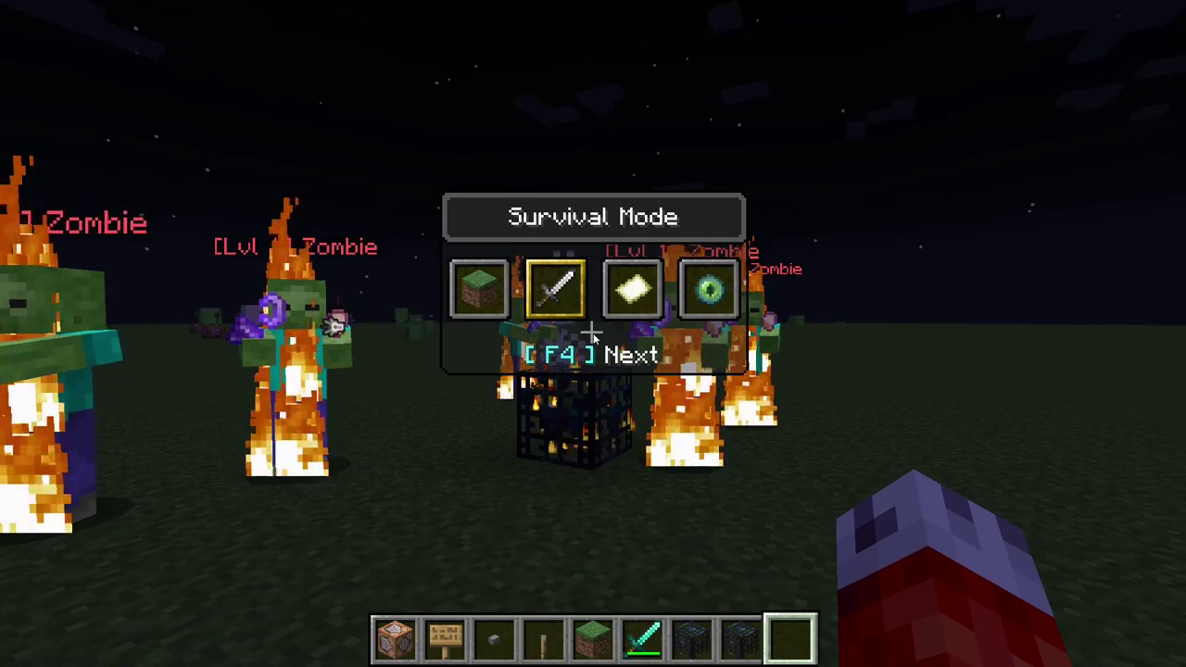
In Survival Mode, move among the burning zombies until they knock the player to seven hearts
key("w")
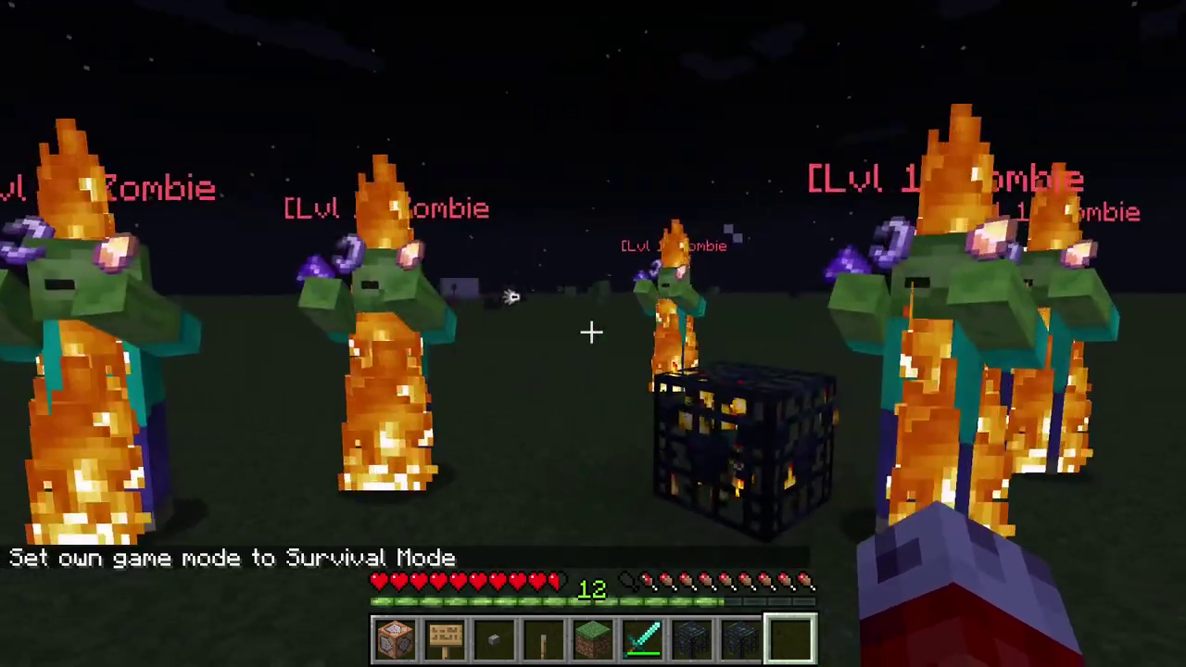
key("s")
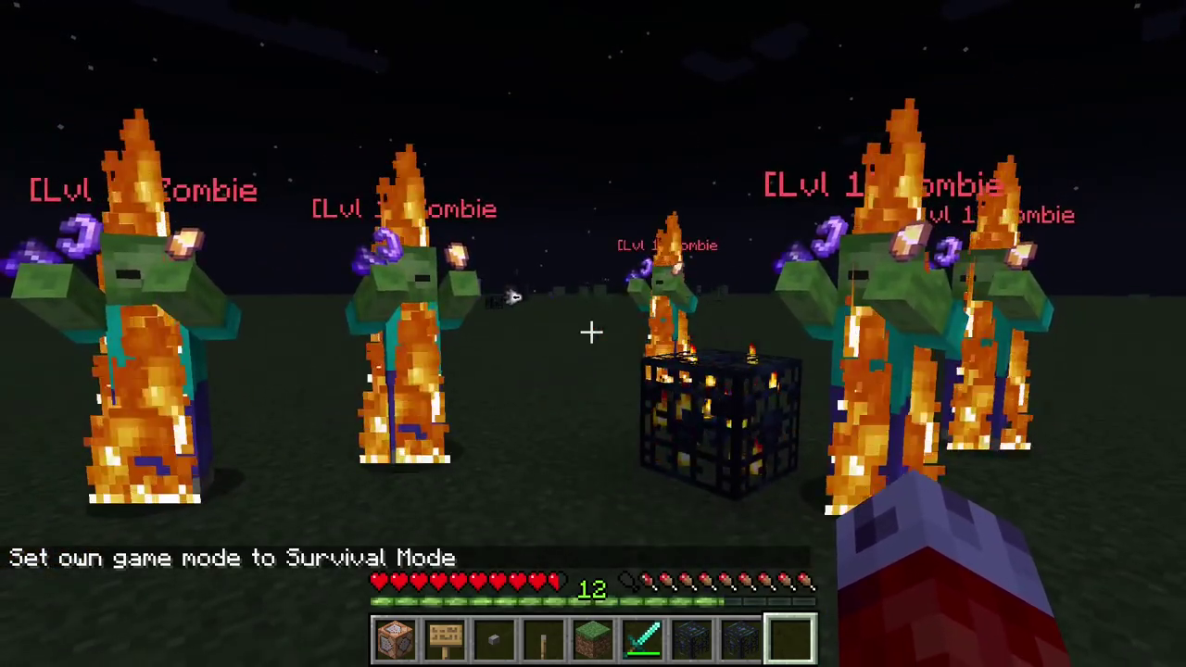
key("w")
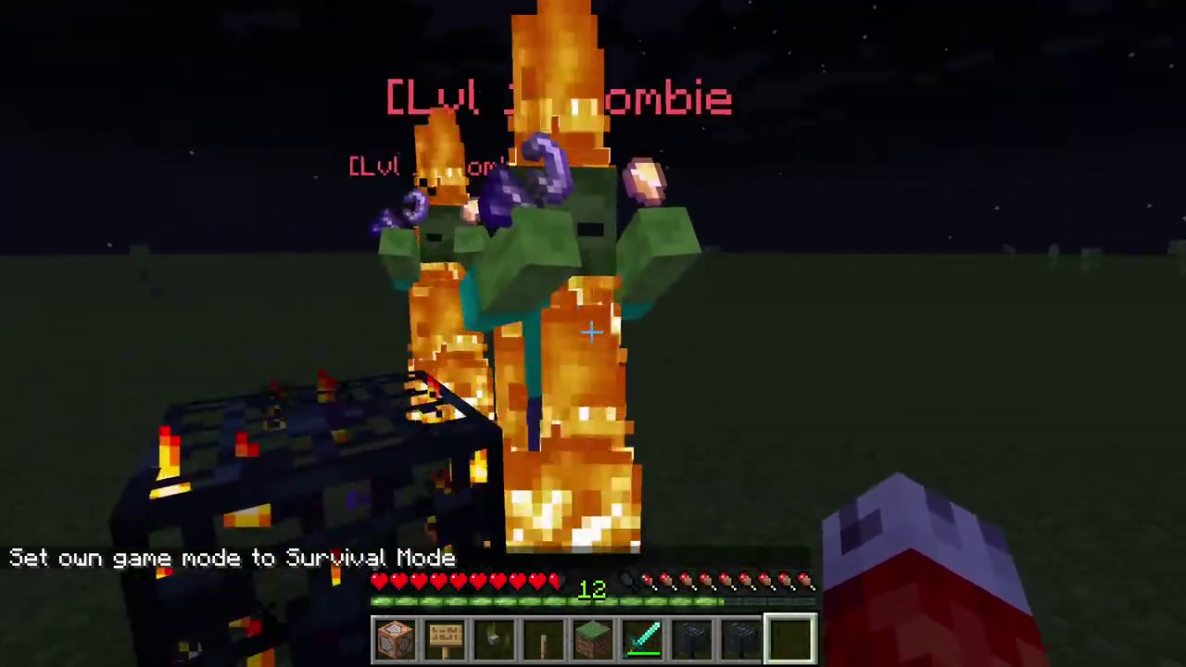
key("s")
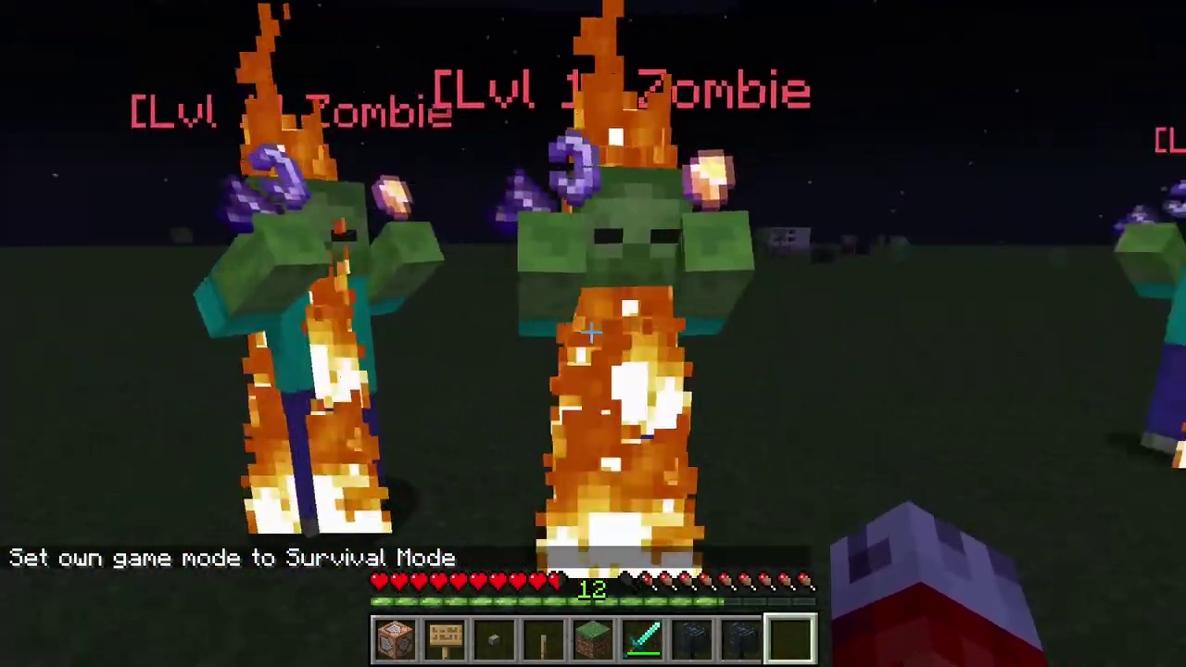
key("s")
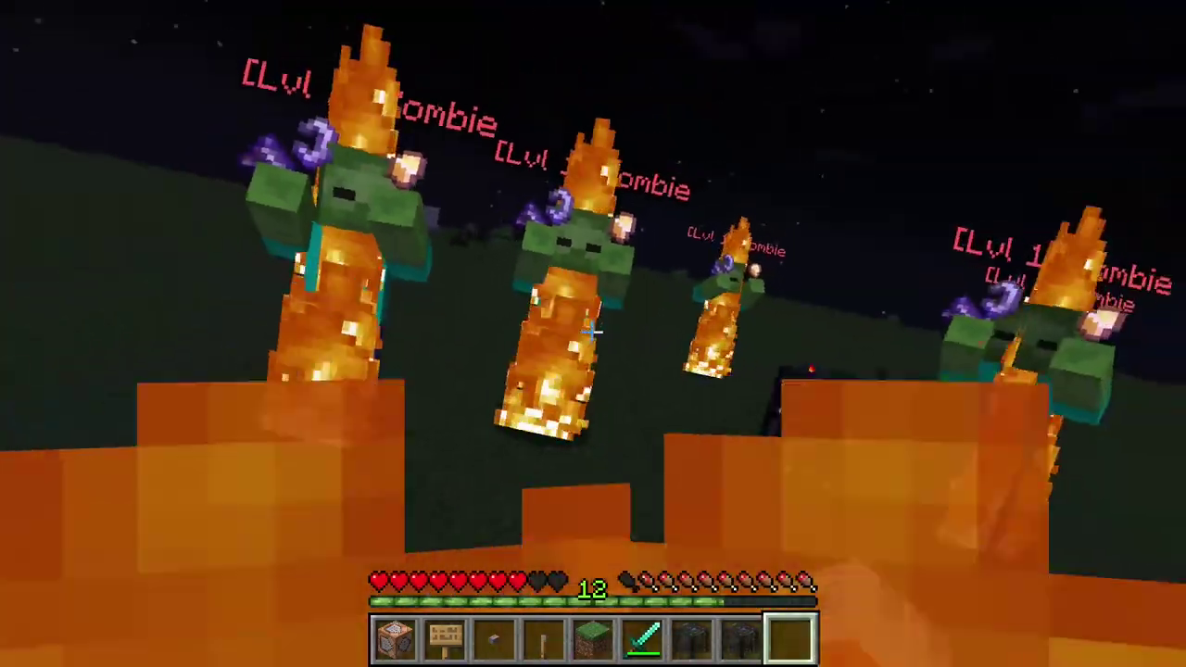
key("w")
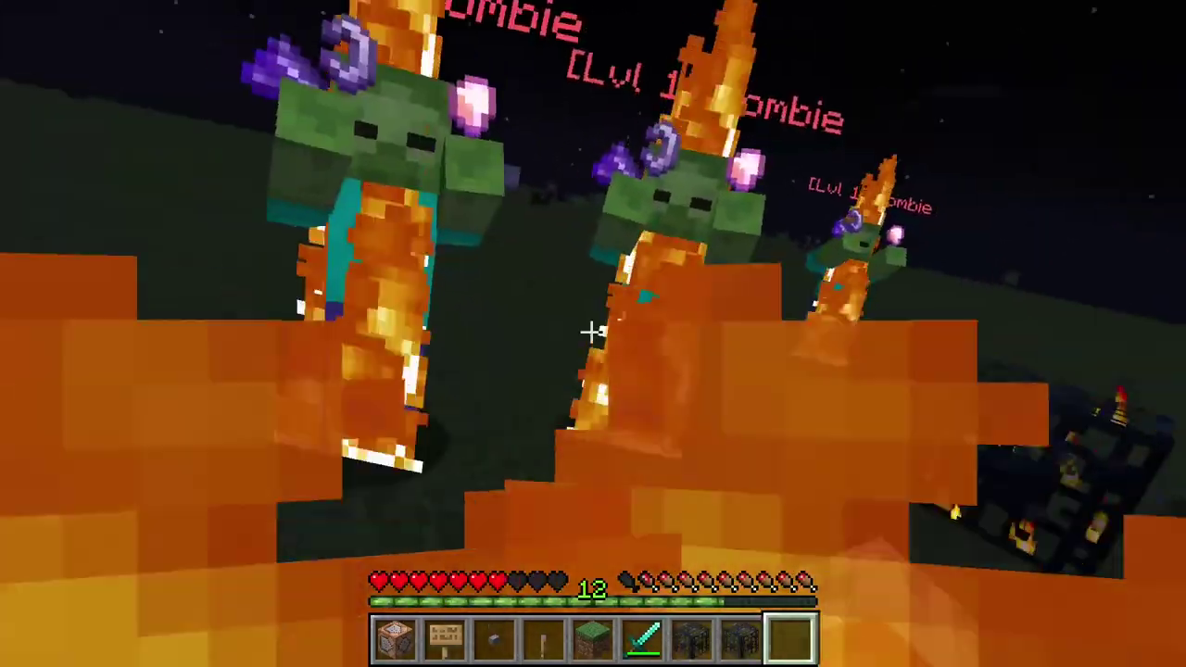
key("s")
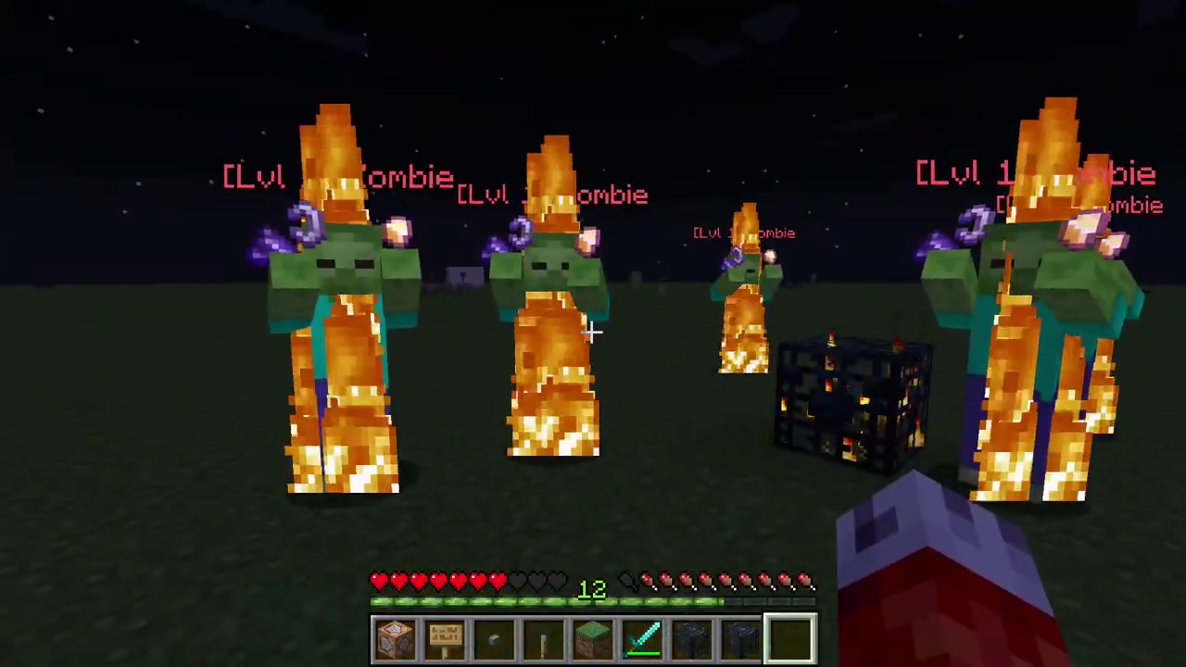
Equip the Diamond Sword and kill a burning zombie with two strikes
key("w")
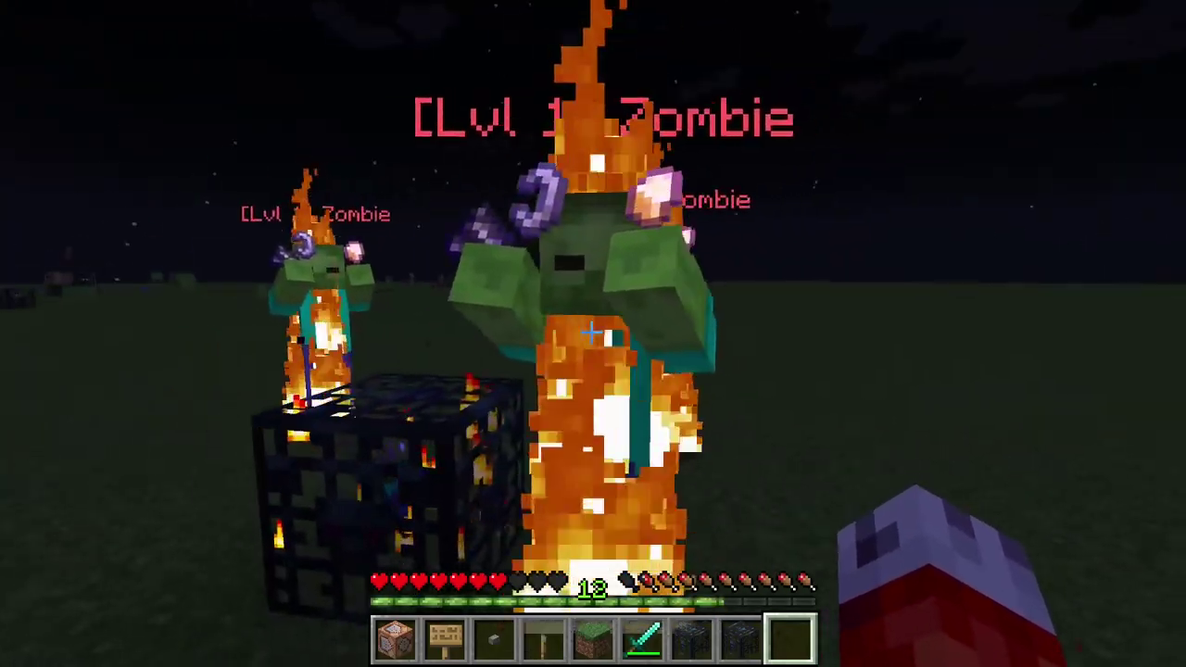
key("s")
key("6")
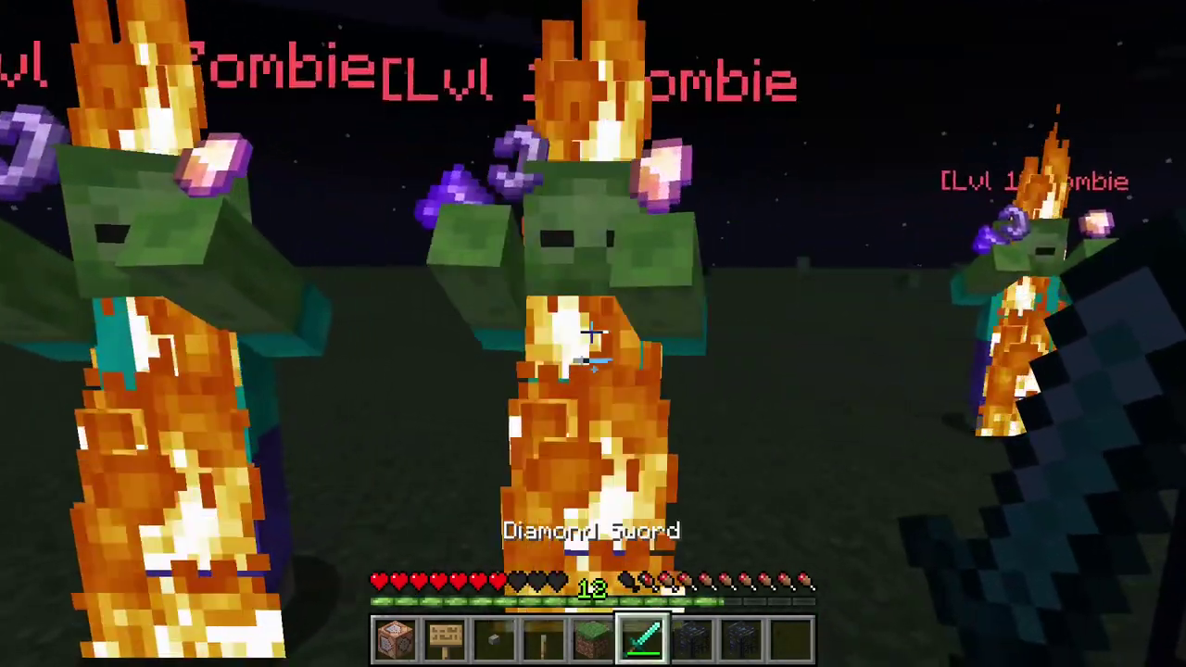
left_click(591, 331)
left_click(591, 332)
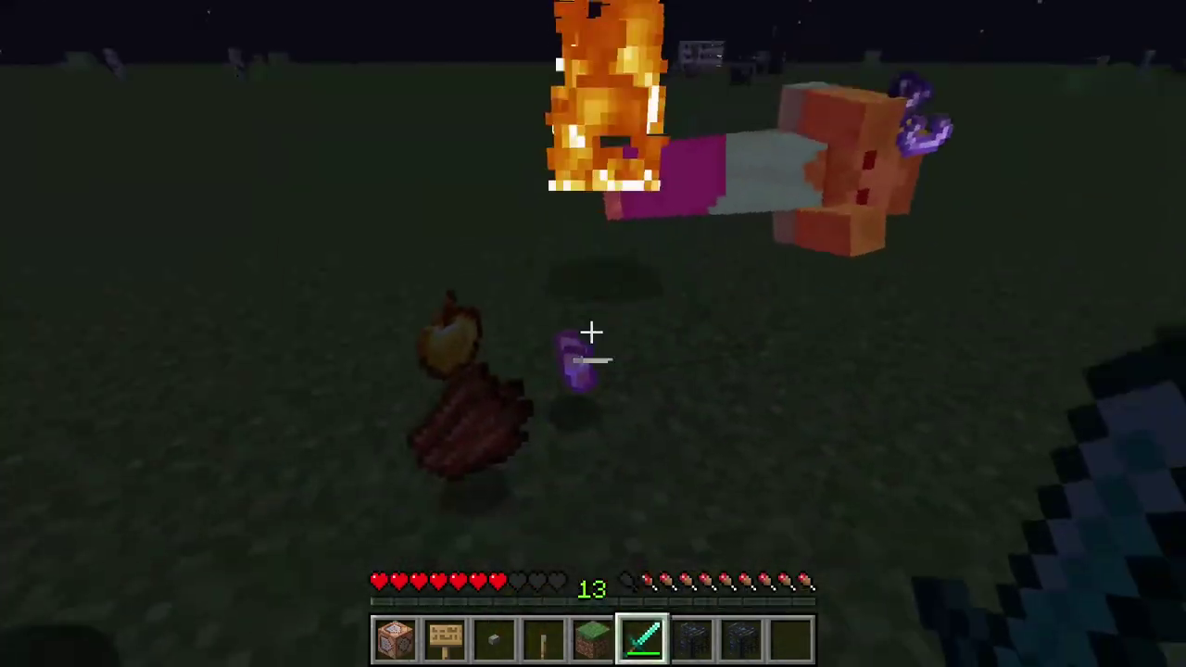
Inspect the rotten flesh, golden apple and coin drops in the inventory, then make it daytime
key("9")
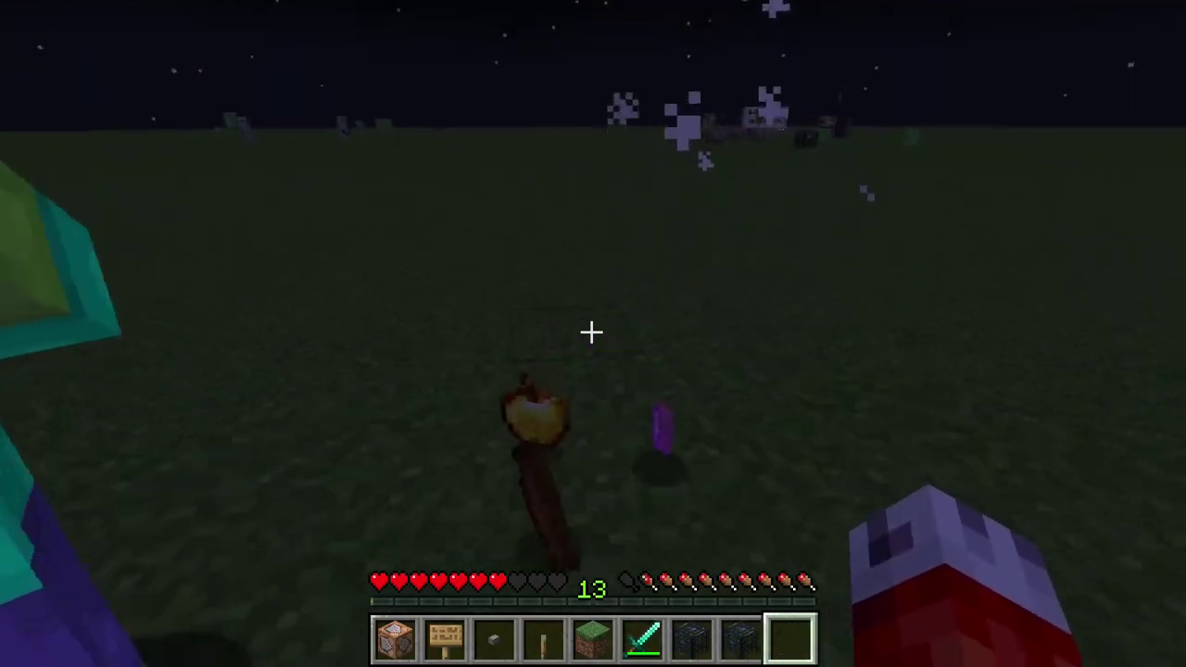
key("e")
left_click(778, 491, "shift")
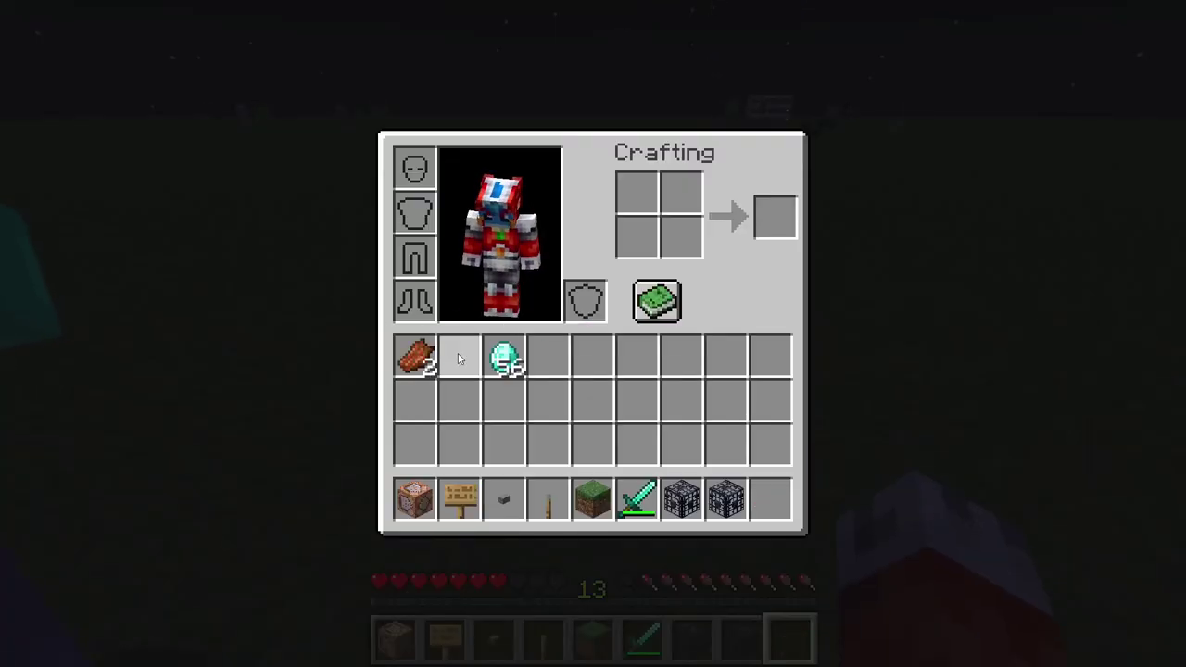
key("e")
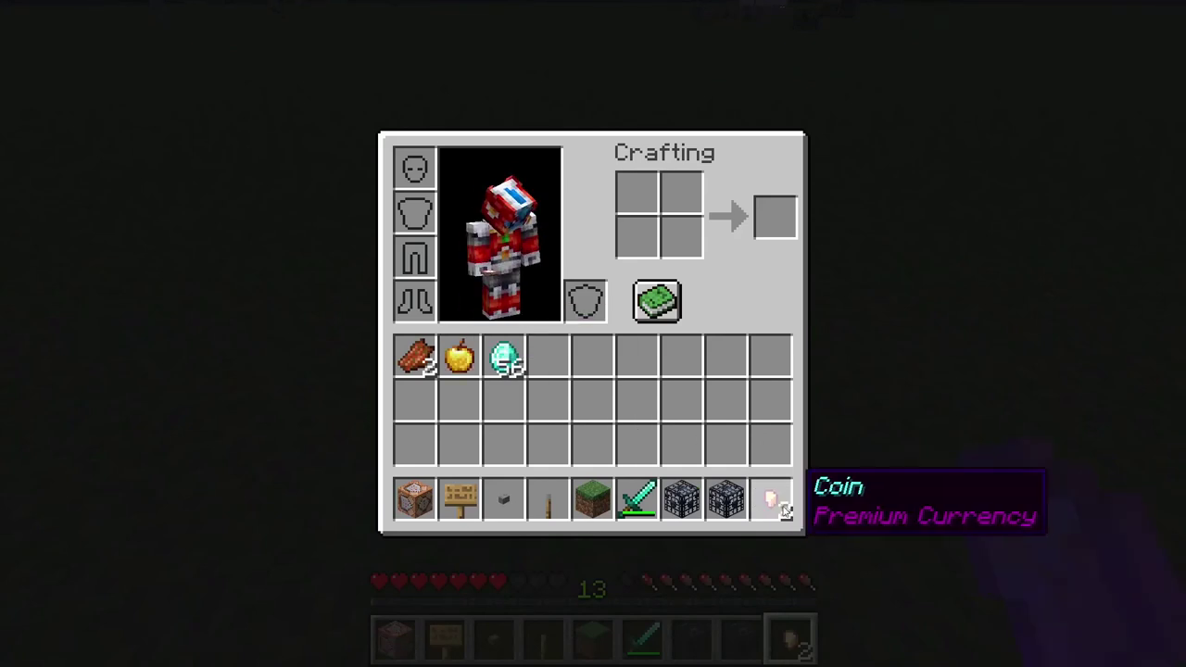
key("e")
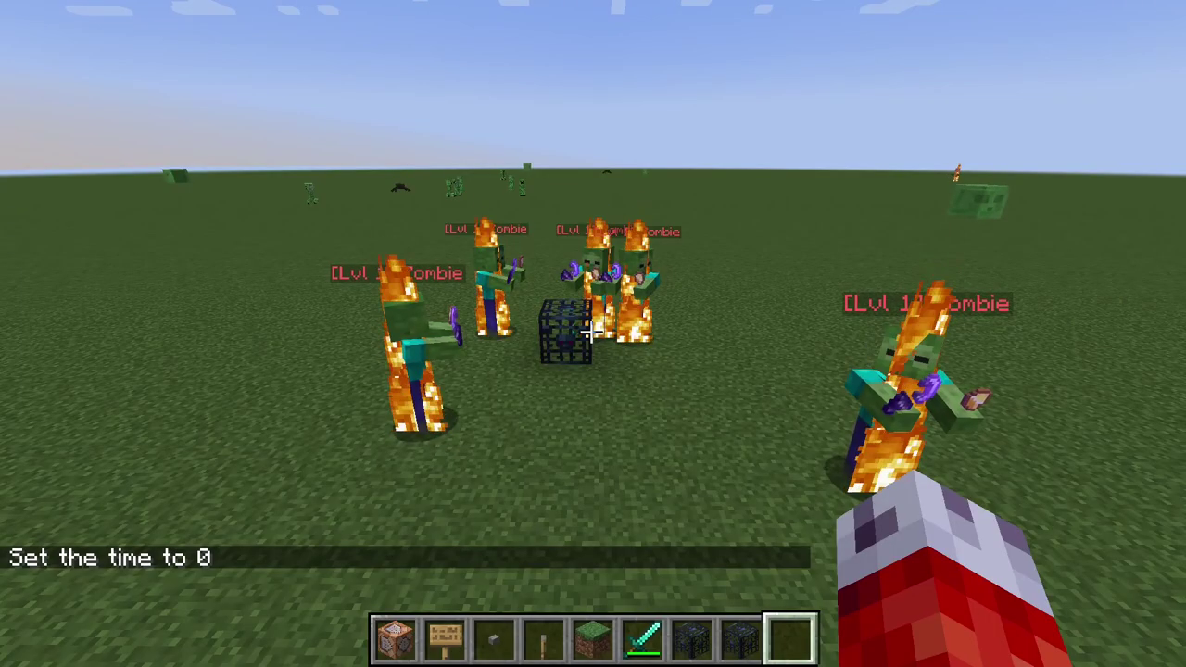